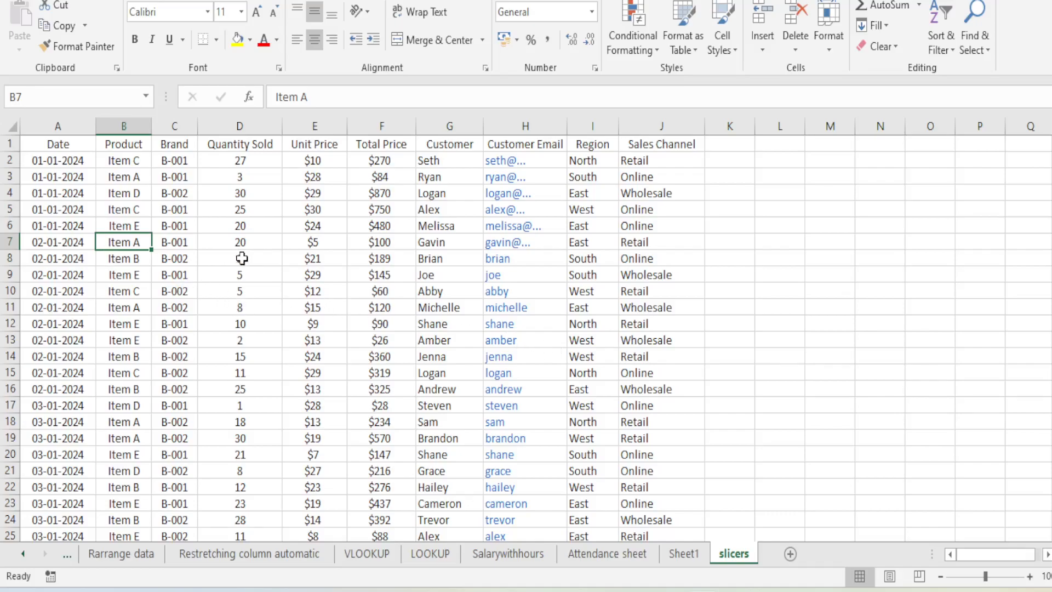
Convert the sales data range A1:J134 into a table with headers.
click(179, 276)
click(241, 308)
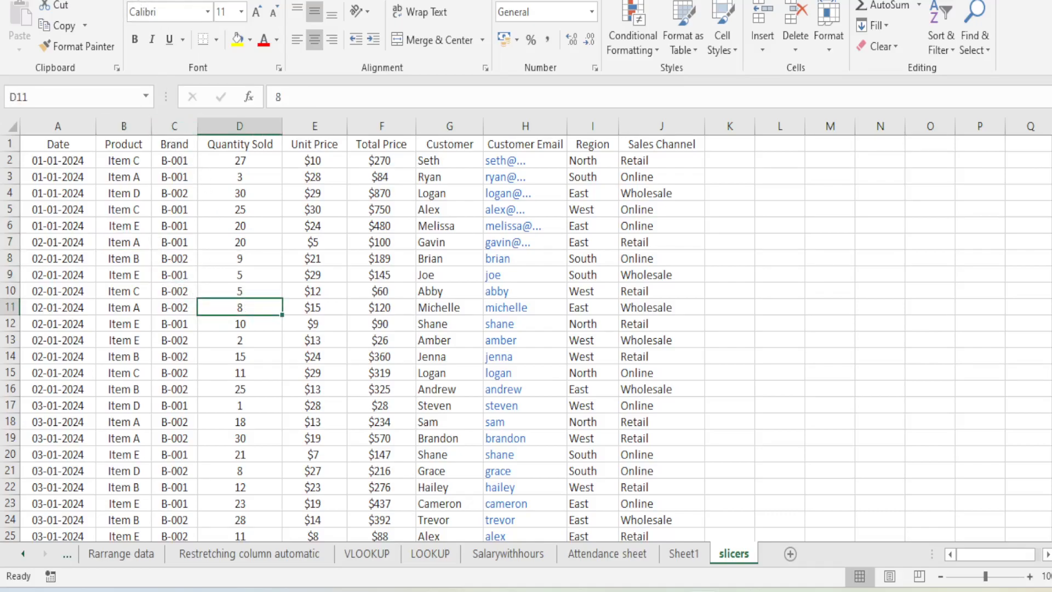
click(114, 1)
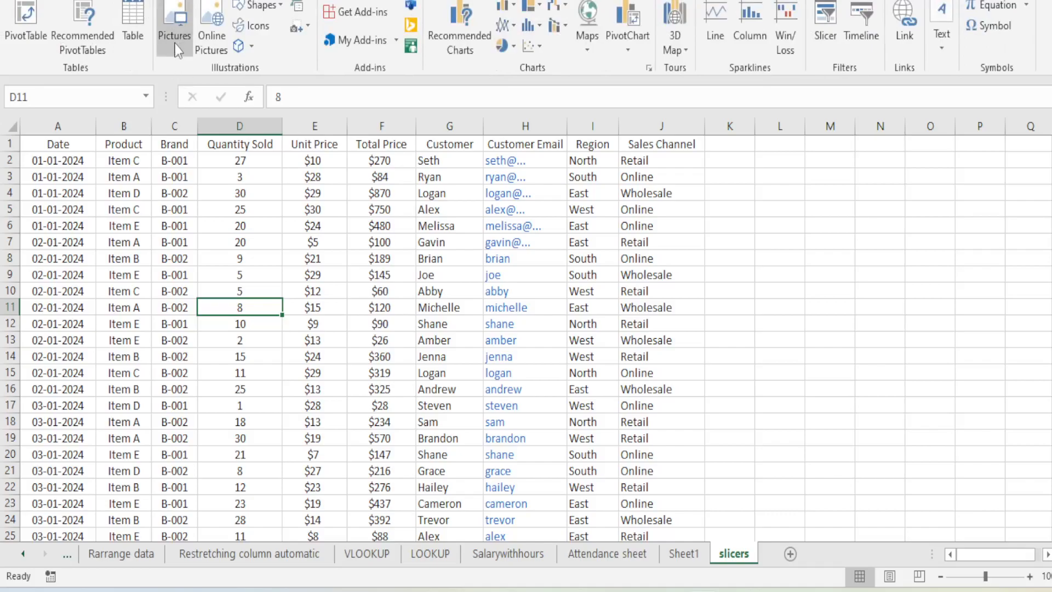
click(132, 25)
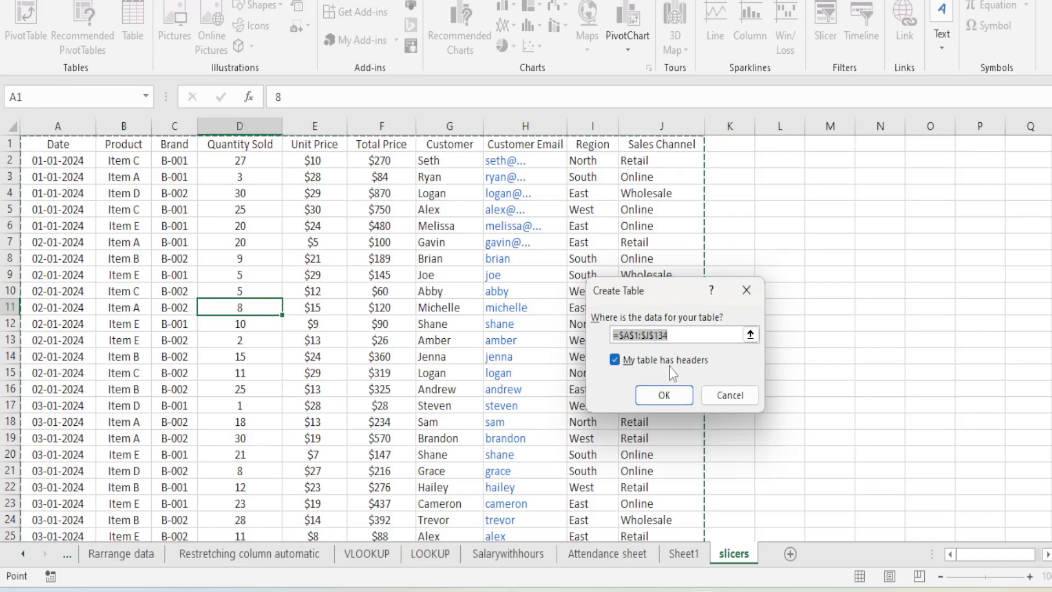
click(663, 395)
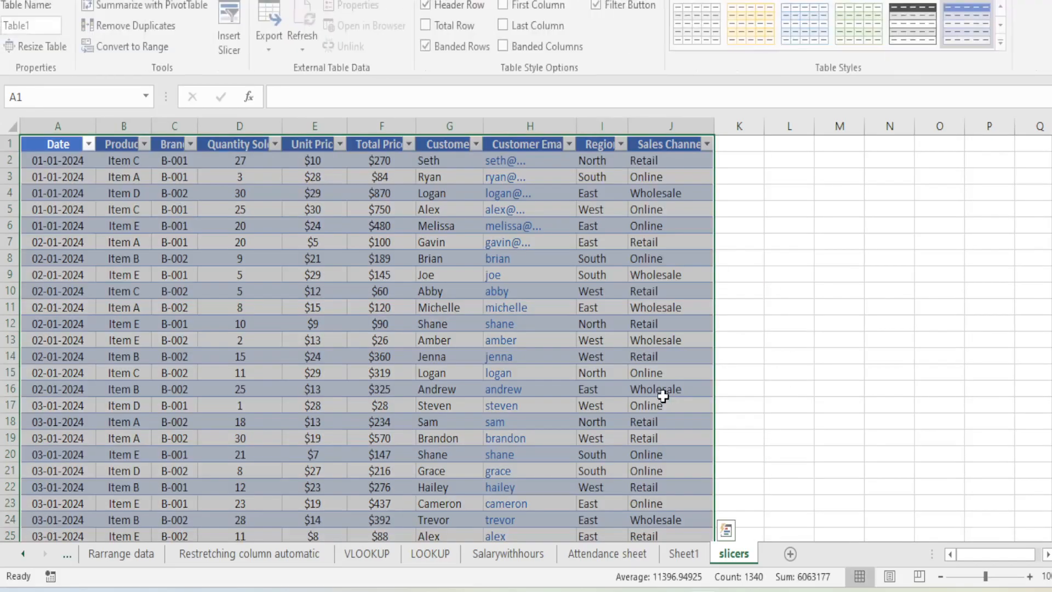
Insert a slicer for the table's Product field.
click(335, 340)
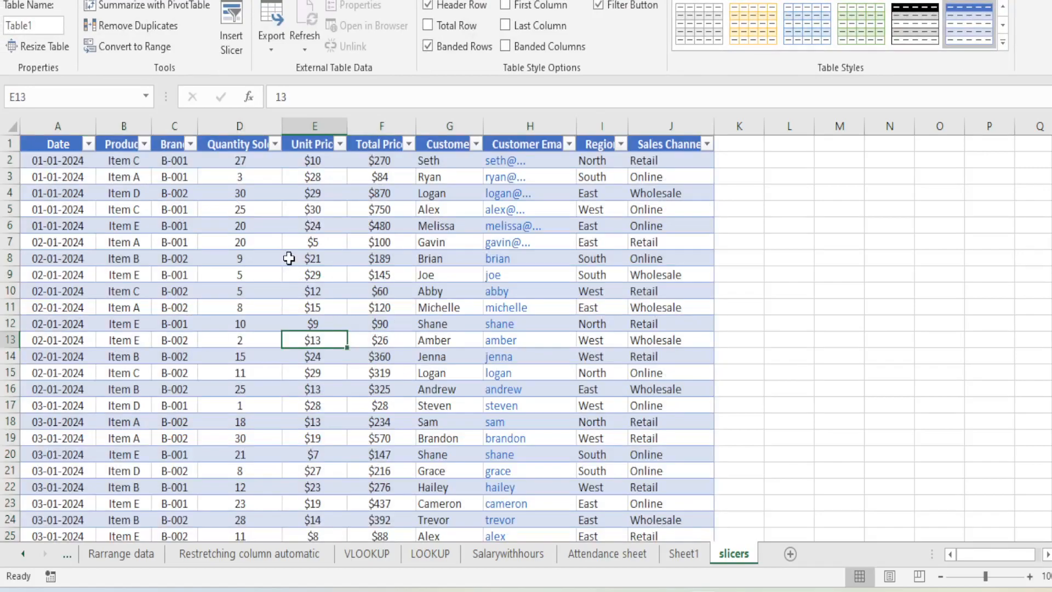
click(235, 30)
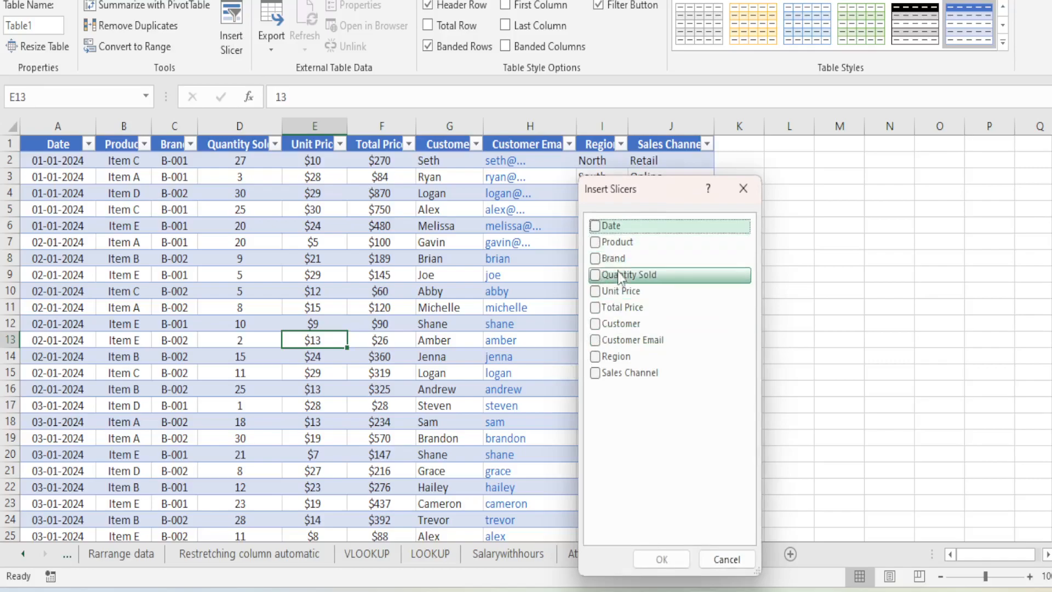
click(595, 242)
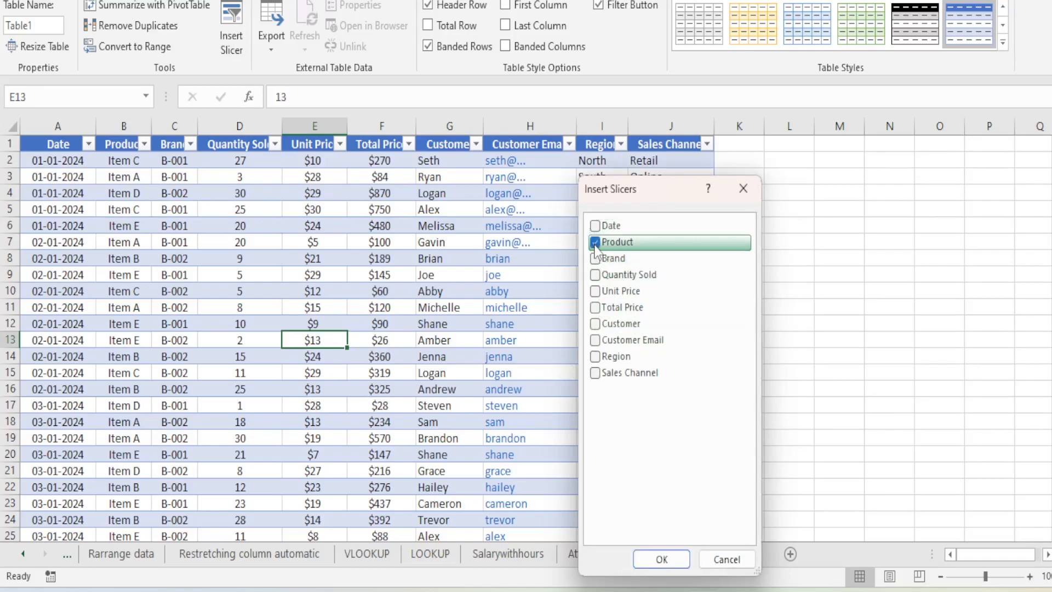
click(661, 559)
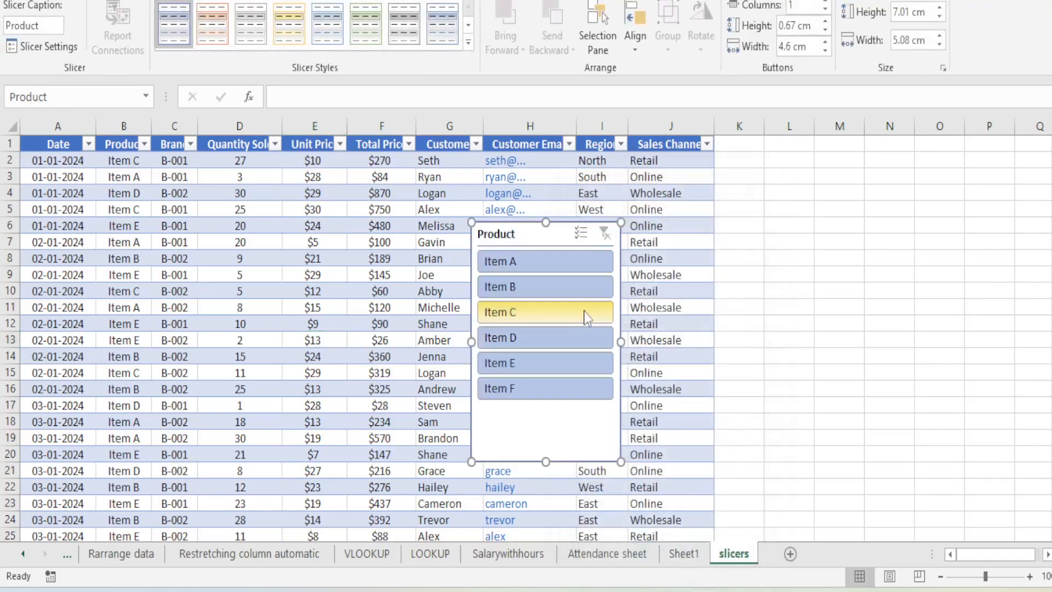
Filter the table by Item C and Item D in turn with the Product slicer, and place the slicer beside the table.
click(521, 314)
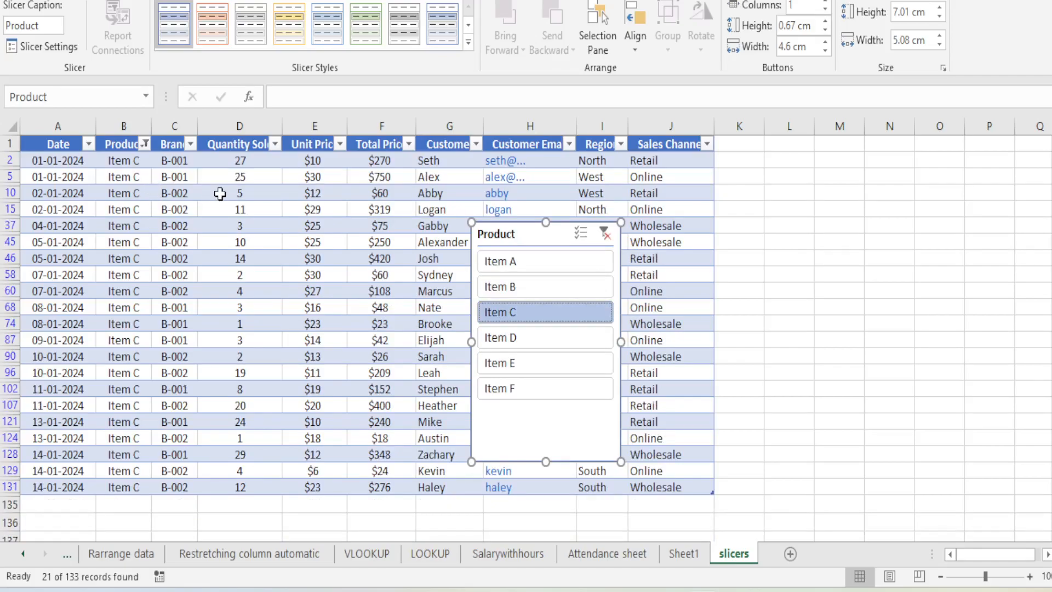
click(527, 341)
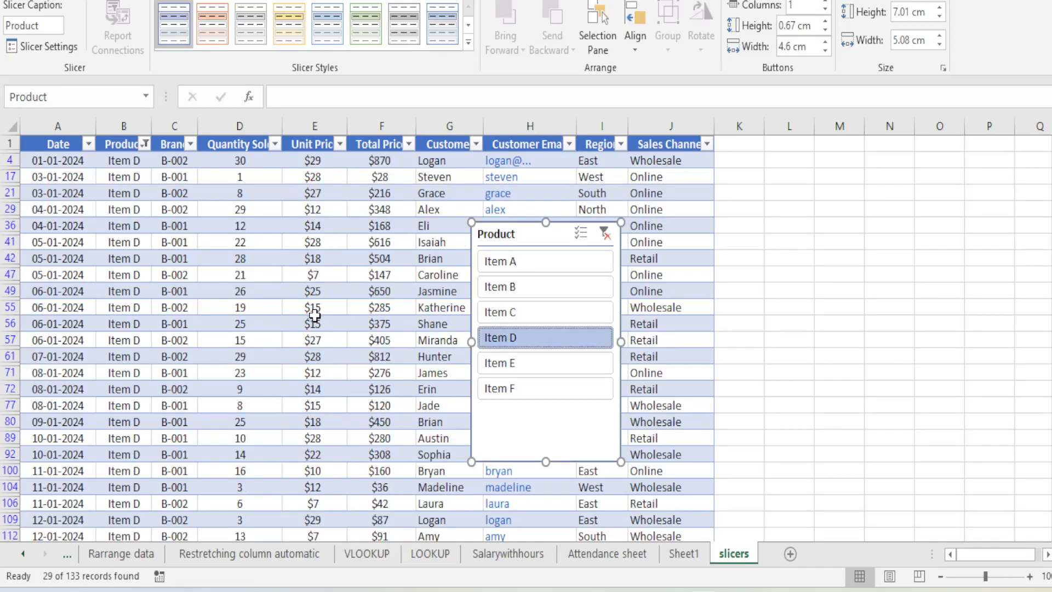
drag(534, 234, 810, 234)
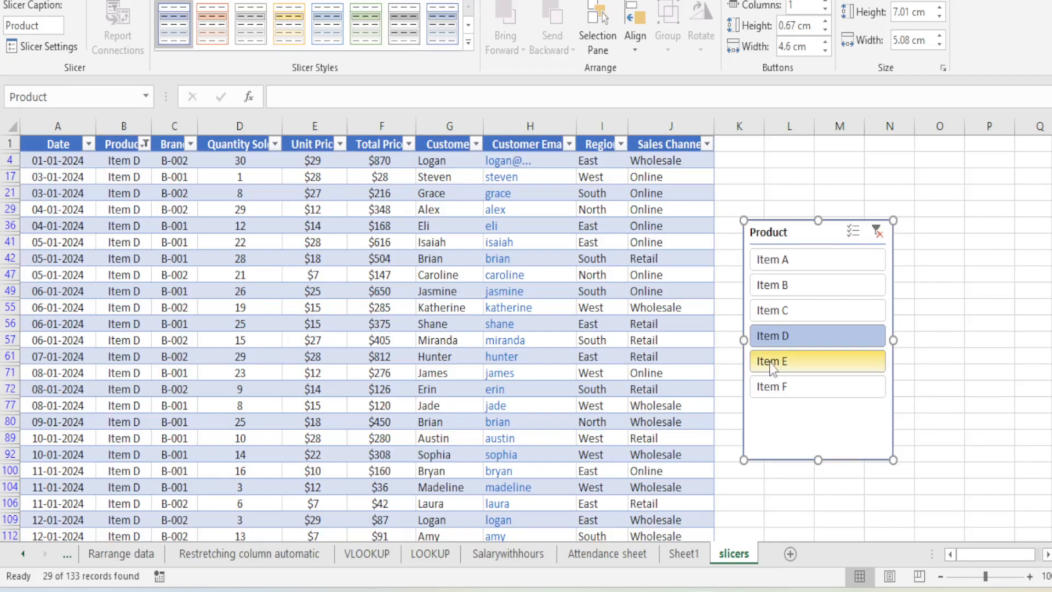
Filter the table by Item A and Item F in turn with the Product slicer, and clear its filter.
click(789, 265)
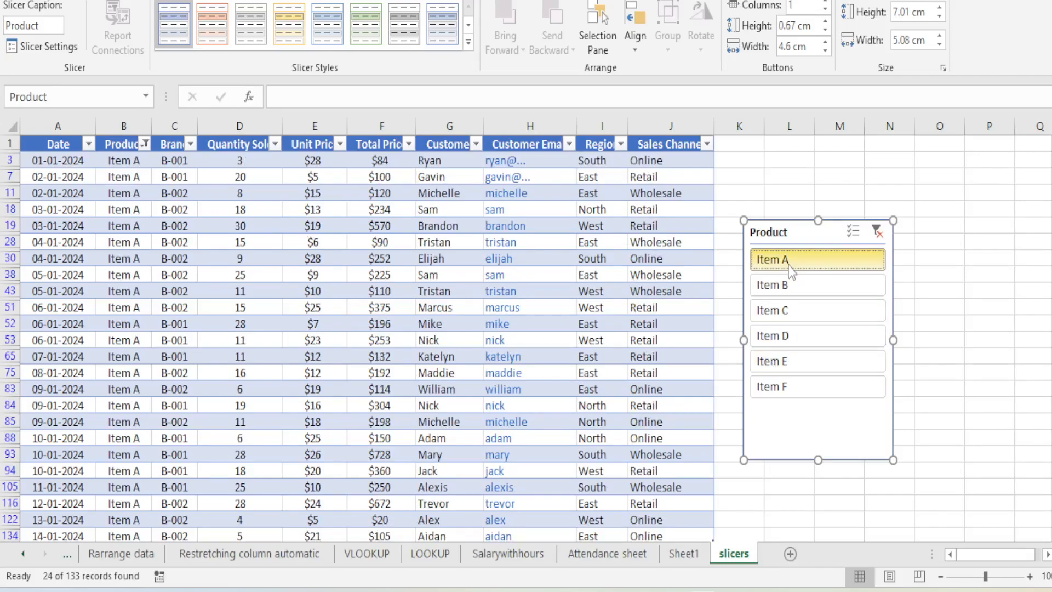
click(784, 382)
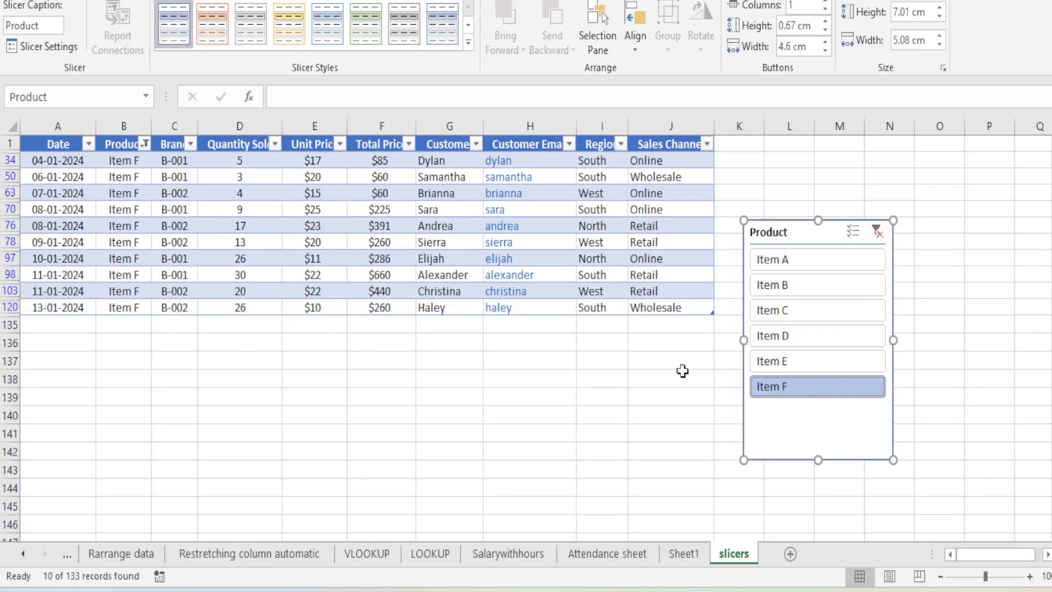
click(880, 236)
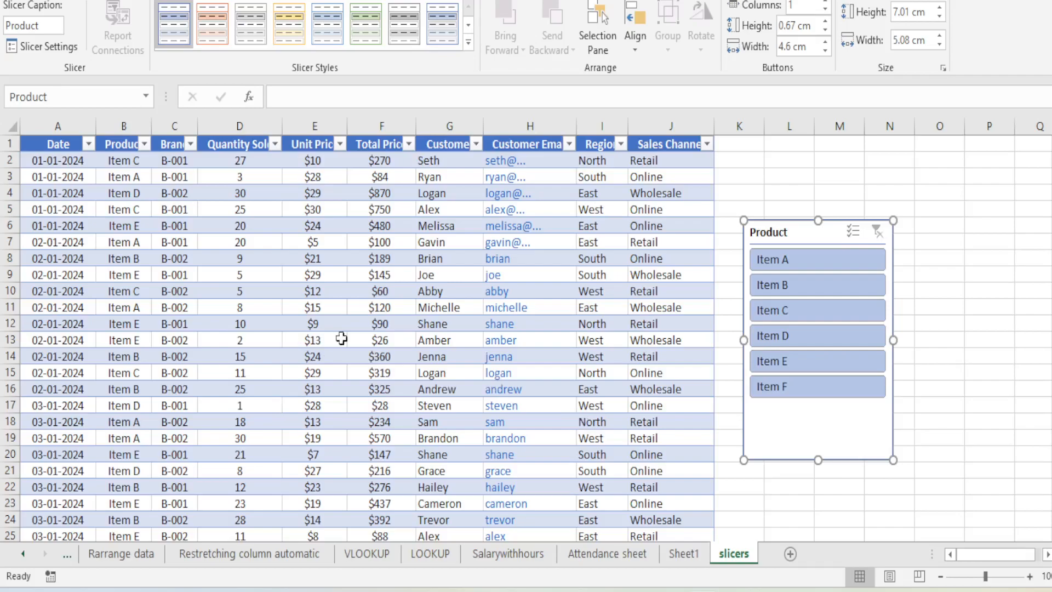
Filter by Item C and Item D separately and together with the Product slicer, and cancel the stray # entry in L2.
click(807, 313)
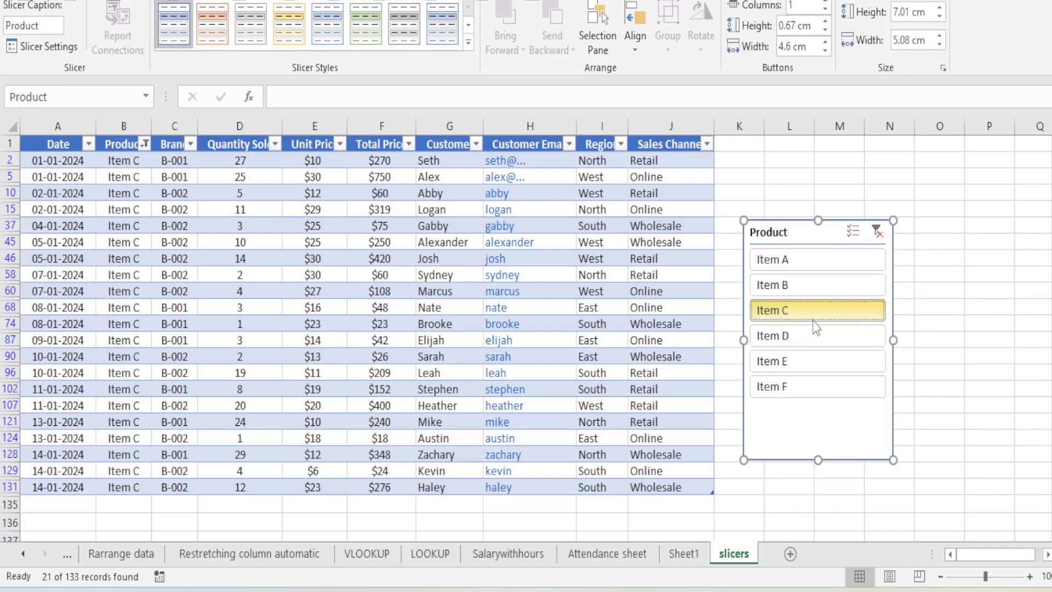
click(806, 337)
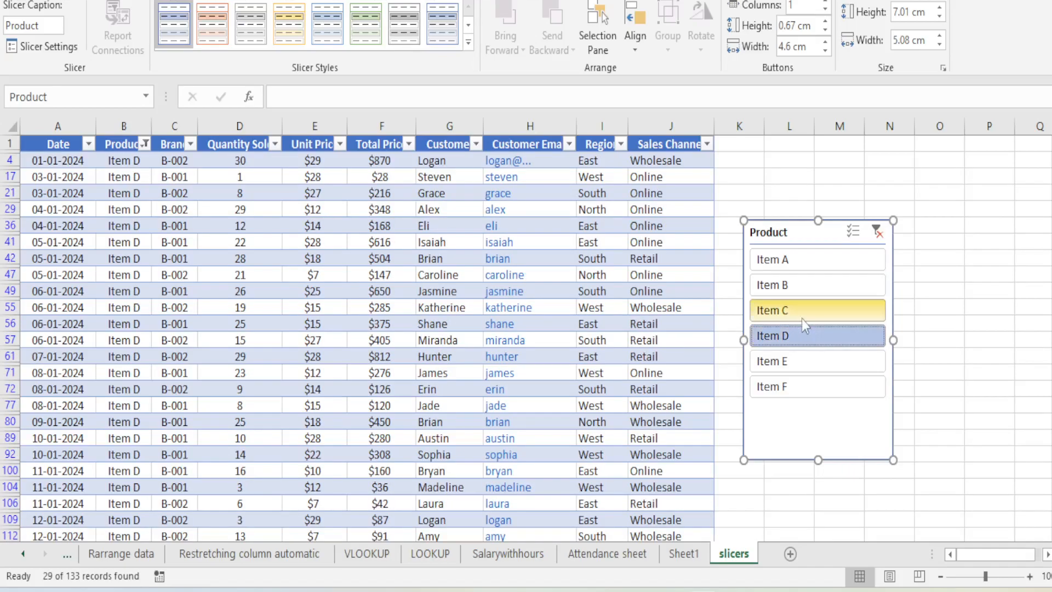
ctrl+click(802, 318)
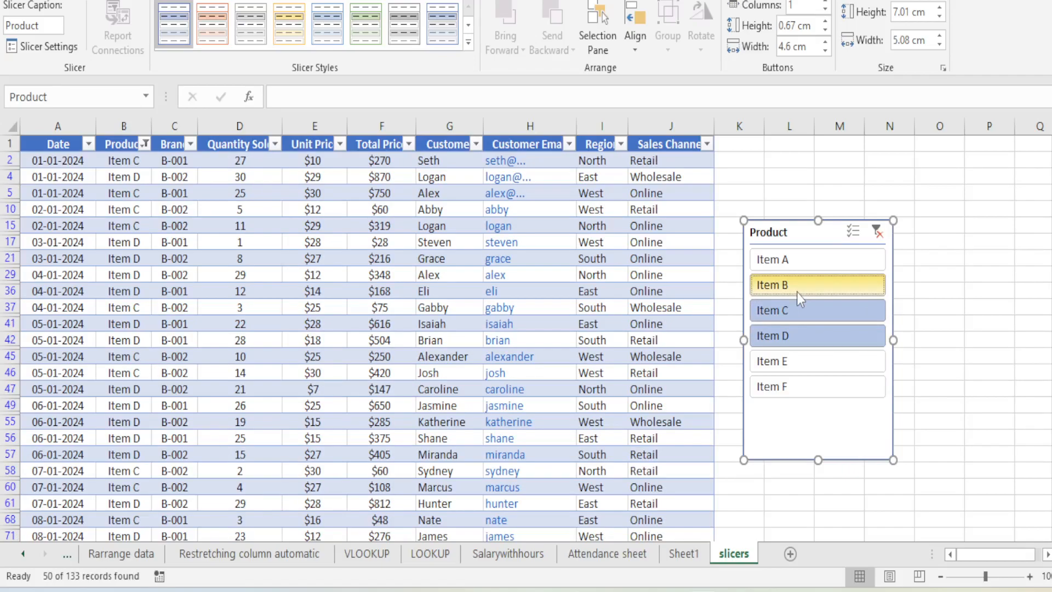
shift+click(797, 358)
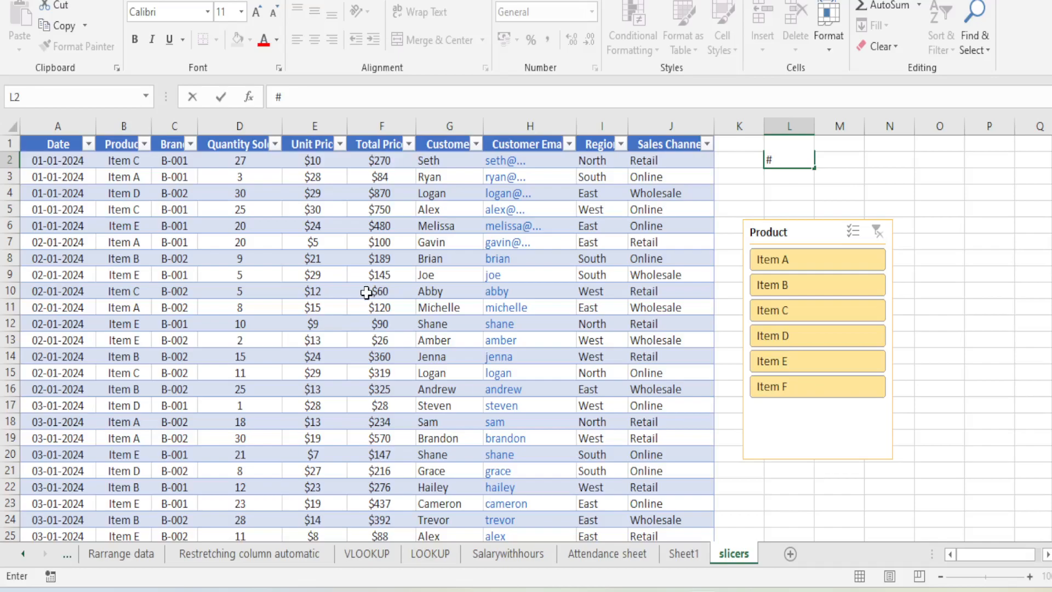
key(Escape)
Filter the Product column to only Item C using the column header's filter list.
click(277, 324)
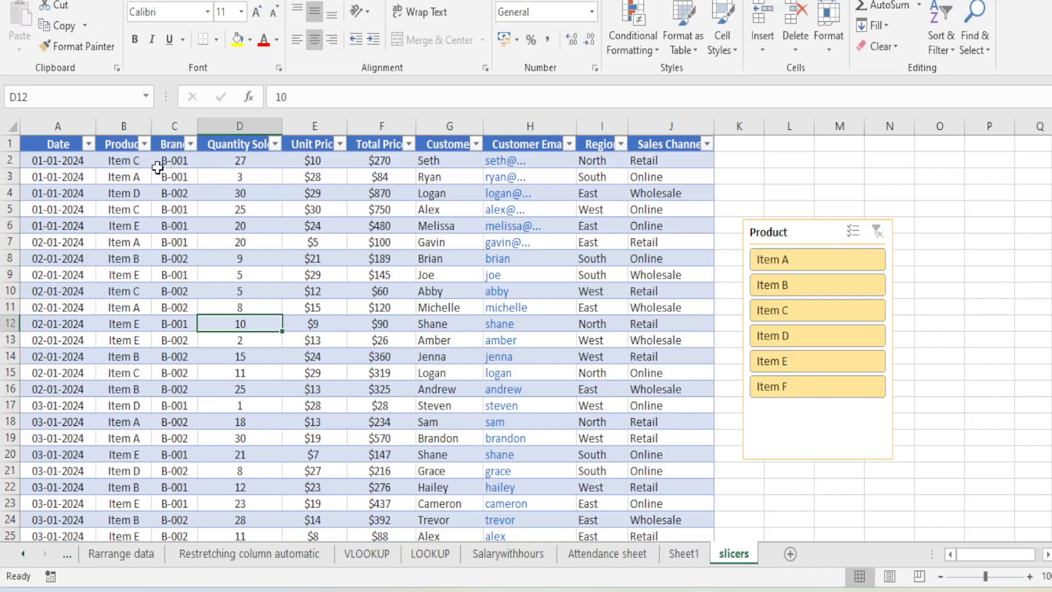
click(143, 144)
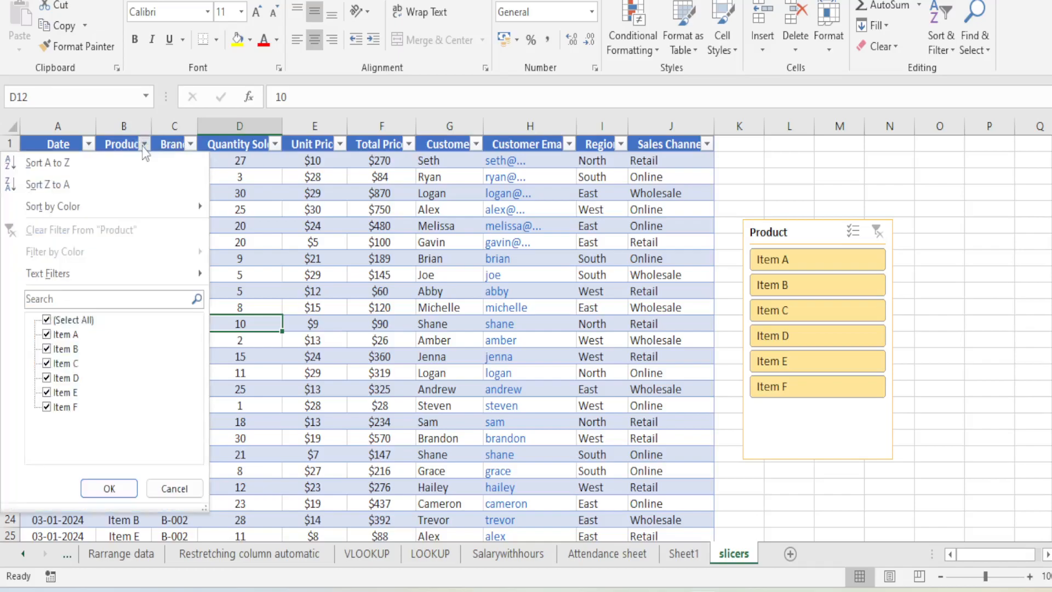
click(86, 322)
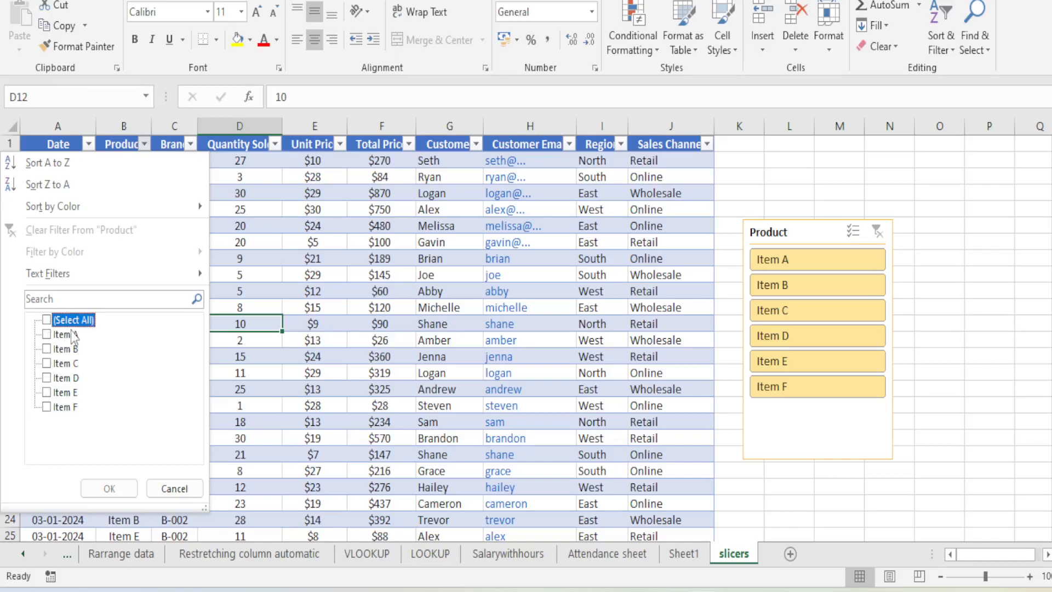
click(46, 364)
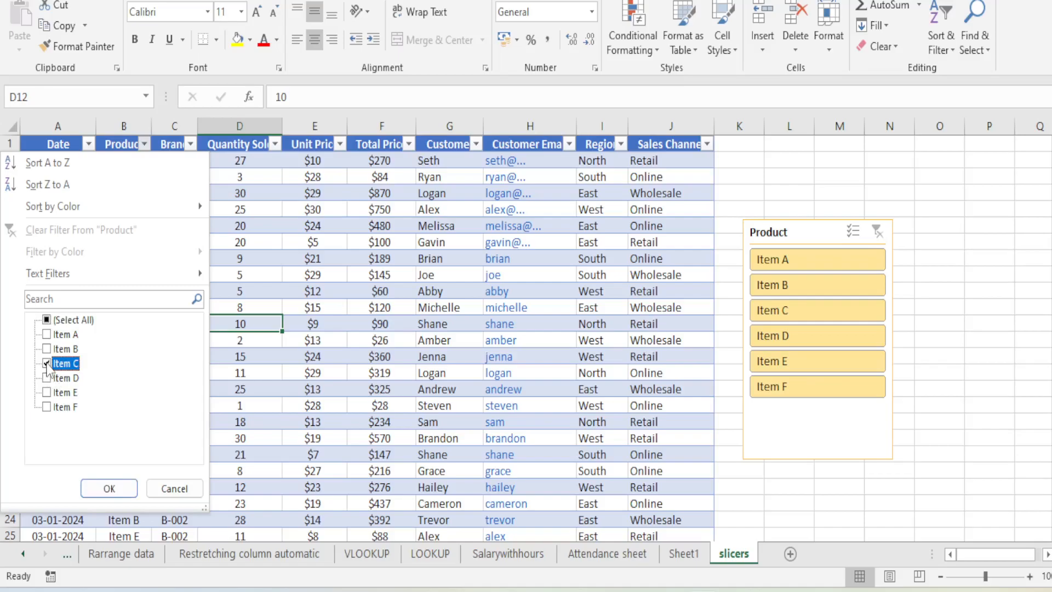
click(109, 488)
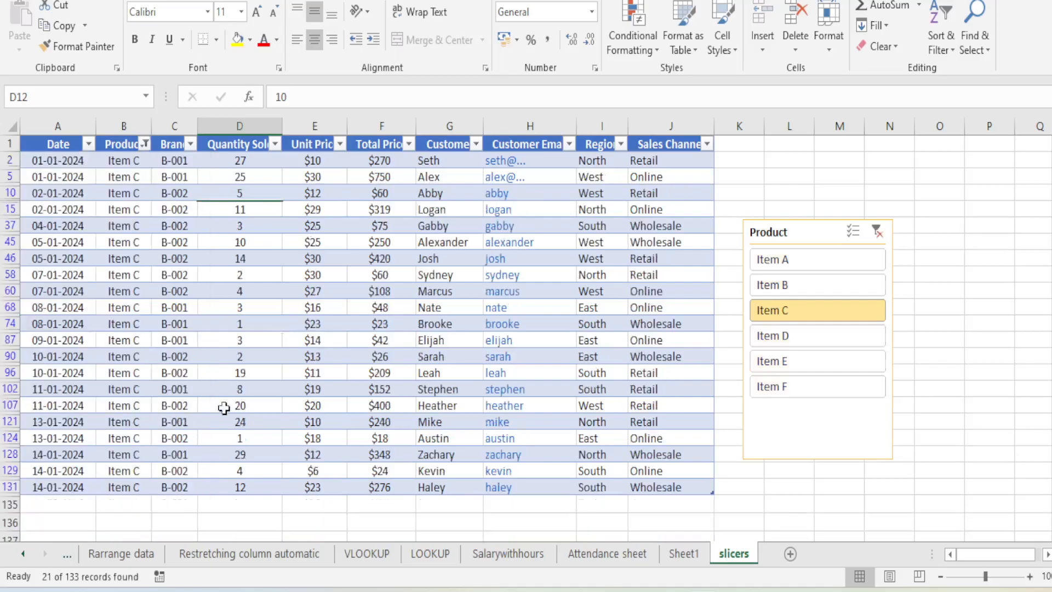
Reselect all items in the Product column's header filter to show every record.
click(144, 144)
click(66, 320)
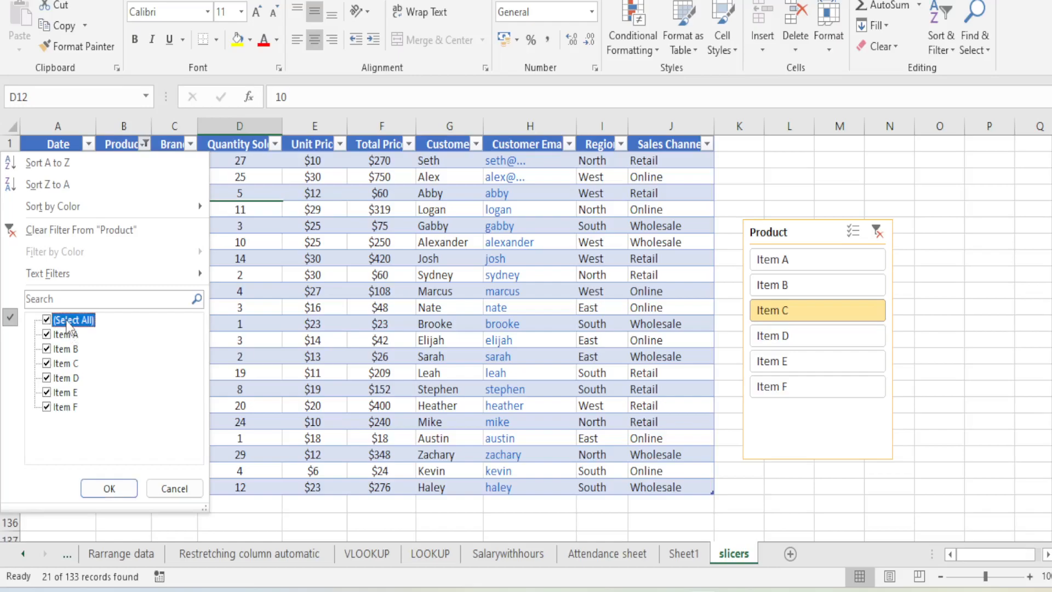
click(112, 488)
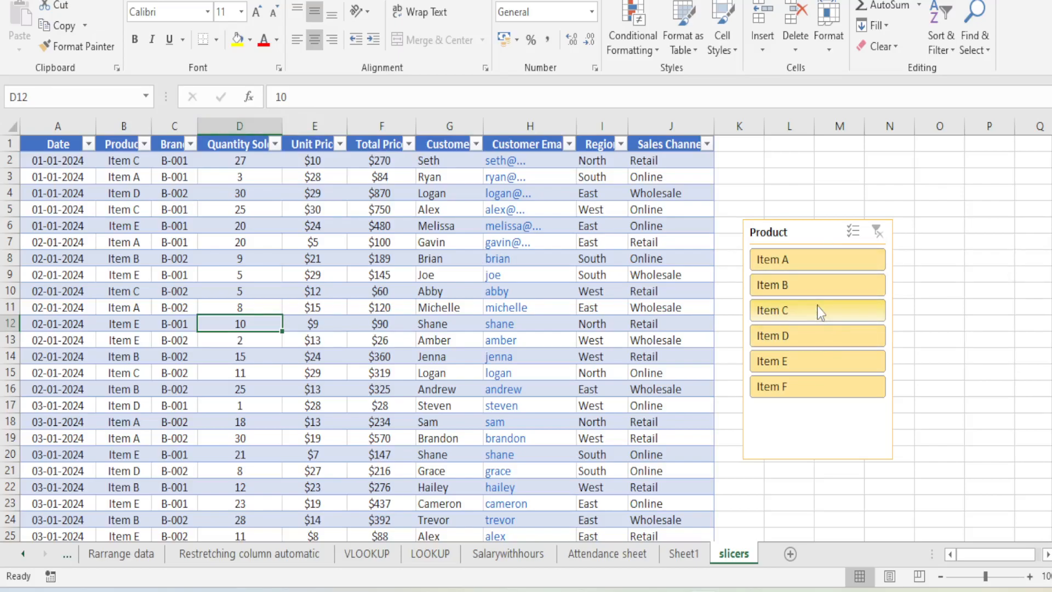
Switch the Product slicer filter repeatedly among Items A, B, C, D and E.
click(811, 360)
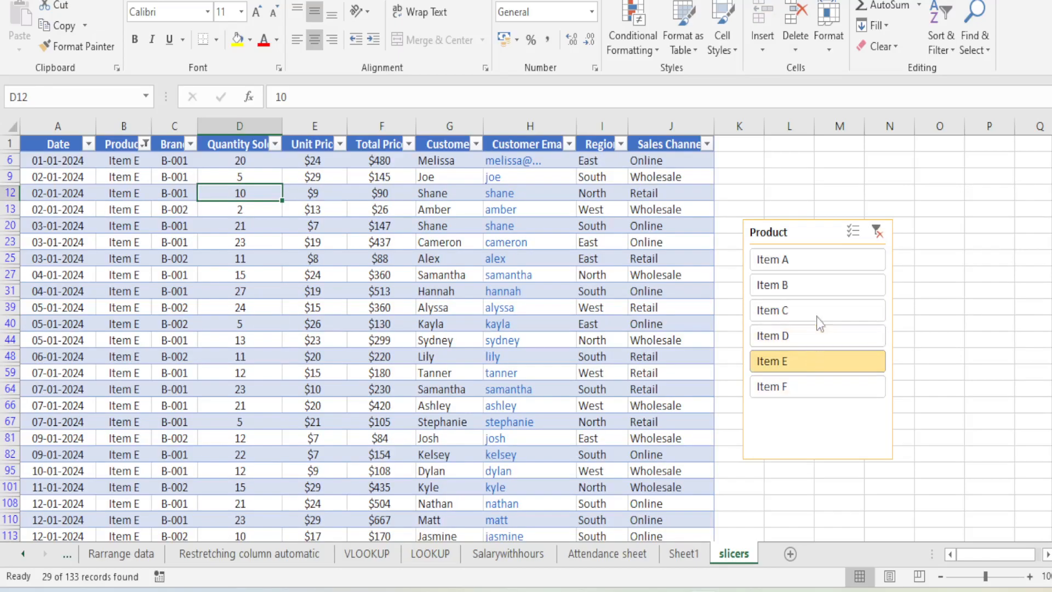
click(813, 263)
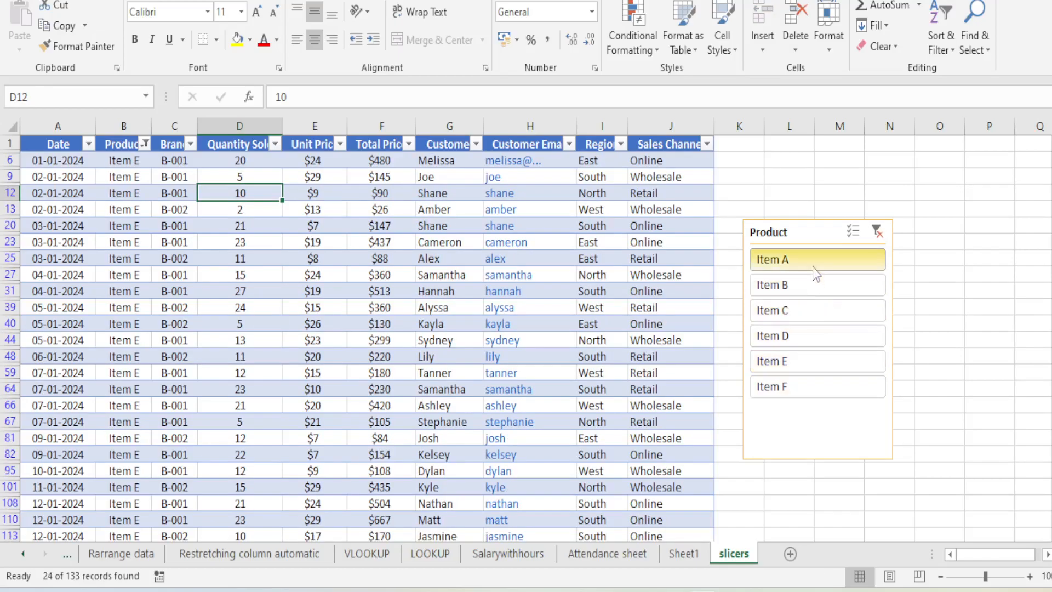
click(806, 305)
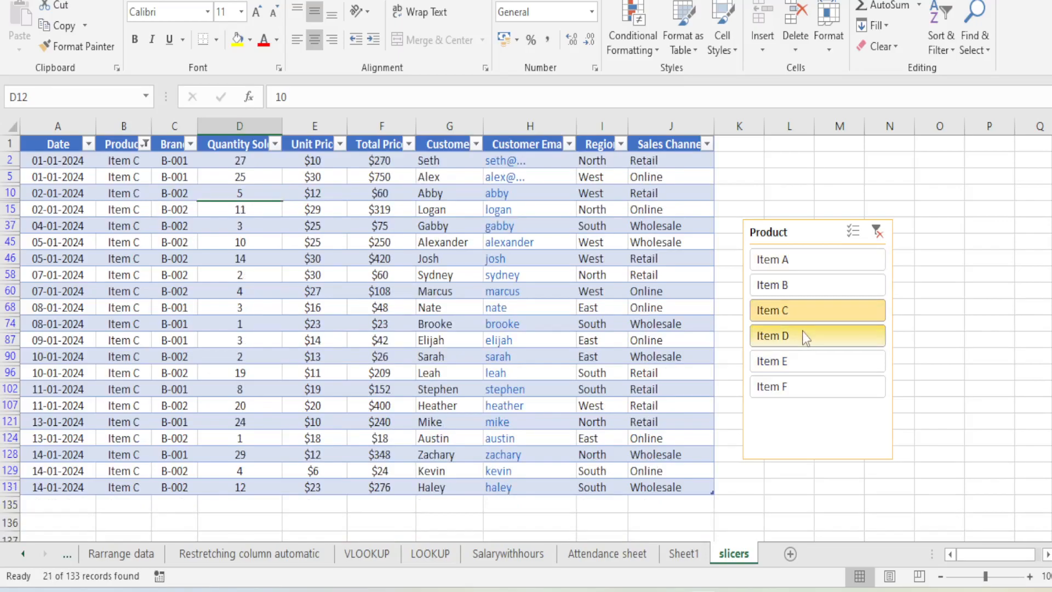
click(802, 332)
click(805, 357)
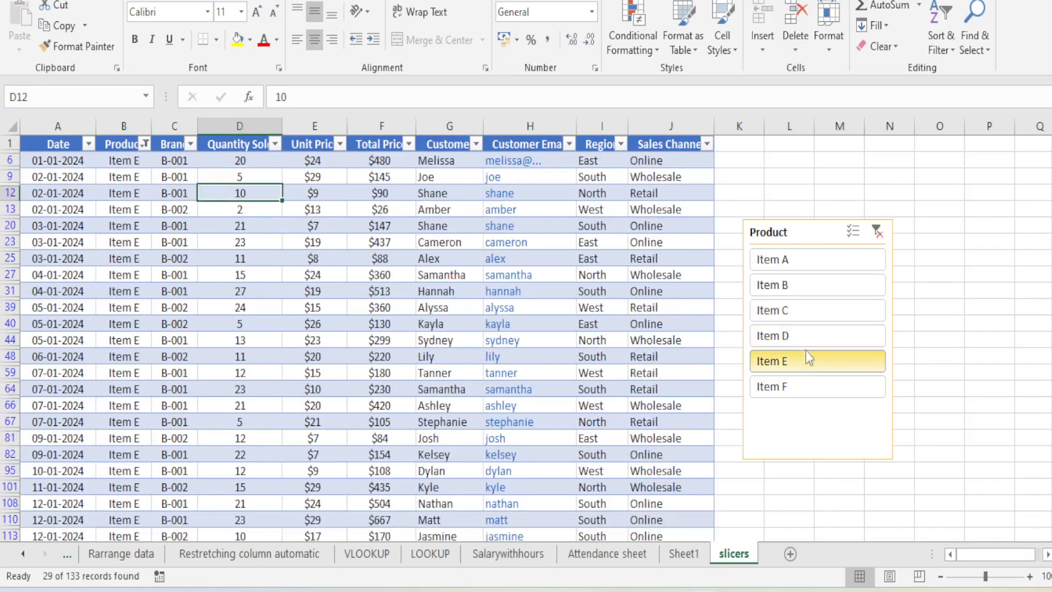
click(803, 261)
ctrl+click(800, 284)
click(782, 286)
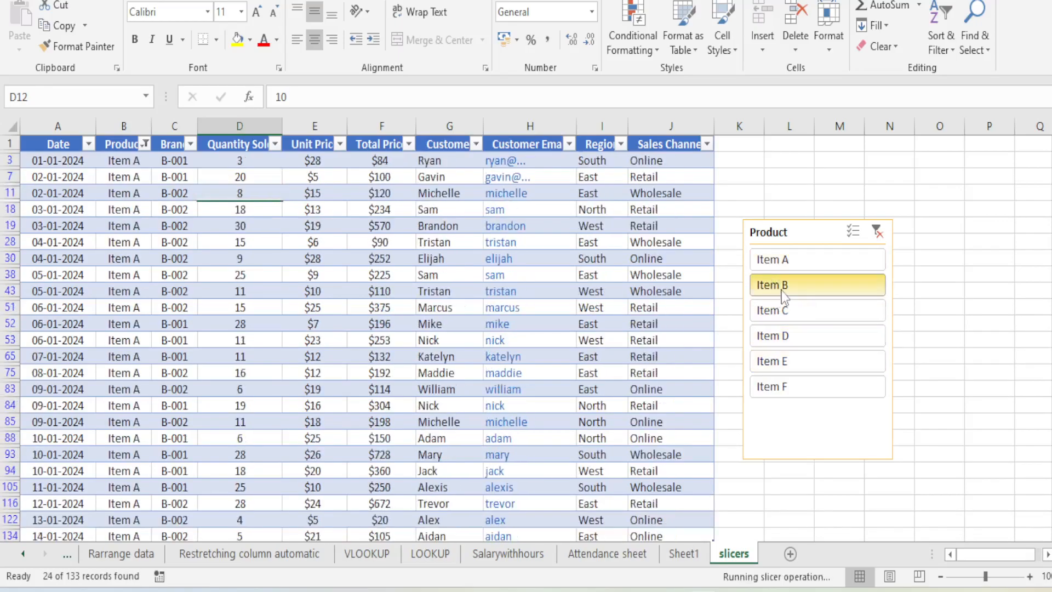
ctrl+click(787, 304)
click(787, 306)
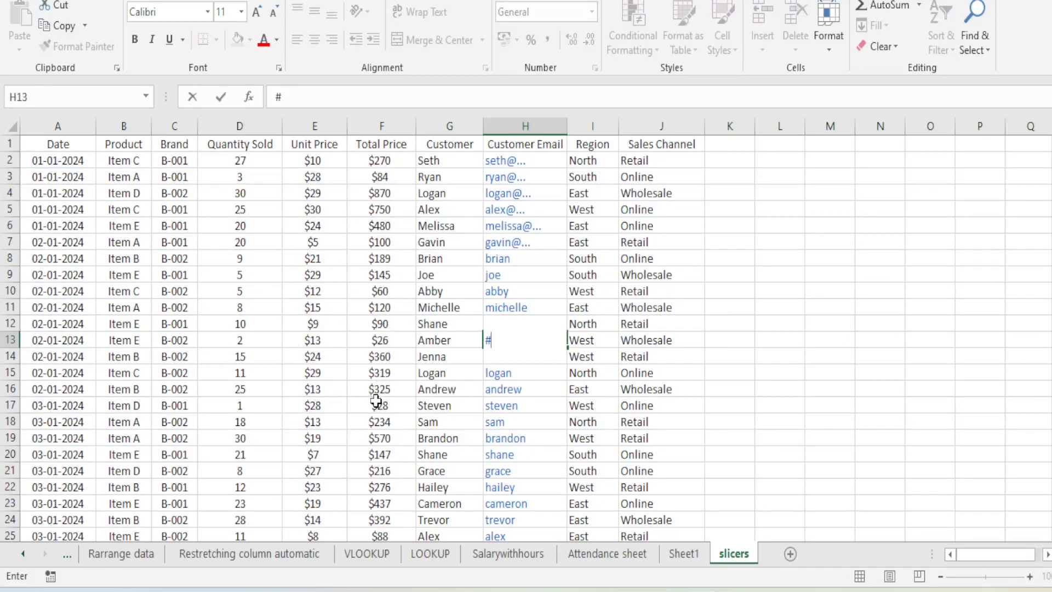
Undo the stray # entry in cell H13 of the Customer Email column.
click(792, 389)
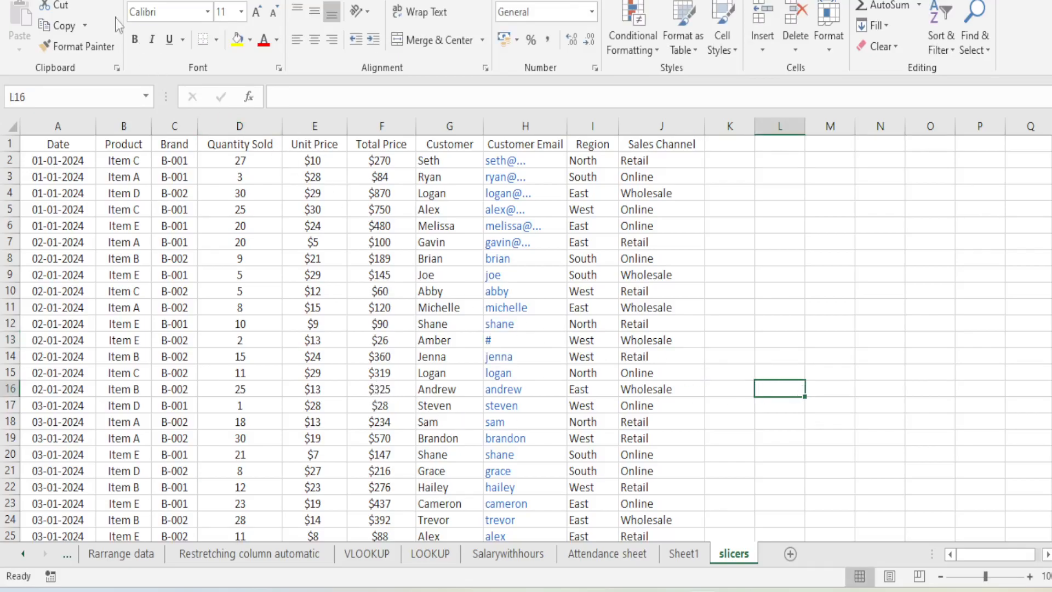
key(ctrl+z)
click(740, 295)
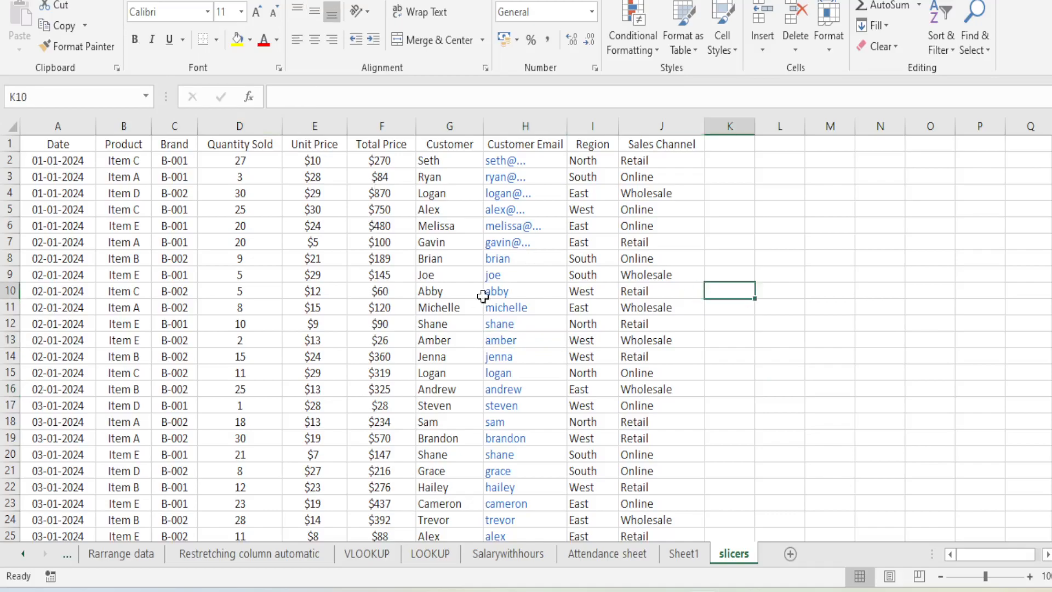
Go through the sales data's column headings one by one, from Date to Sales Channel.
click(206, 294)
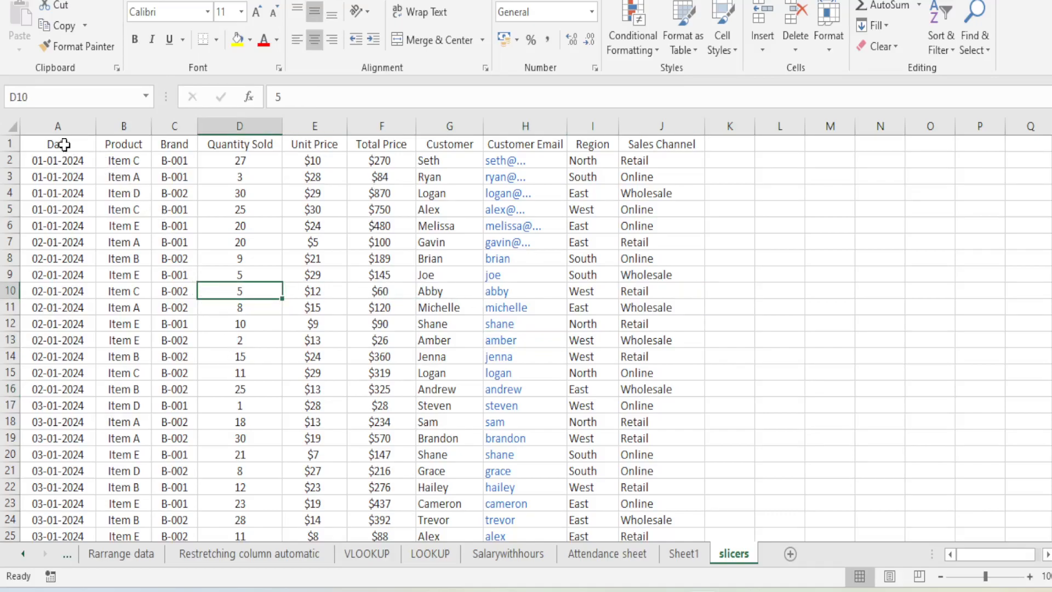
drag(56, 144, 141, 160)
click(113, 234)
click(79, 148)
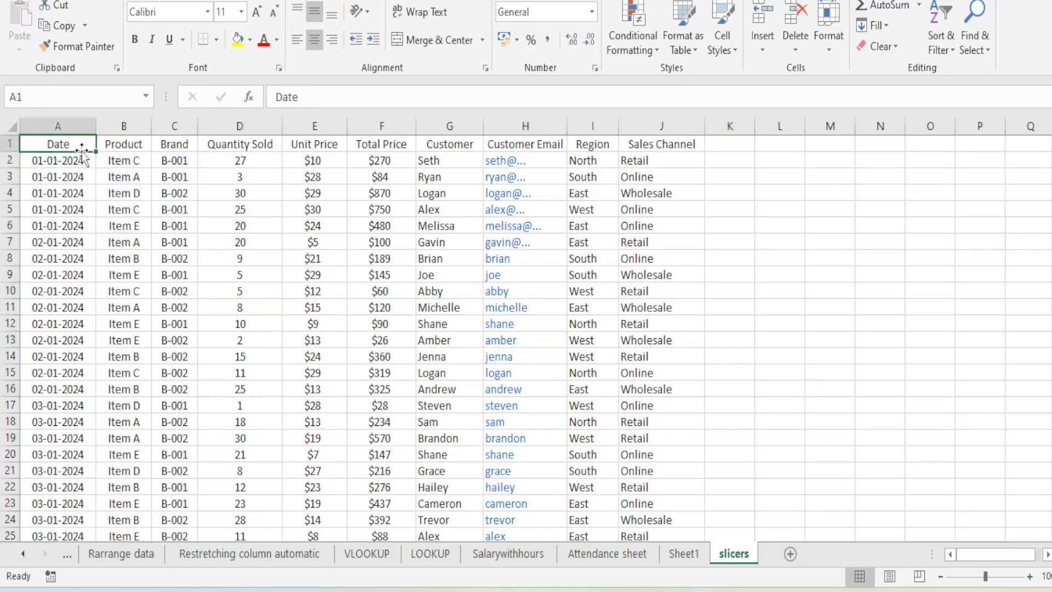
click(122, 148)
click(184, 149)
click(246, 144)
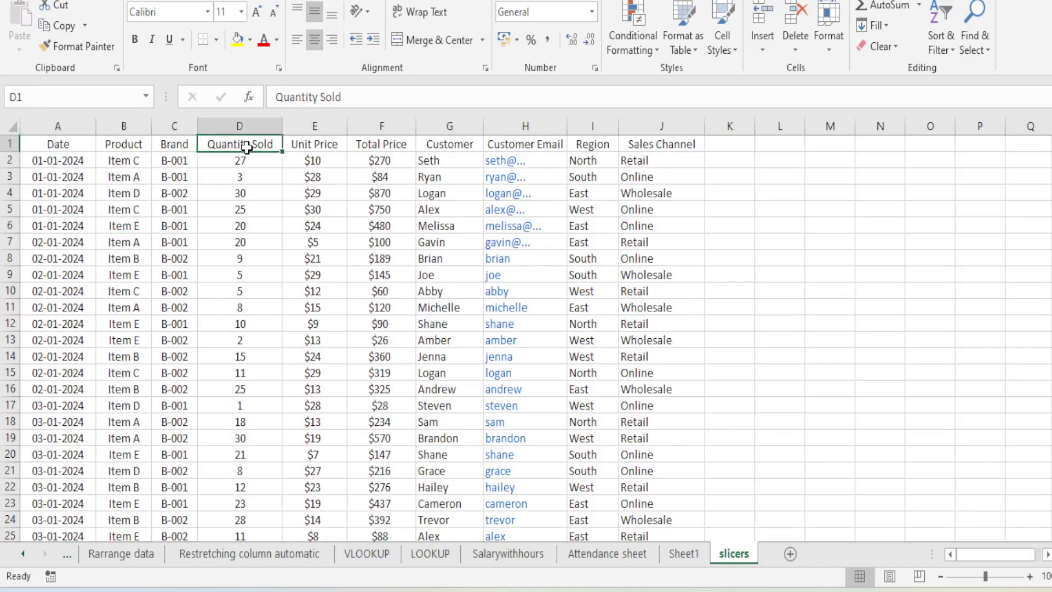
click(328, 146)
click(376, 147)
click(458, 146)
click(548, 145)
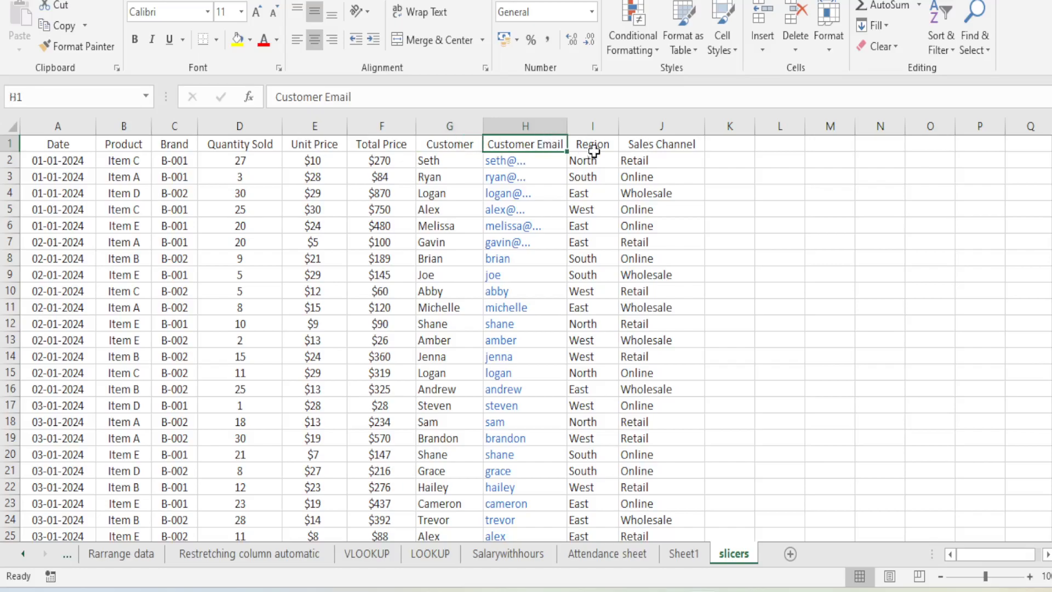
click(596, 145)
click(652, 144)
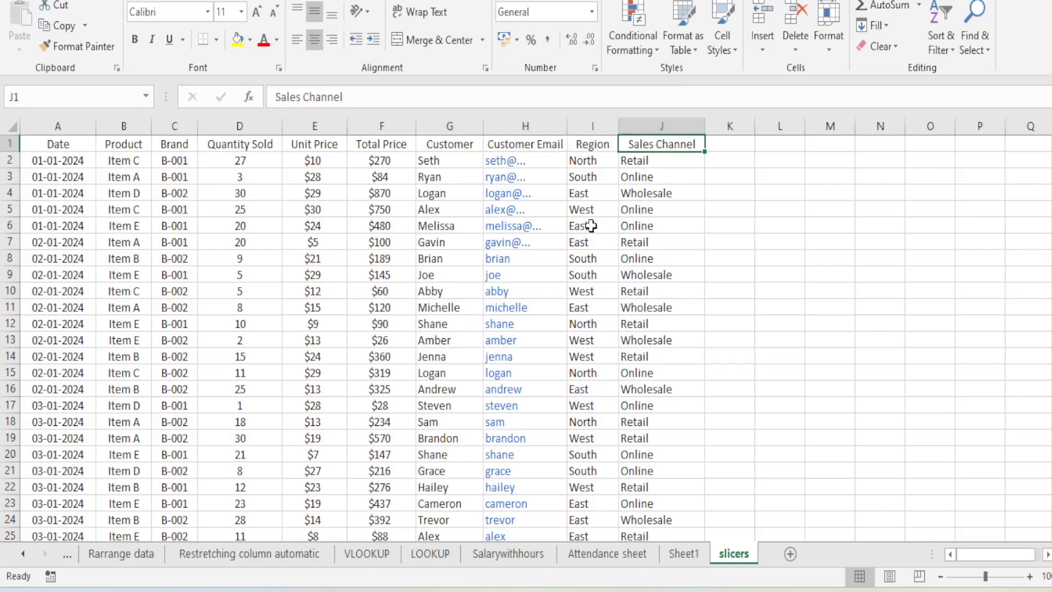
Convert the sales data range A1:J134 into a table with headers, and look over its rows.
click(269, 319)
click(252, 289)
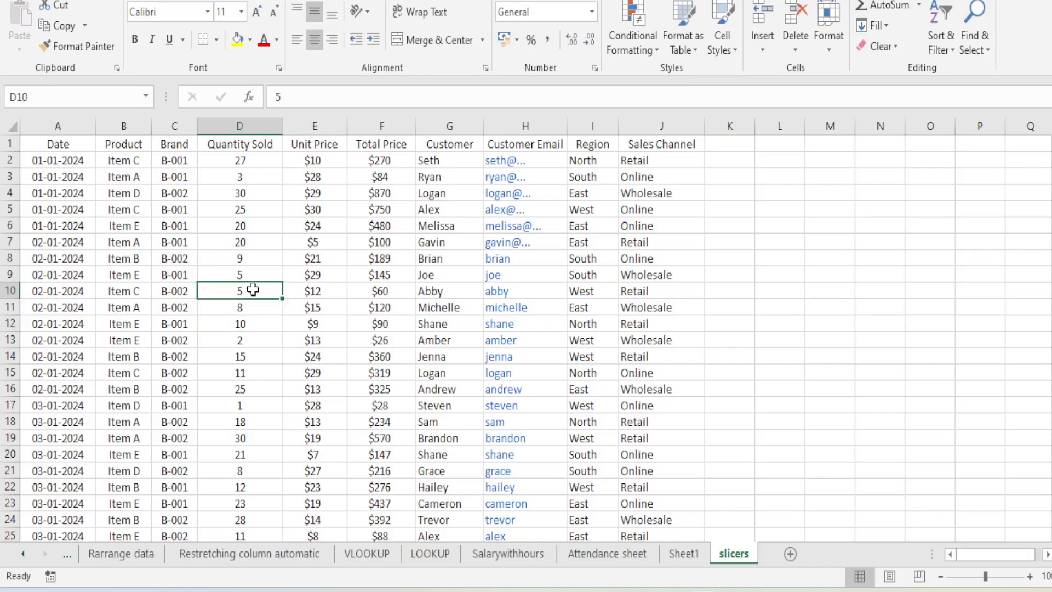
click(118, 2)
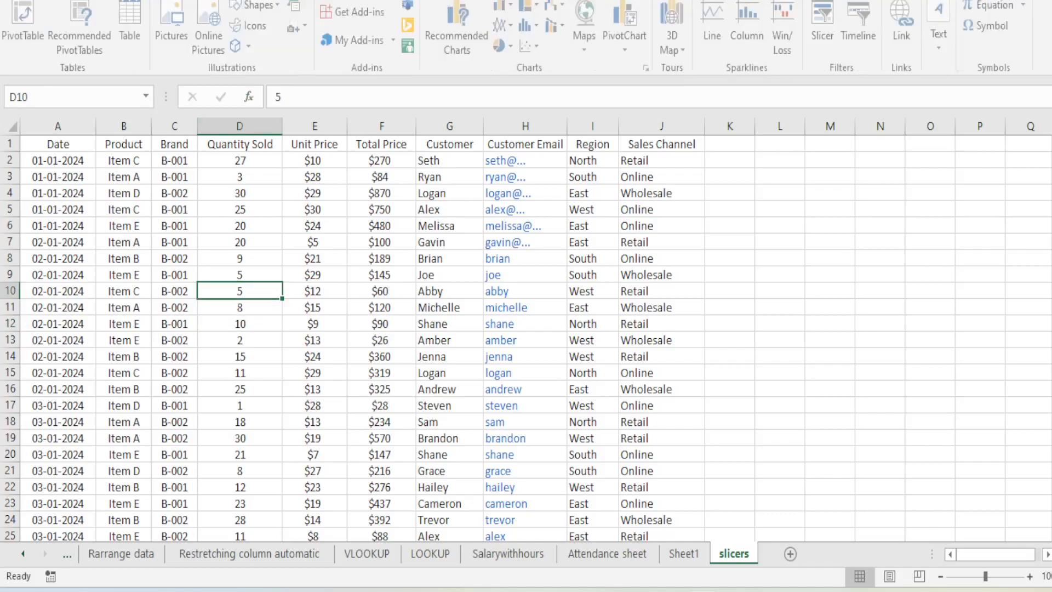
click(136, 22)
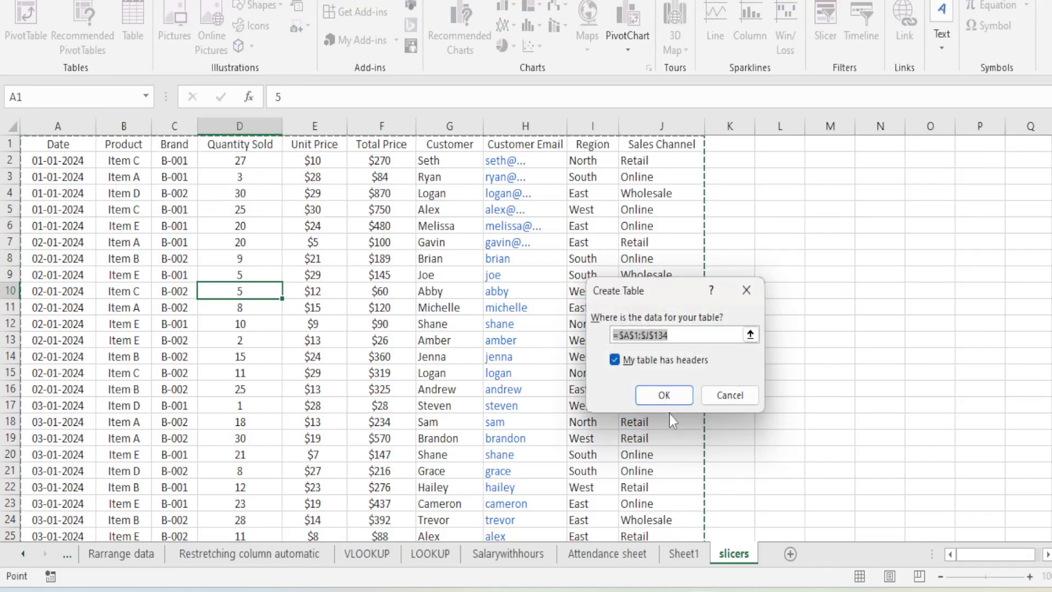
click(663, 396)
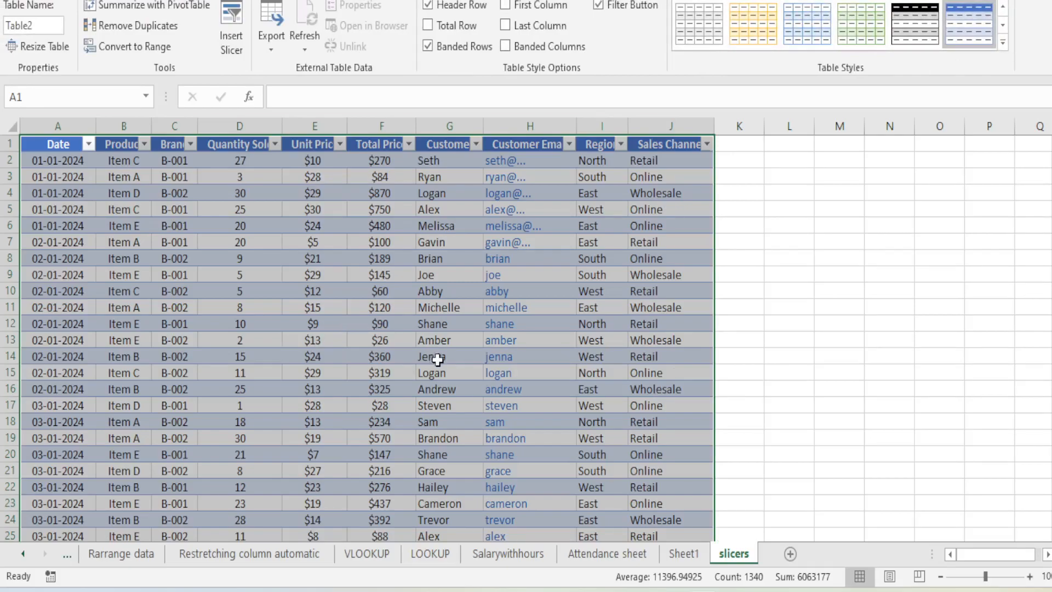
scroll(437, 357, down, 19)
scroll(413, 428, down, 5)
scroll(413, 429, up, 12)
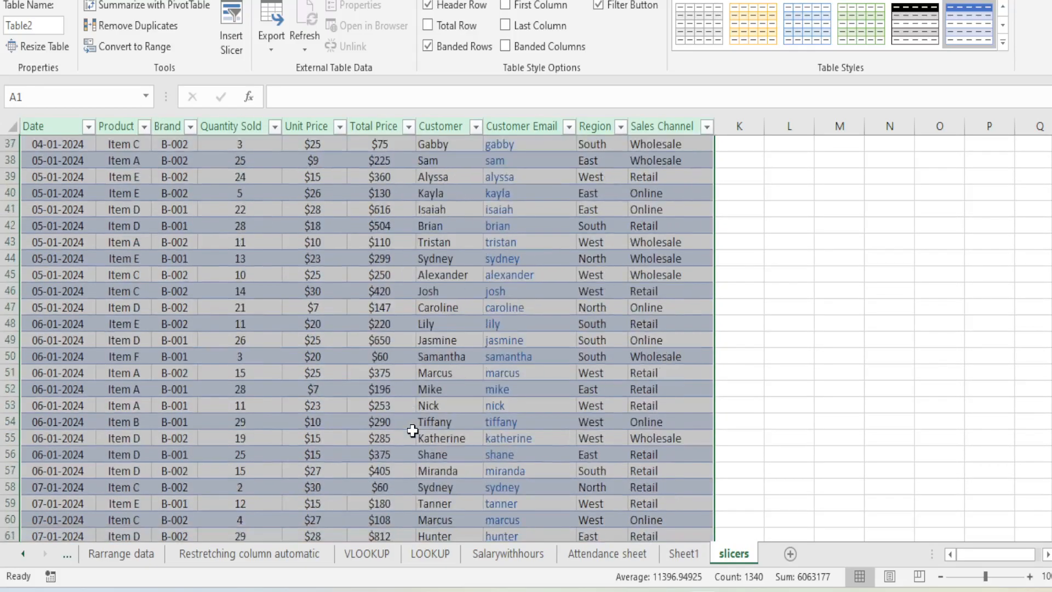
click(817, 305)
text(#)
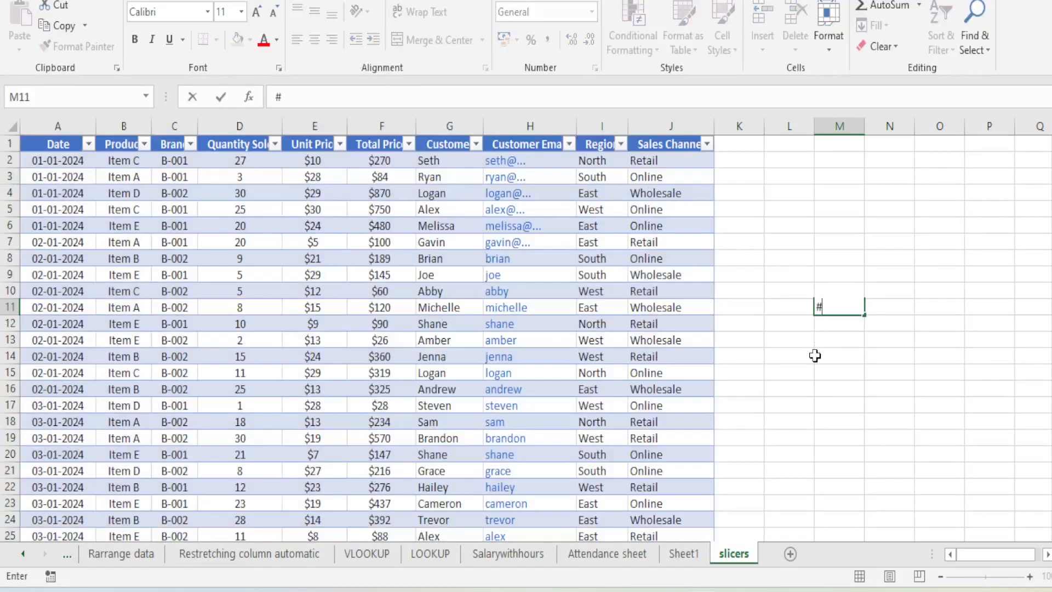
key(BackSpace)
Apply the orange Medium table style with banded rows to the sales table.
click(345, 311)
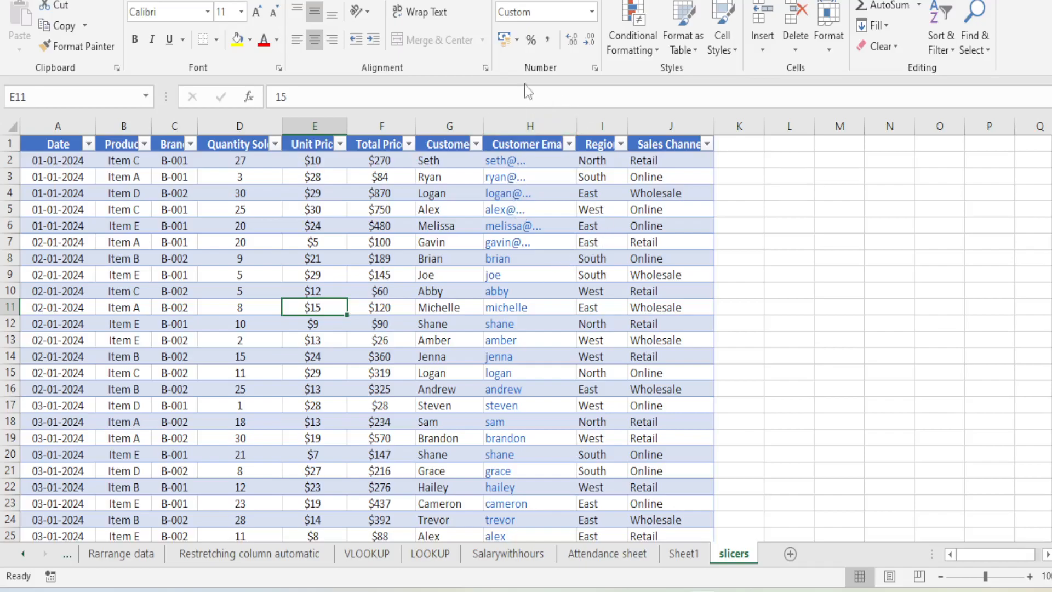
click(510, 0)
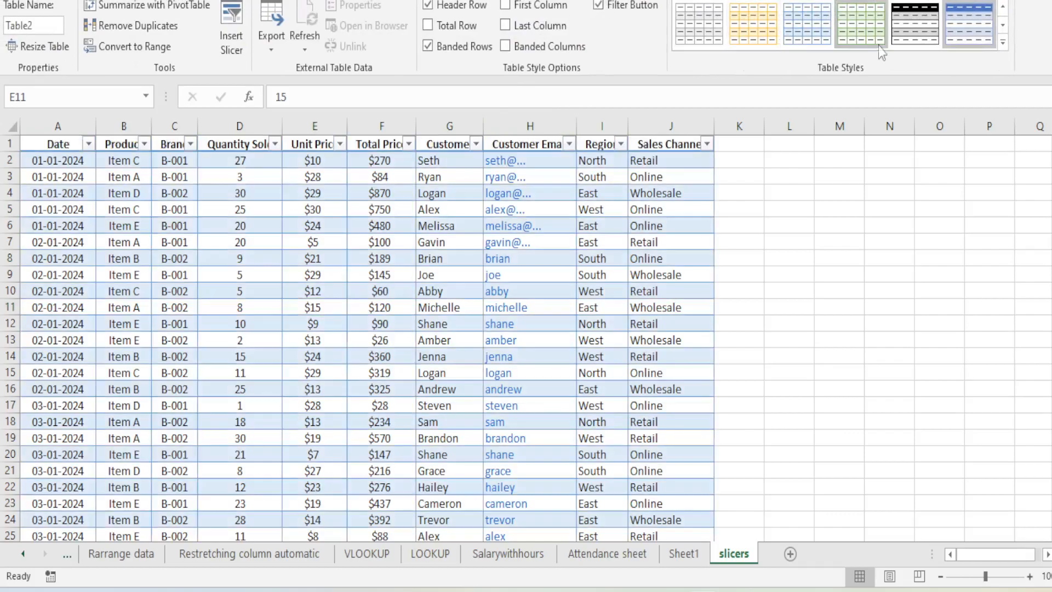
click(1001, 43)
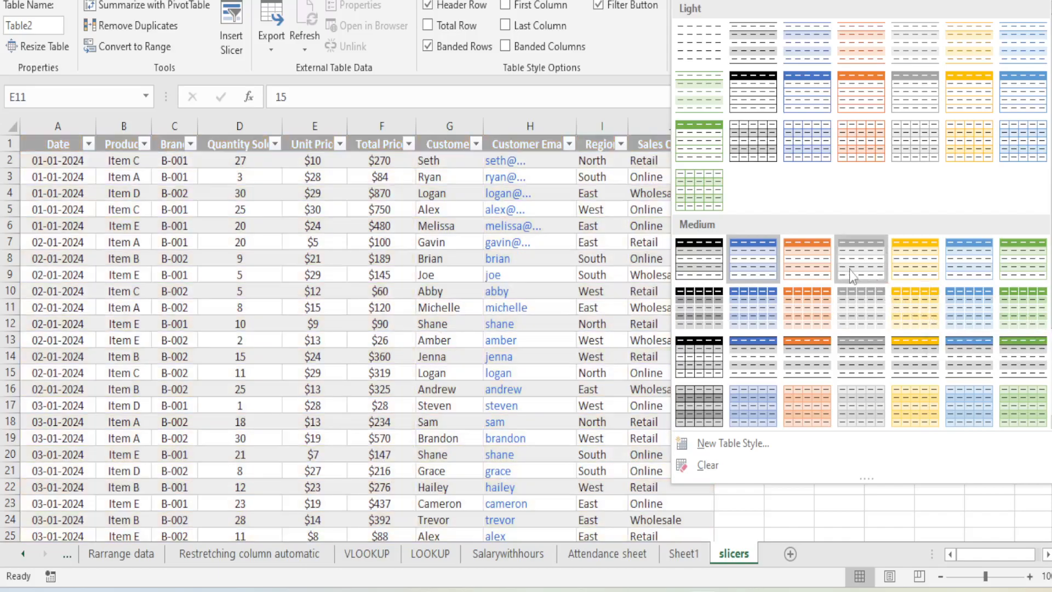
click(818, 274)
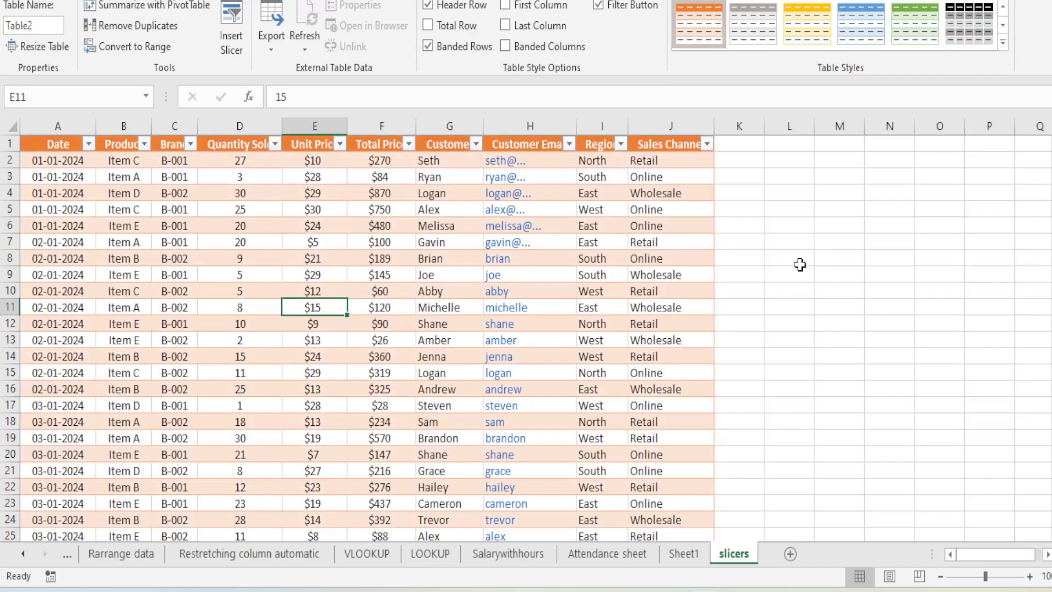
Enter # in cell M13 beside the sales table.
click(857, 355)
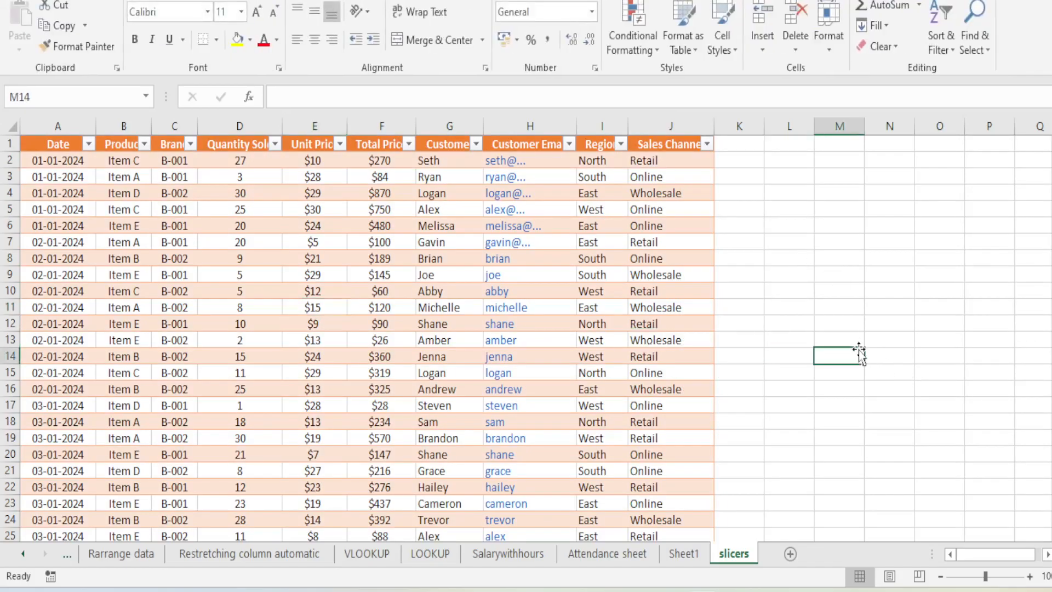
click(854, 341)
text(#)
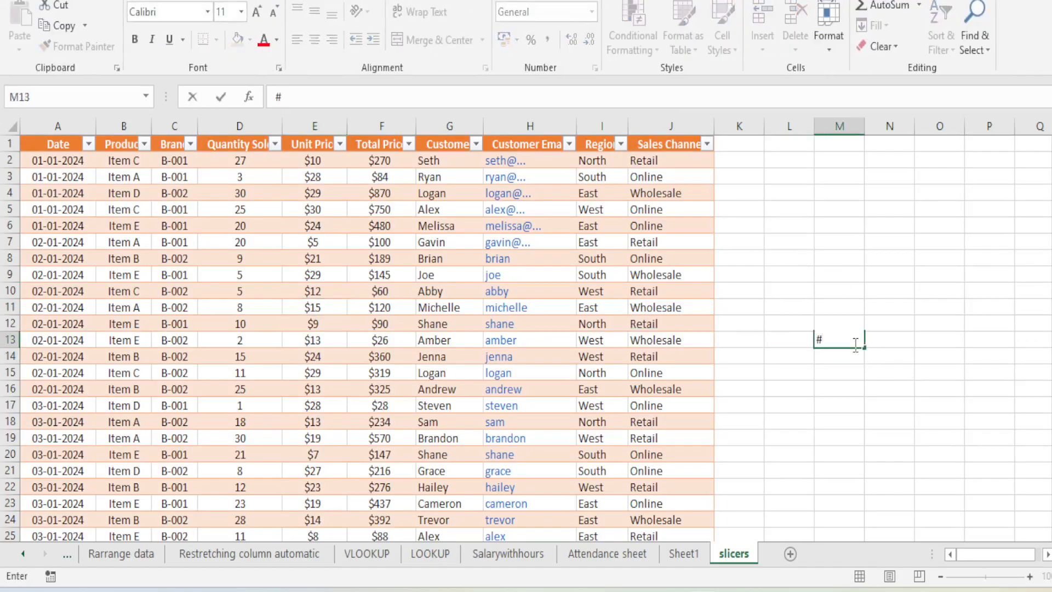
Insert a slicer for the Product field of the sales table.
click(302, 276)
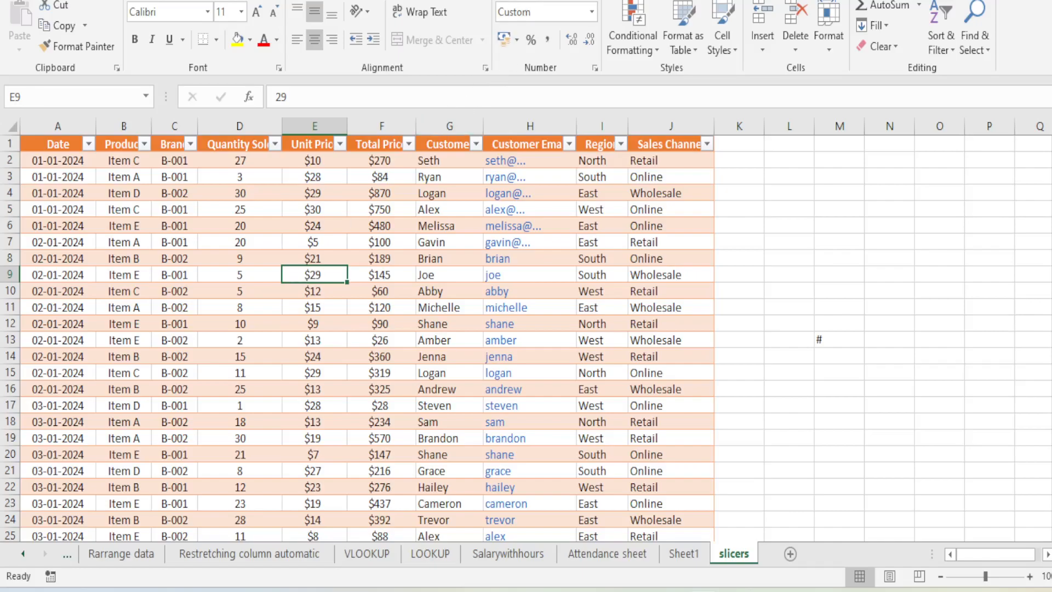
click(408, 0)
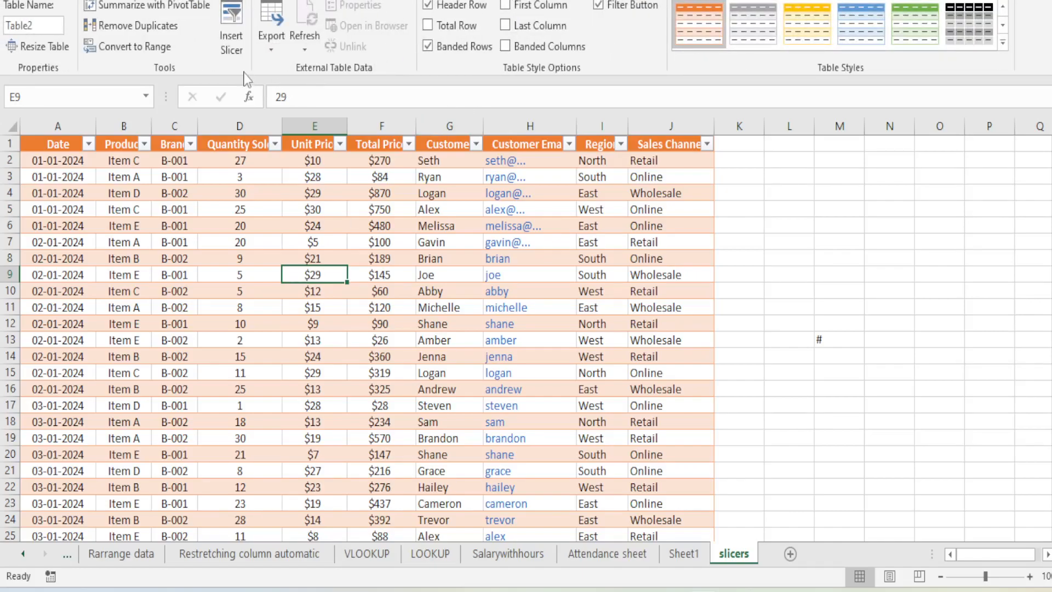
click(237, 41)
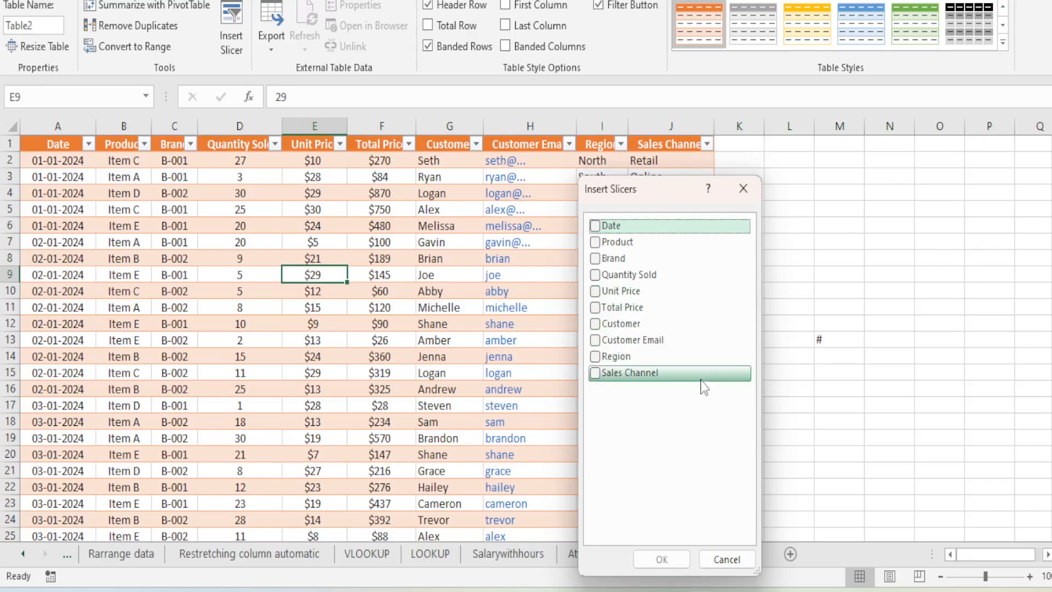
click(595, 241)
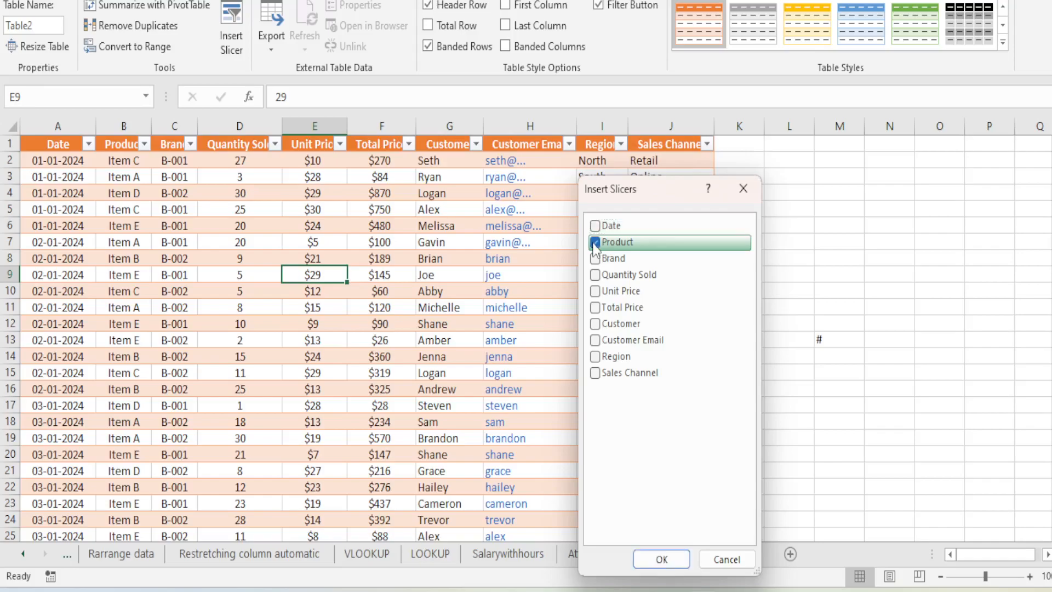
click(662, 558)
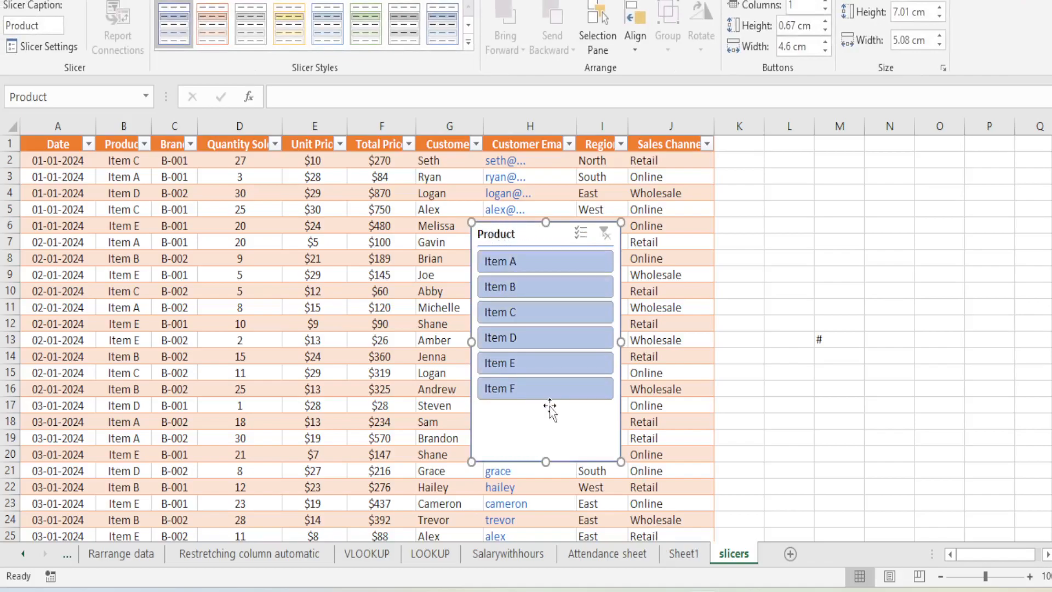
Filter the table to Item B with the Product slicer, check the Product column, and switch the filter to Item E.
click(523, 288)
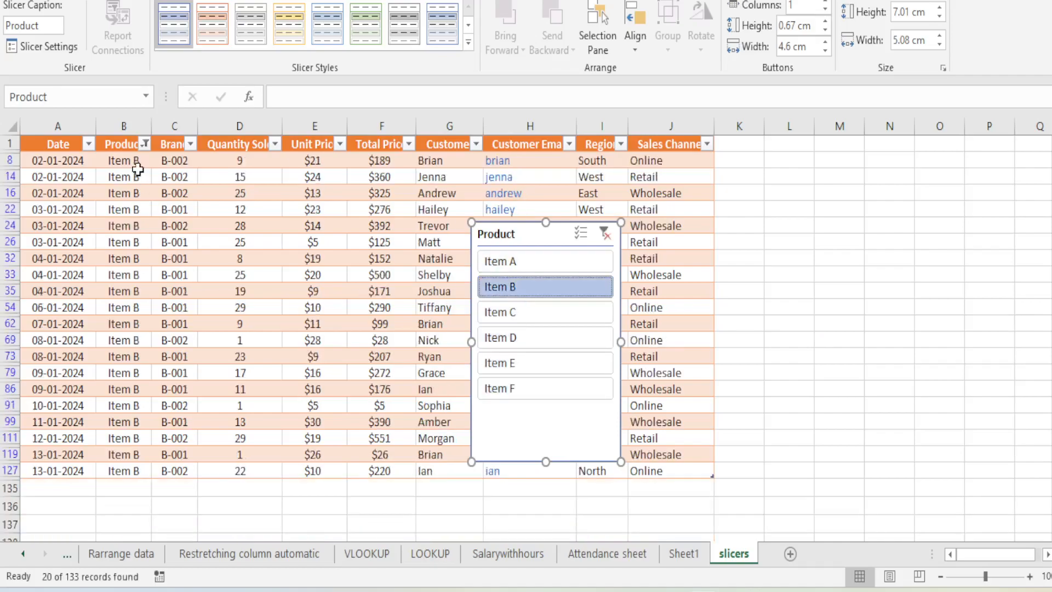
drag(133, 165, 125, 470)
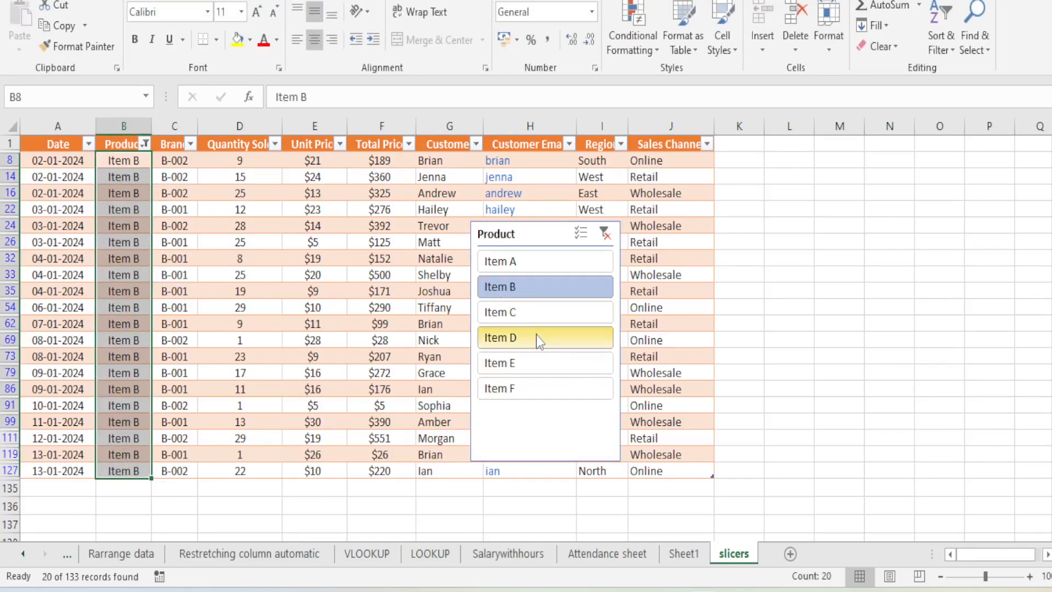
click(531, 364)
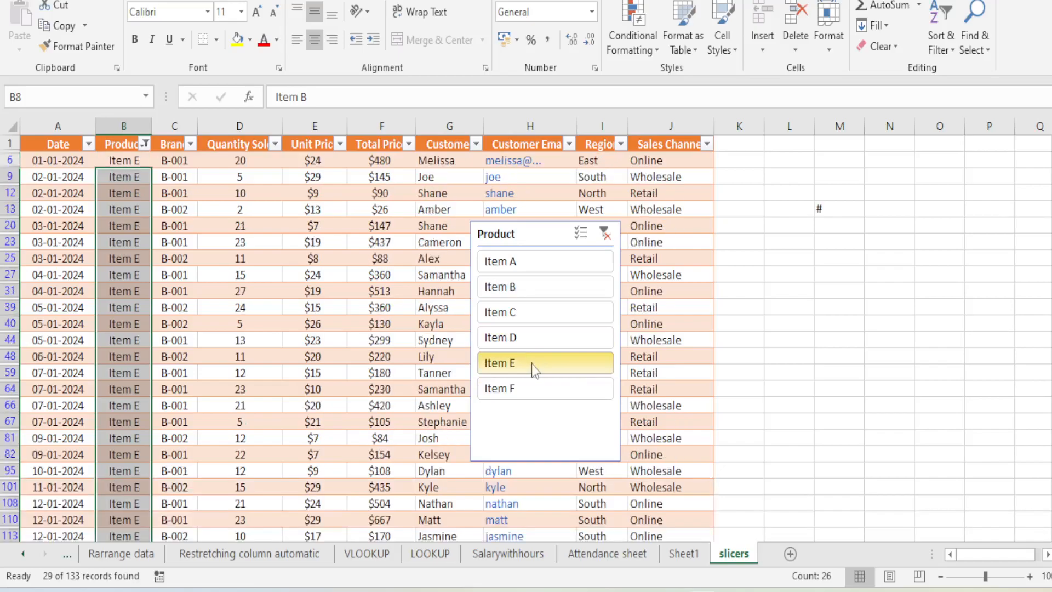
scroll(299, 344, down, 4)
scroll(300, 344, up, 4)
scroll(276, 320, down, 2)
scroll(276, 321, up, 2)
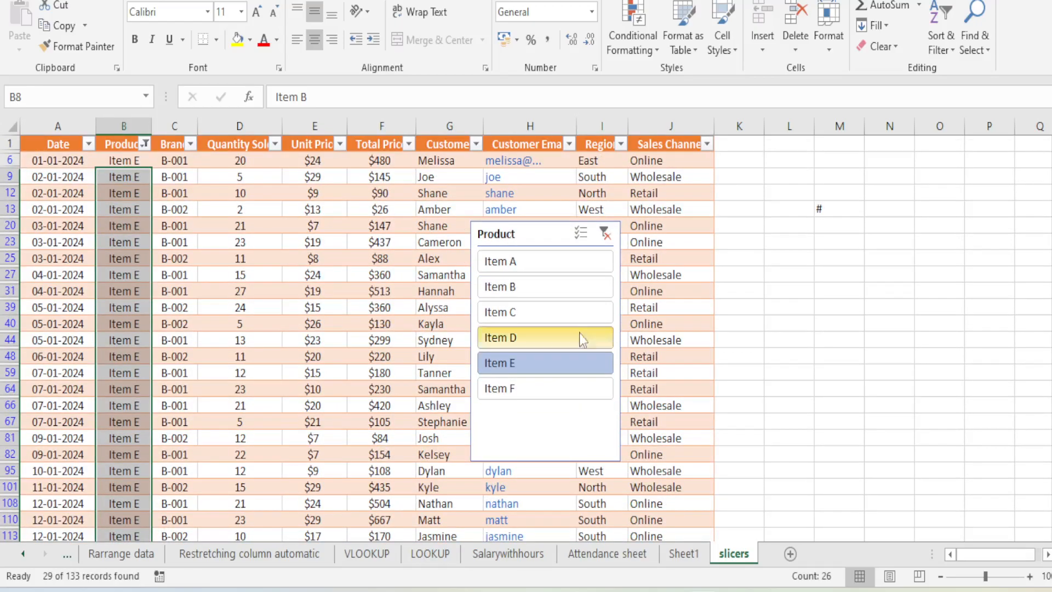
Enter # in cell L13 beside the sales table.
click(808, 286)
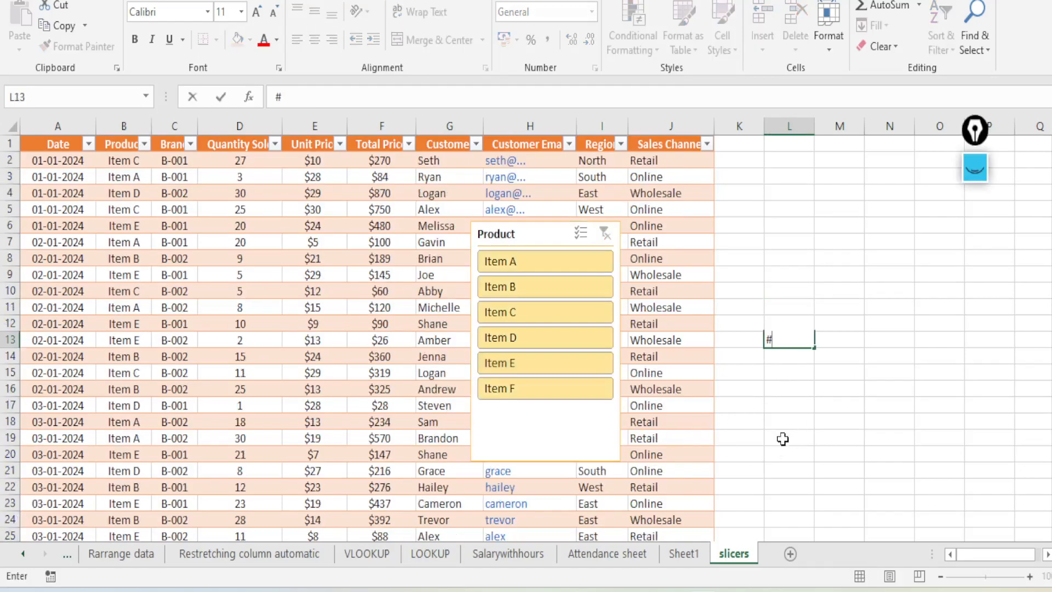
click(779, 419)
click(212, 357)
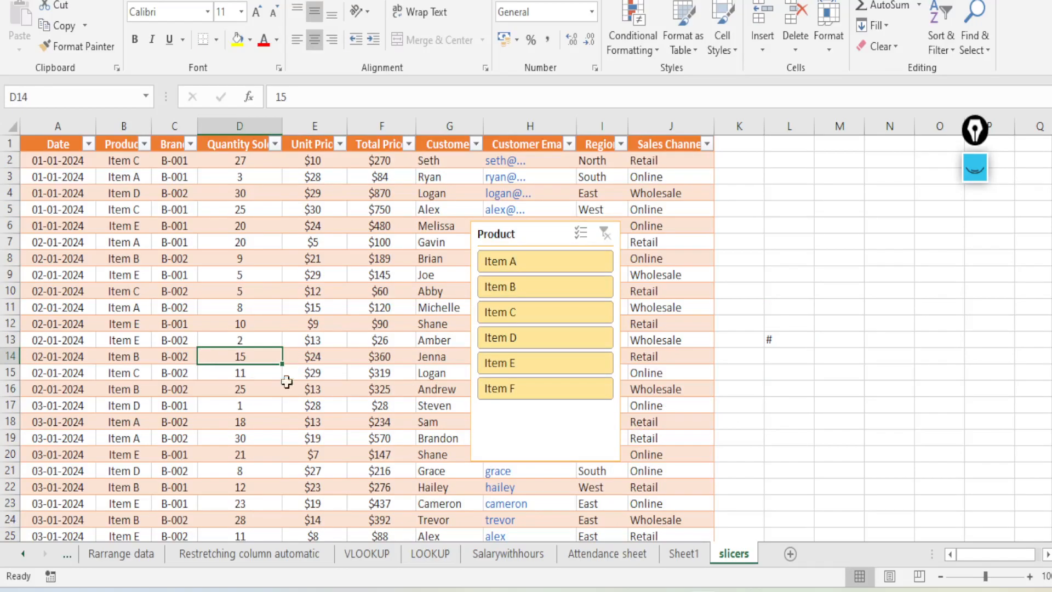
Try the light green and light grey slicer styles on the Product slicer, ending with the dark blue style.
click(554, 437)
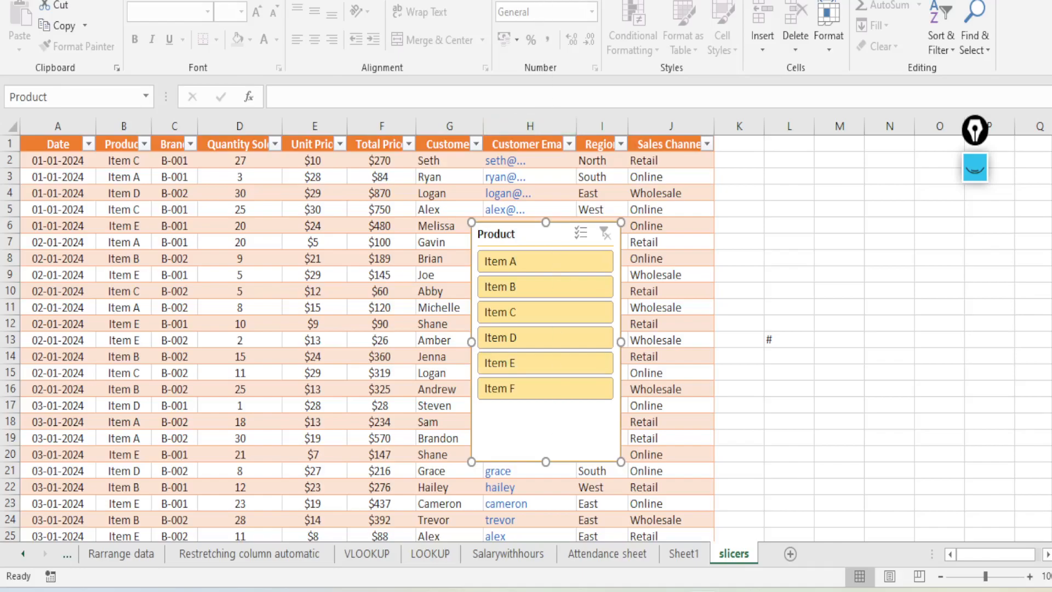
click(520, 1)
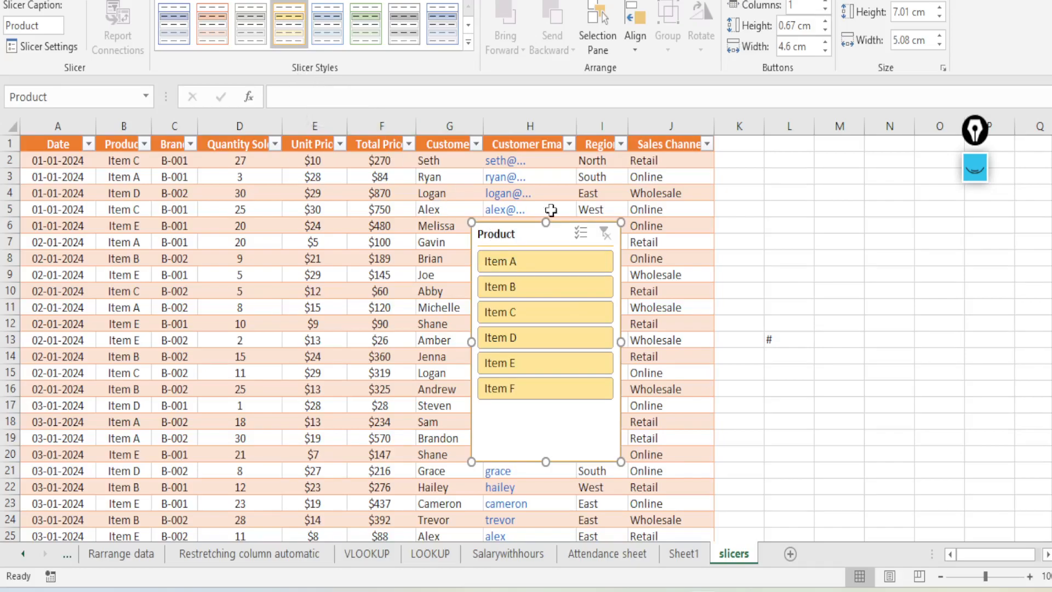
click(468, 42)
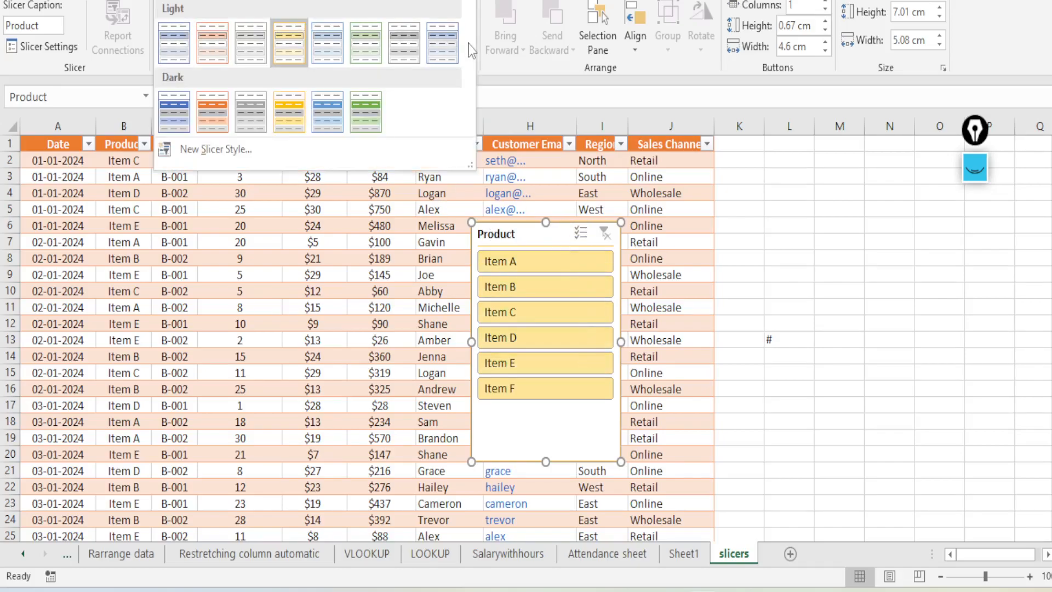
click(184, 55)
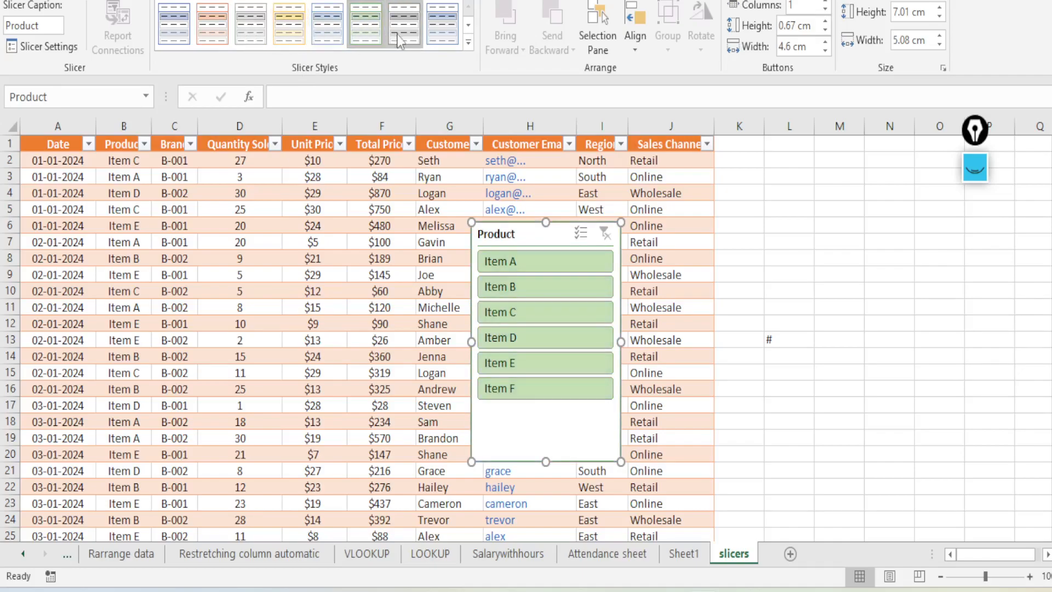
click(469, 44)
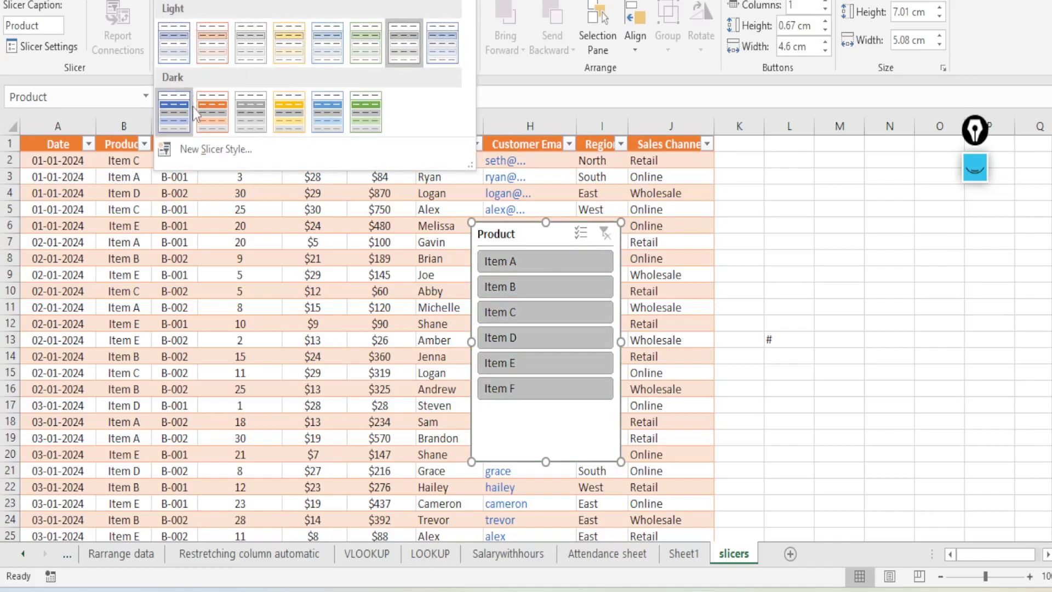
click(172, 109)
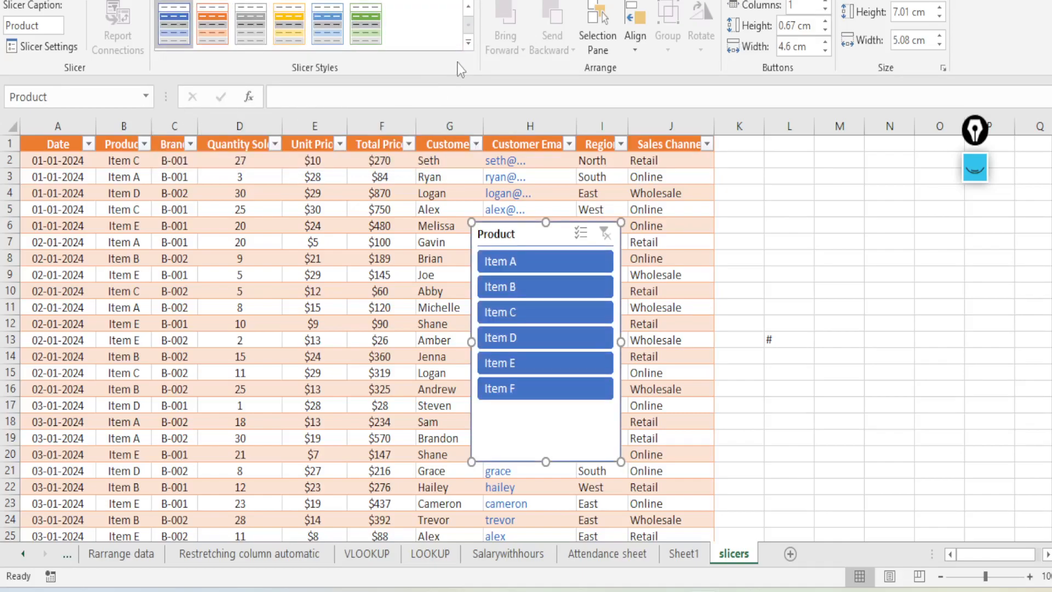
Create a new slicer style named Slicer Style 1 without changing any element formatting.
click(469, 43)
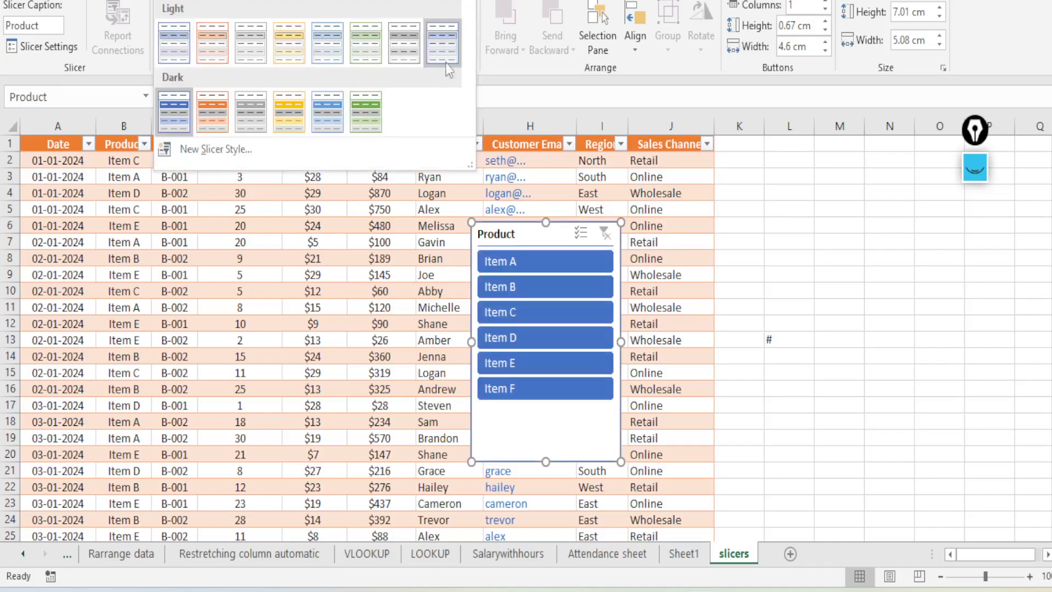
click(228, 155)
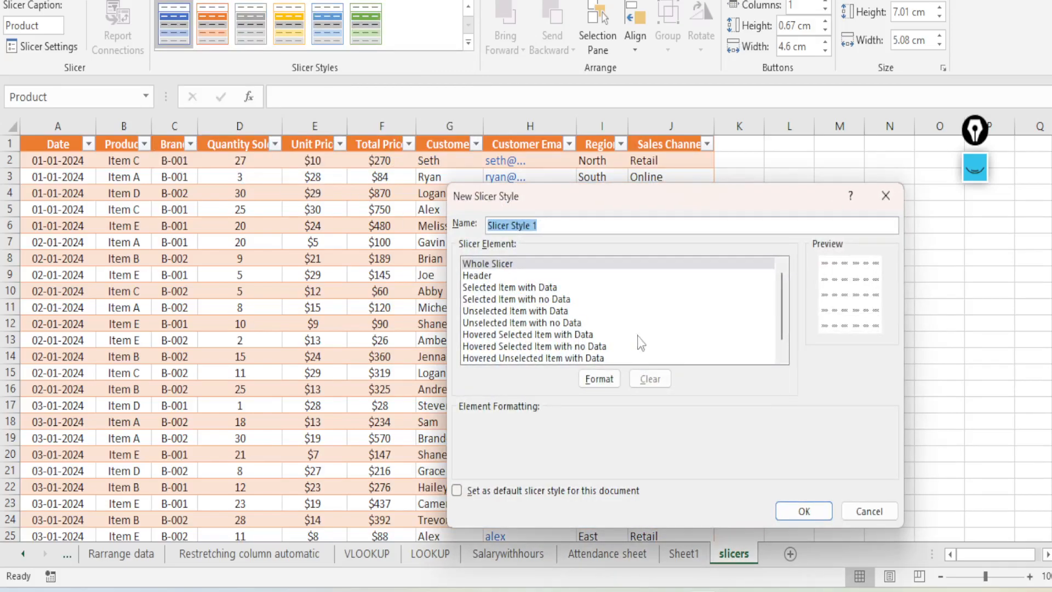
click(803, 511)
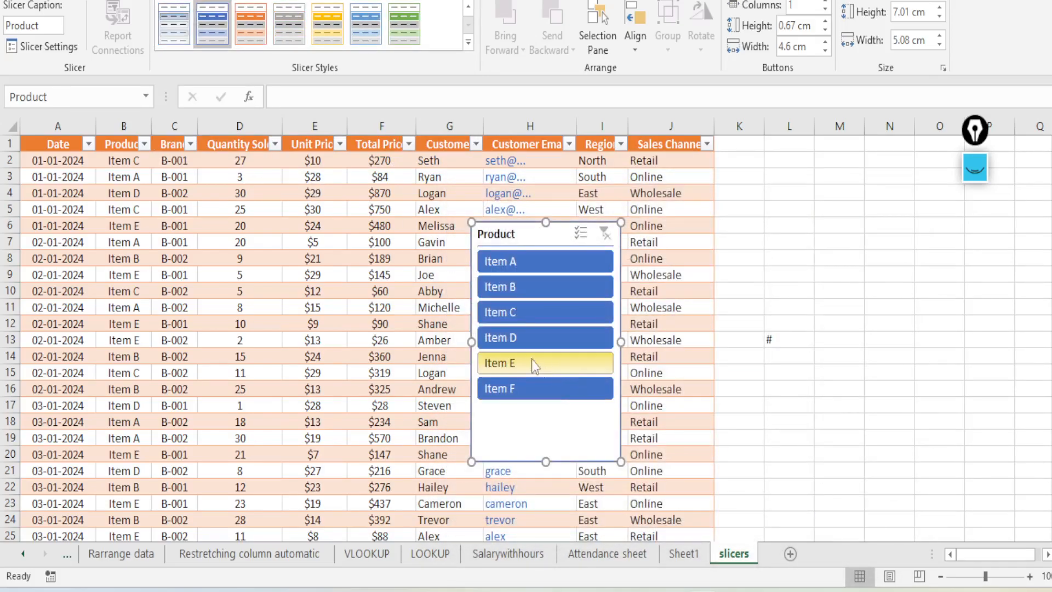
Apply the dark yellow style to the Product slicer and move it into the empty columns beside the sales table.
click(331, 31)
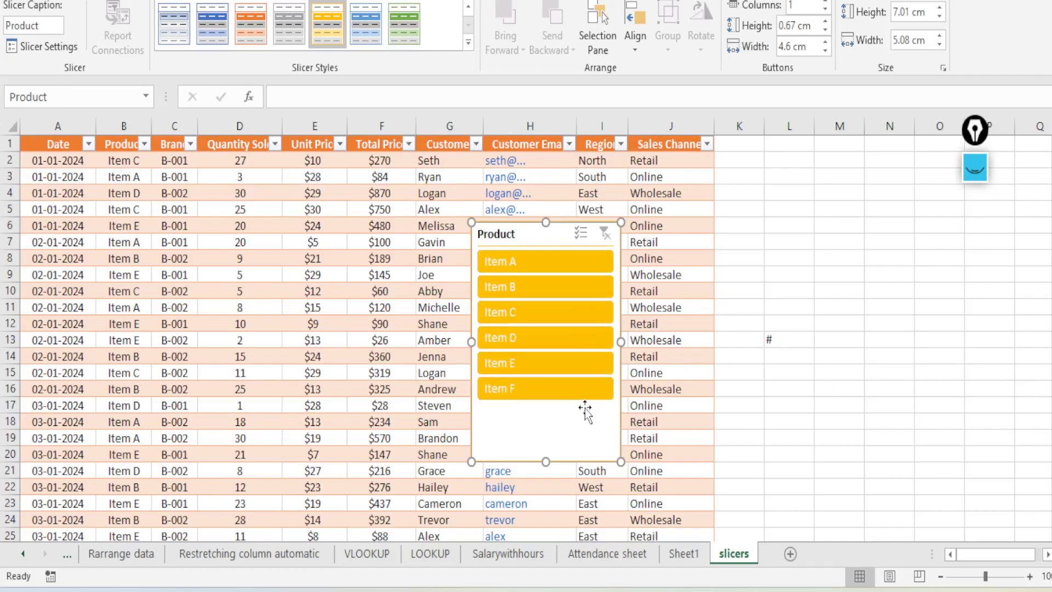
click(281, 301)
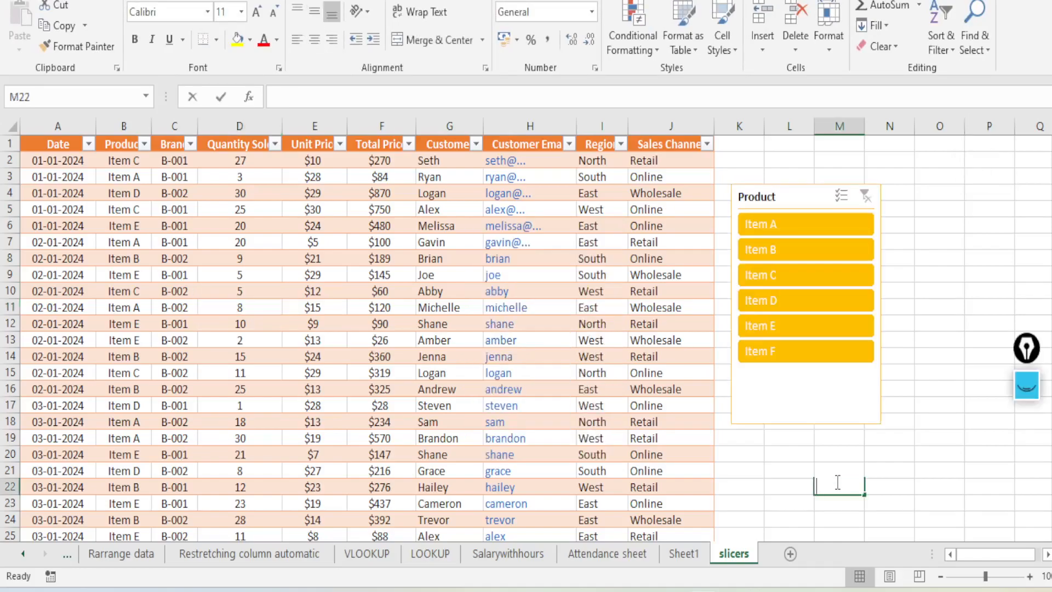
text(#)
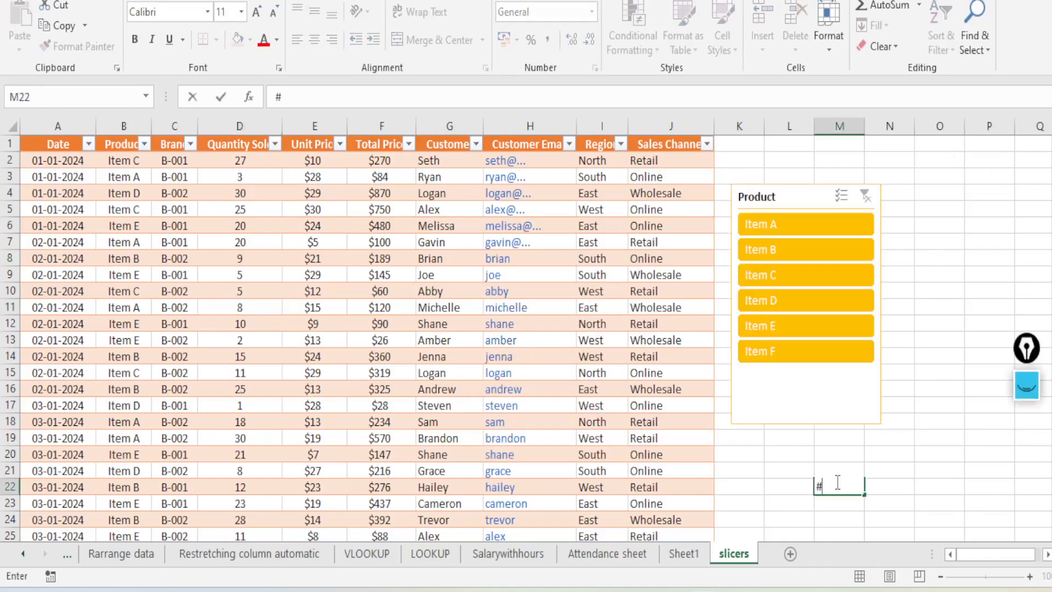
key(Escape)
click(903, 484)
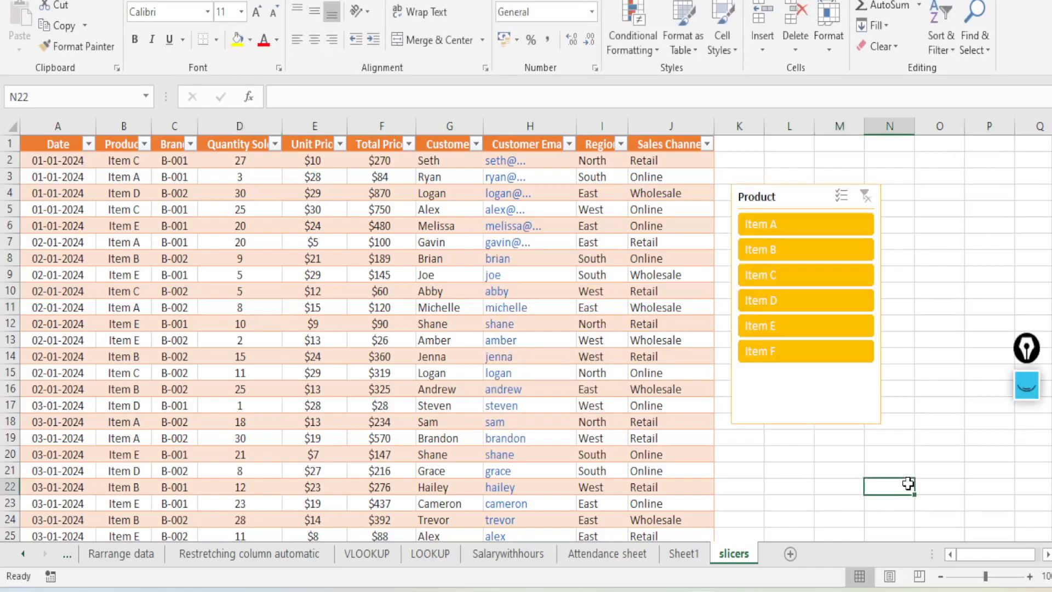
click(651, 406)
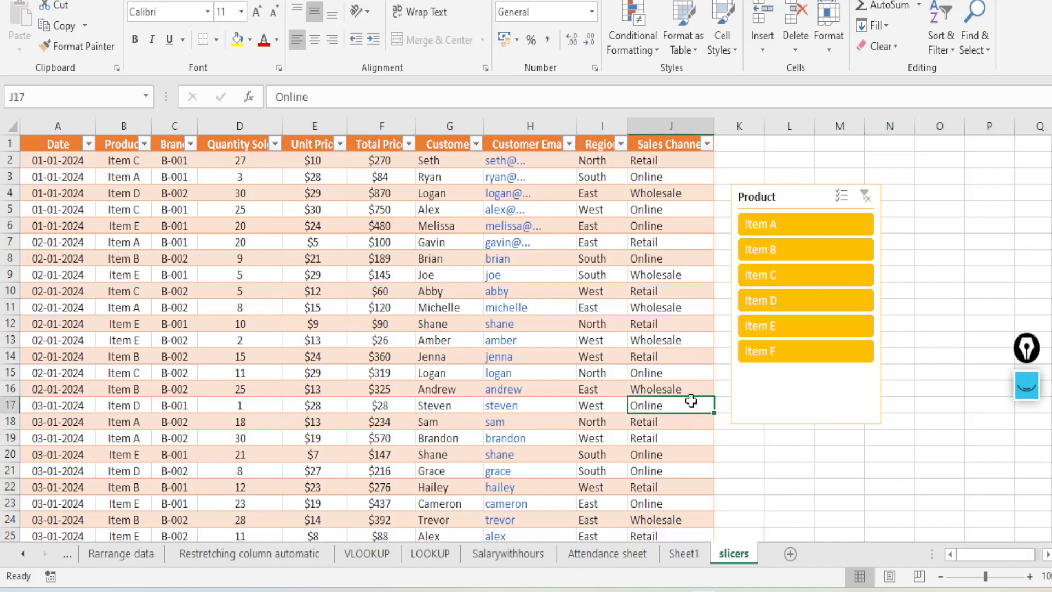
Try different column counts between 1 and 5 for the Product slicer's buttons and settle on 3 columns.
click(803, 373)
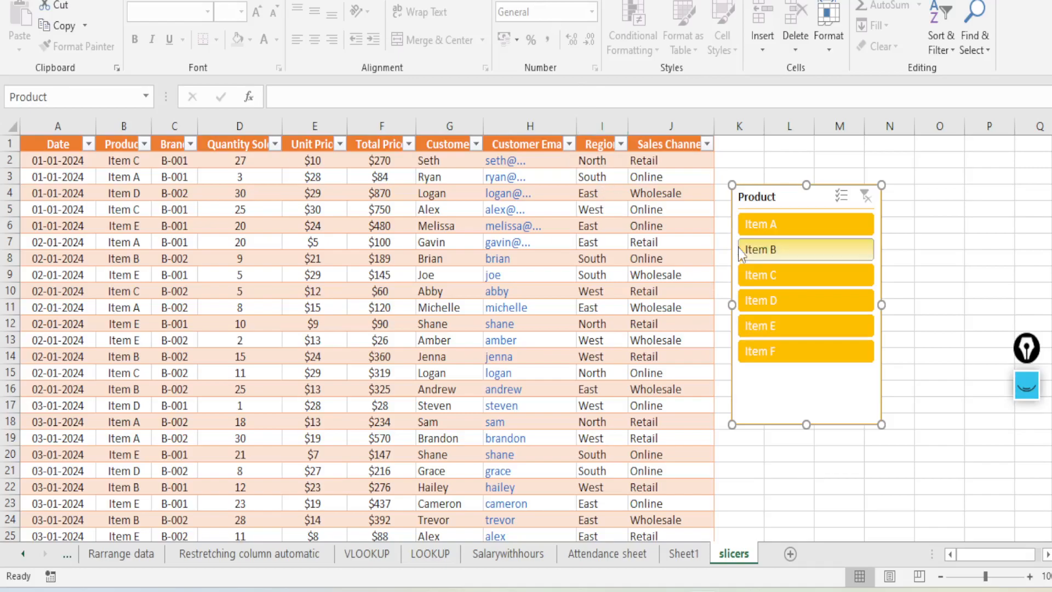
click(619, 1)
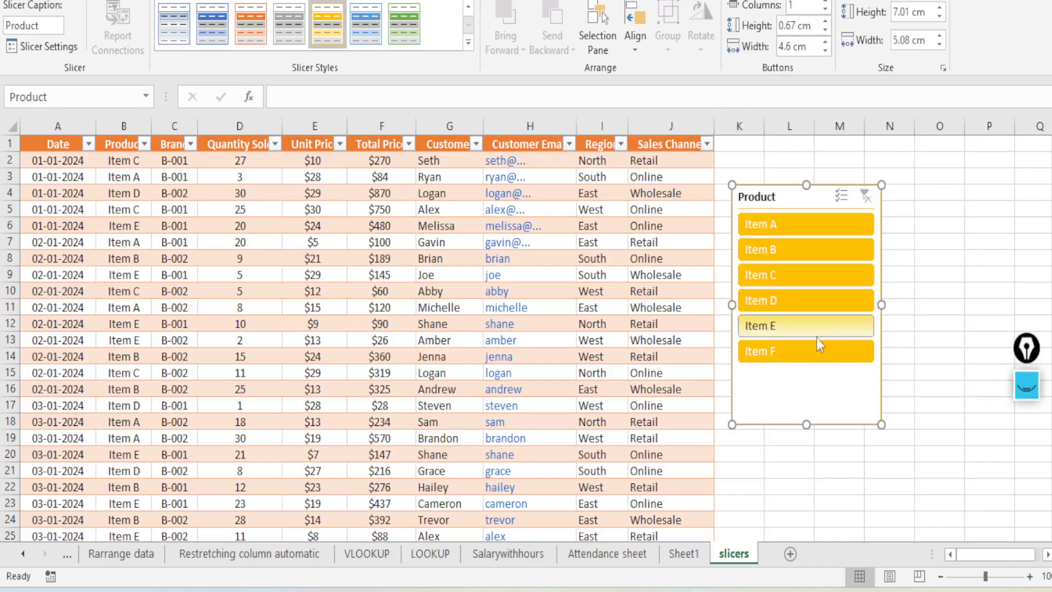
click(825, 5)
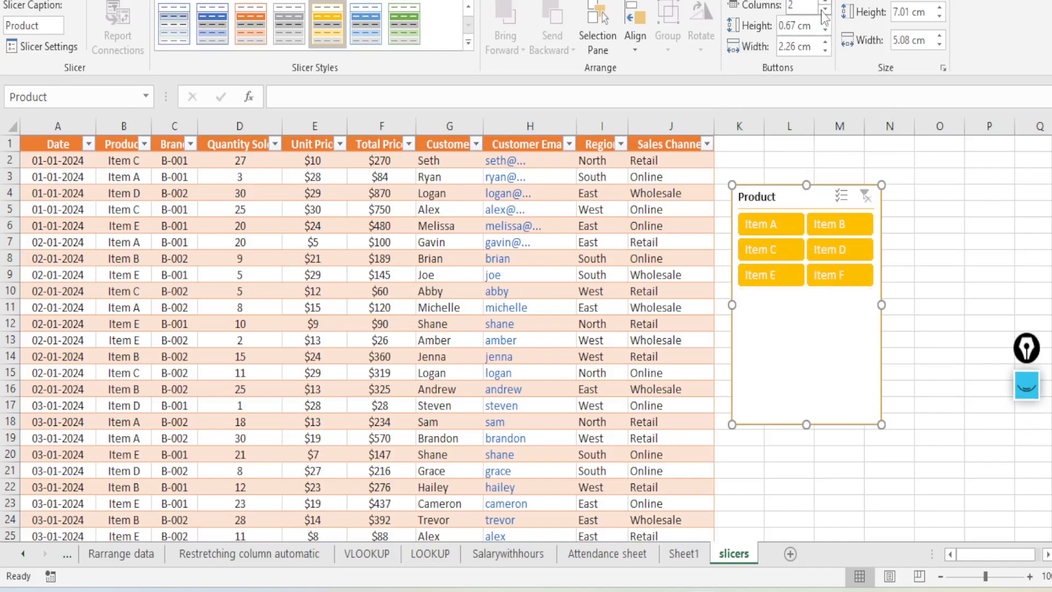
click(825, 9)
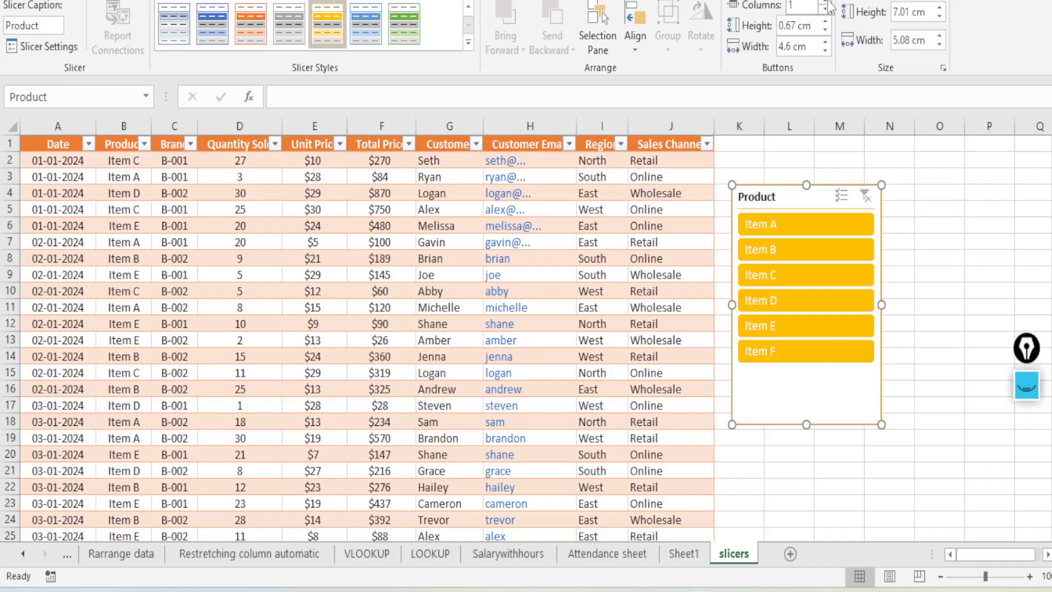
click(825, 3)
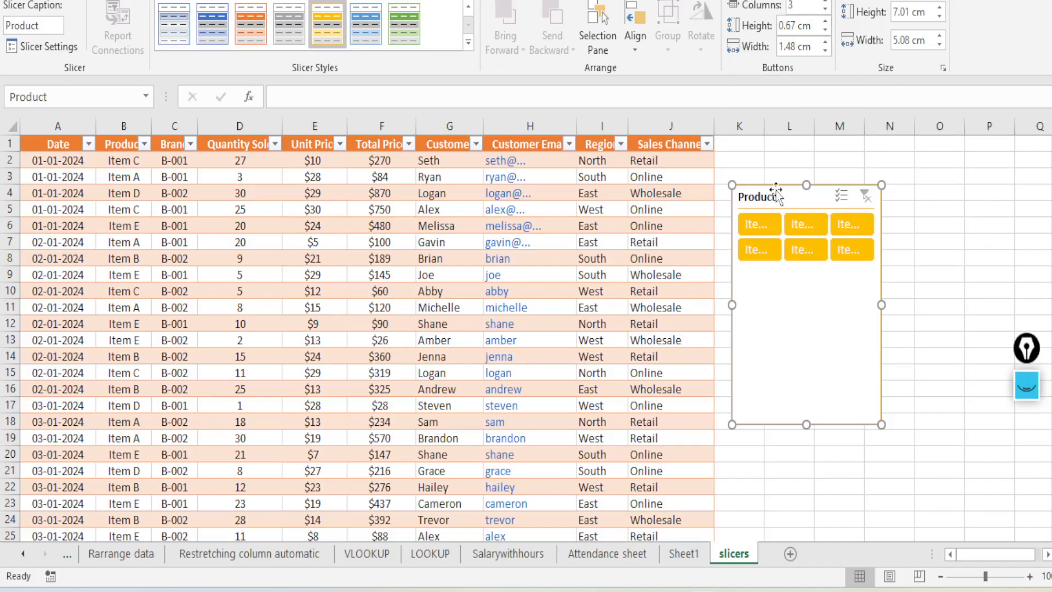
click(825, 3)
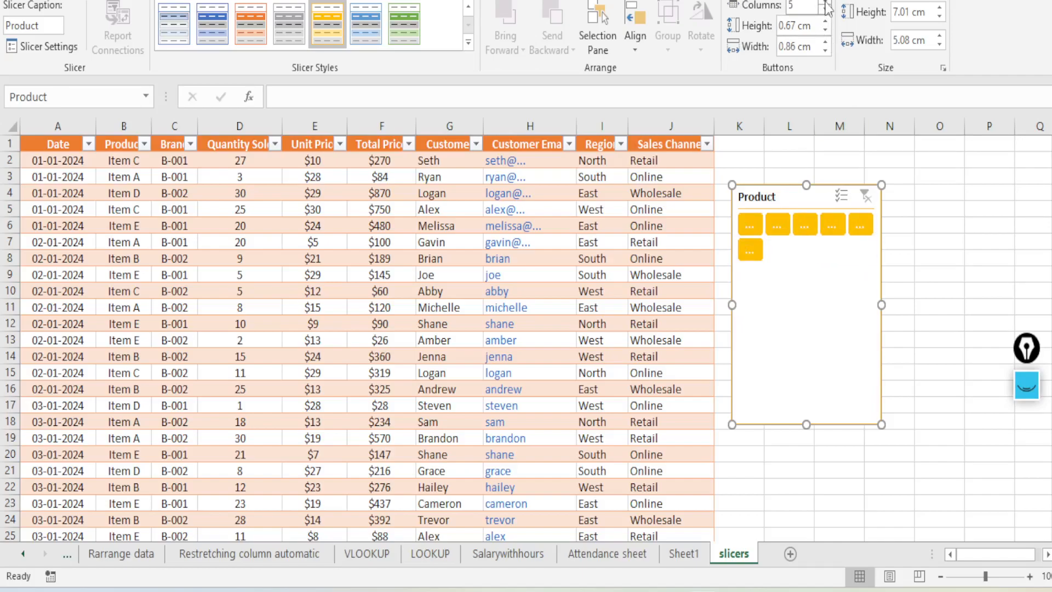
click(824, 13)
click(823, 13)
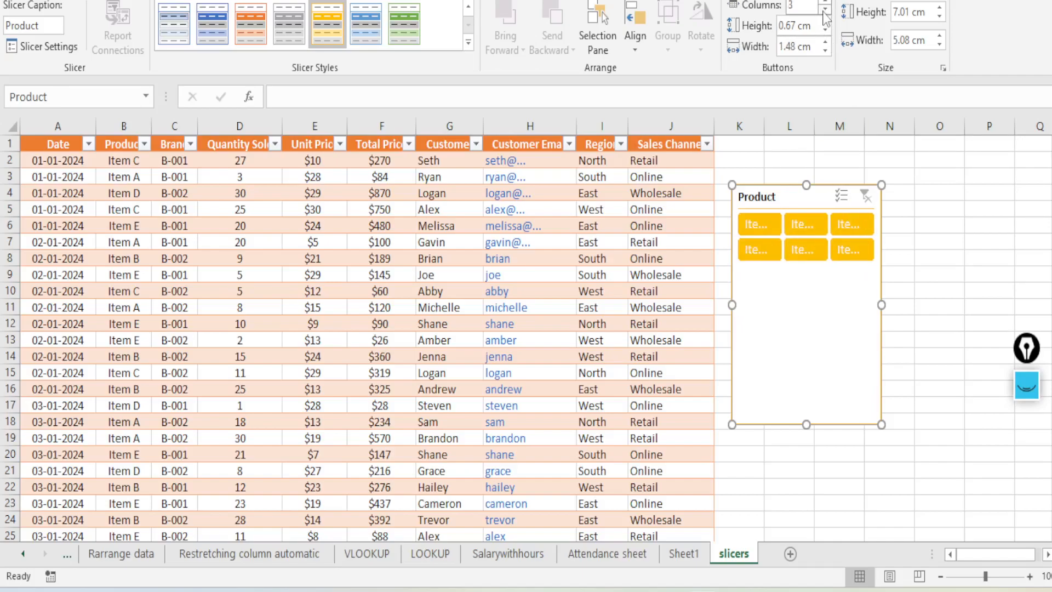
click(824, 13)
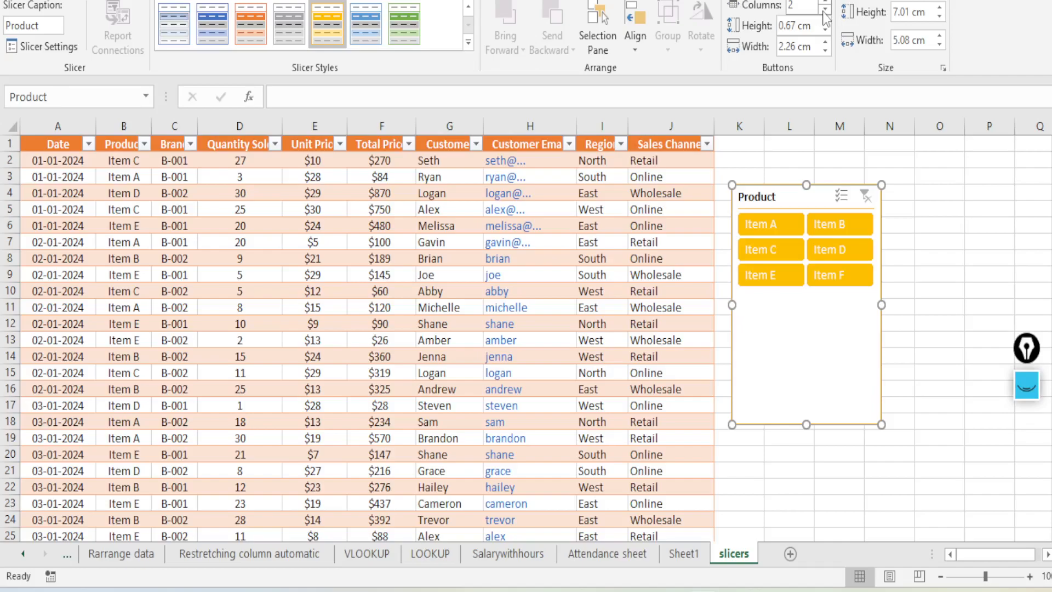
click(824, 3)
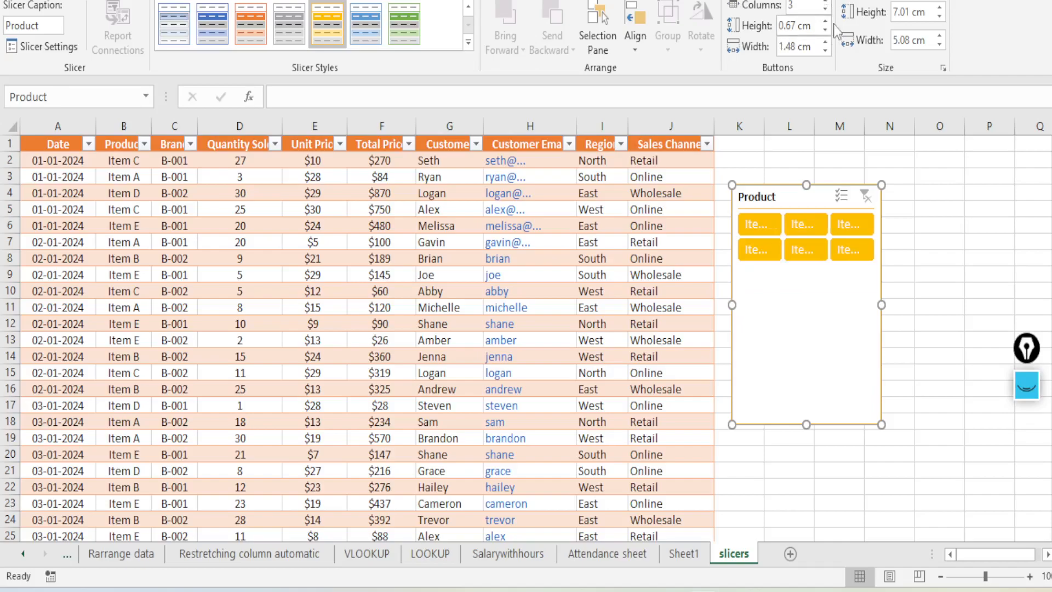
Try a taller button height of 0.9 cm in the Product slicer, and reduce it to 0.6 cm.
click(825, 24)
click(825, 24)
click(825, 24)
click(825, 24)
click(824, 34)
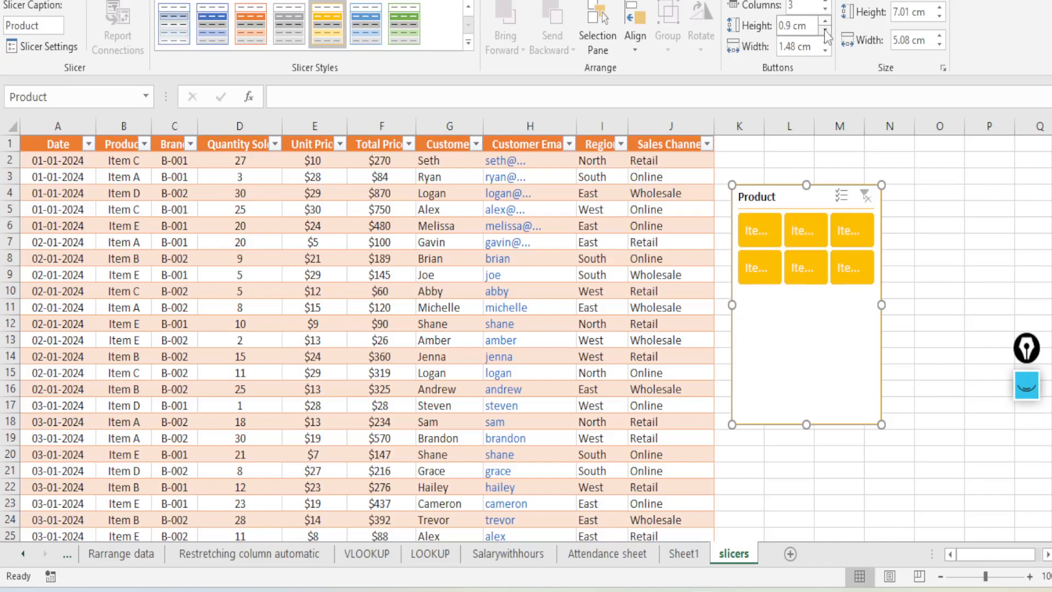
click(824, 34)
click(824, 34)
click(824, 34)
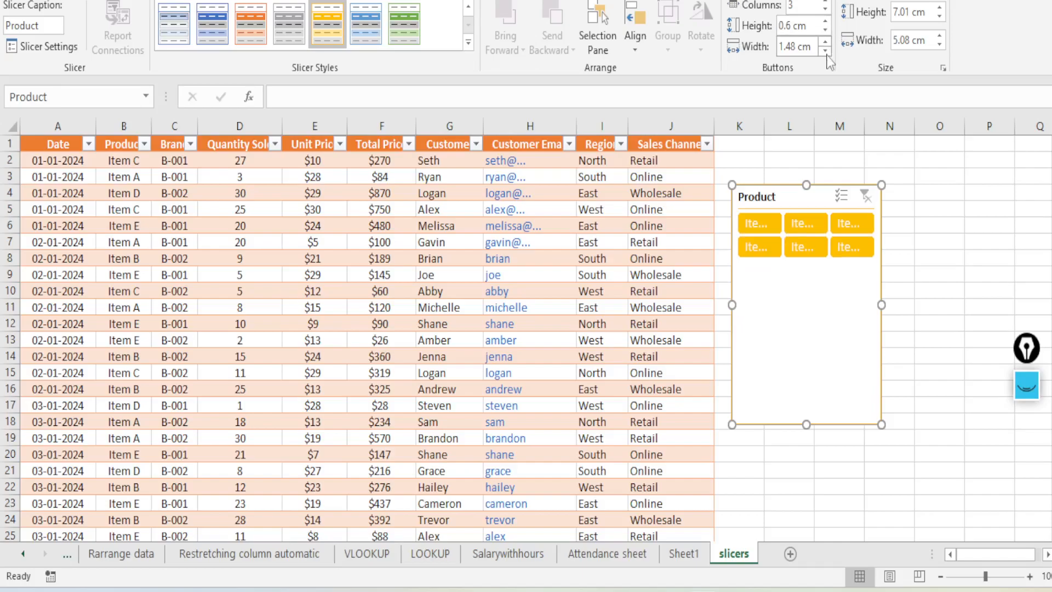
Set the Product slicer's button width to 1.7 cm.
click(826, 53)
click(825, 42)
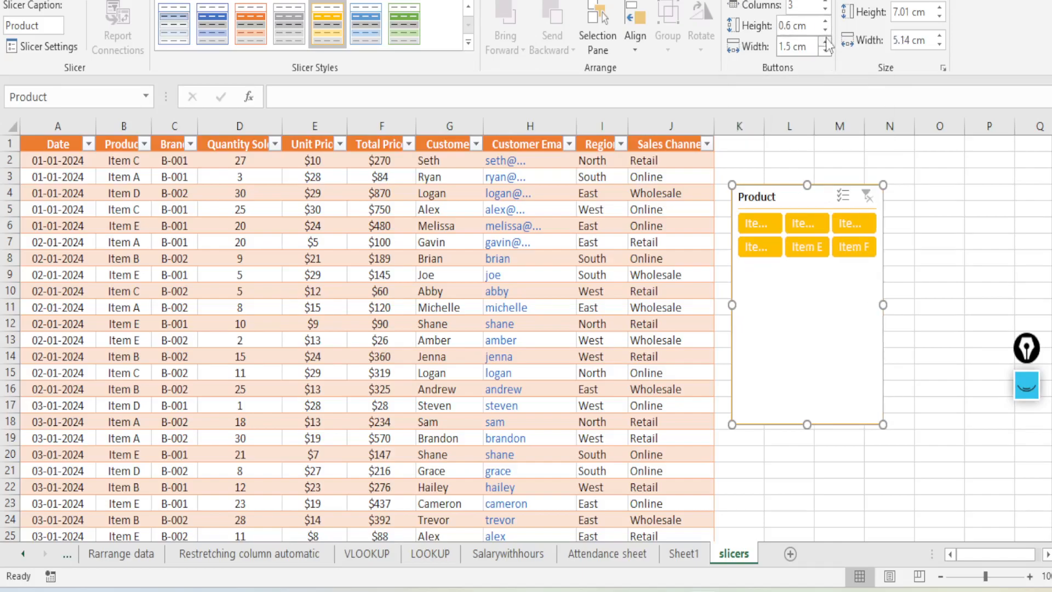
click(825, 43)
click(825, 42)
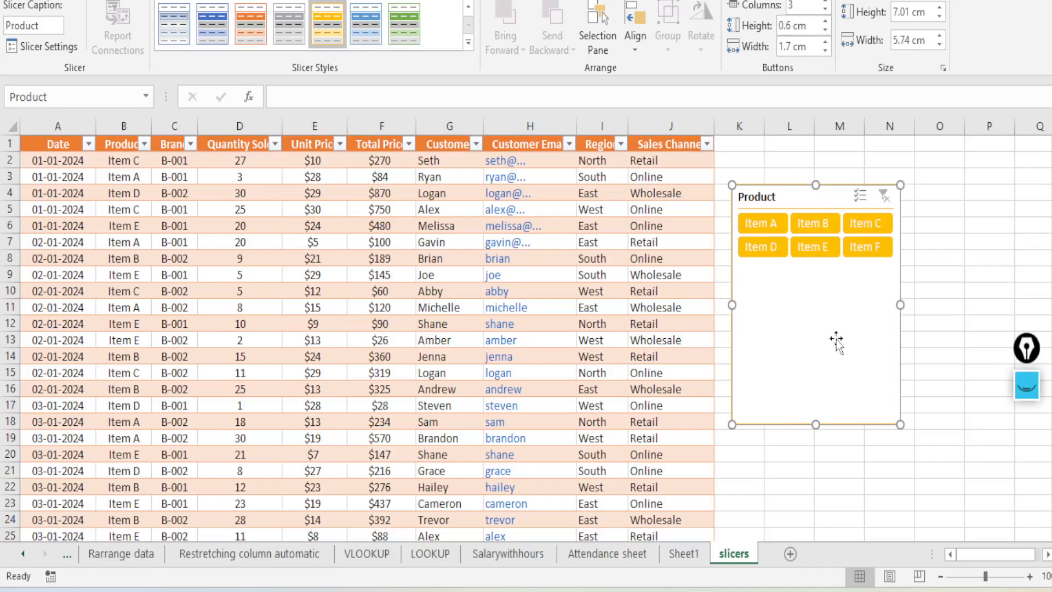
Shorten the Product slicer to about 2.7 cm high and place it beside the sales table's header, starting at column K.
drag(816, 424, 819, 278)
drag(799, 197, 785, 152)
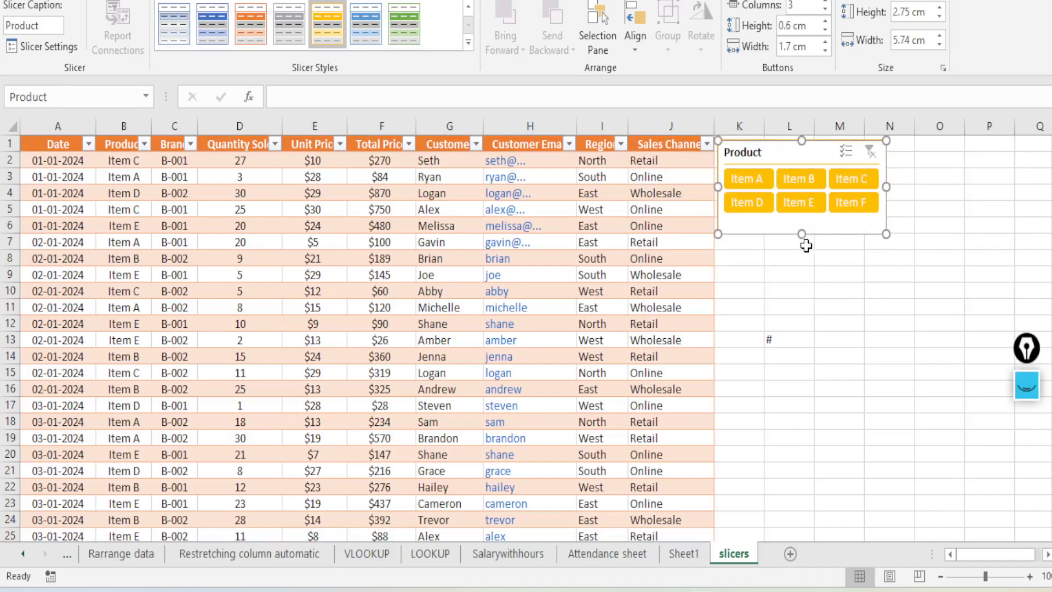
drag(802, 235, 801, 232)
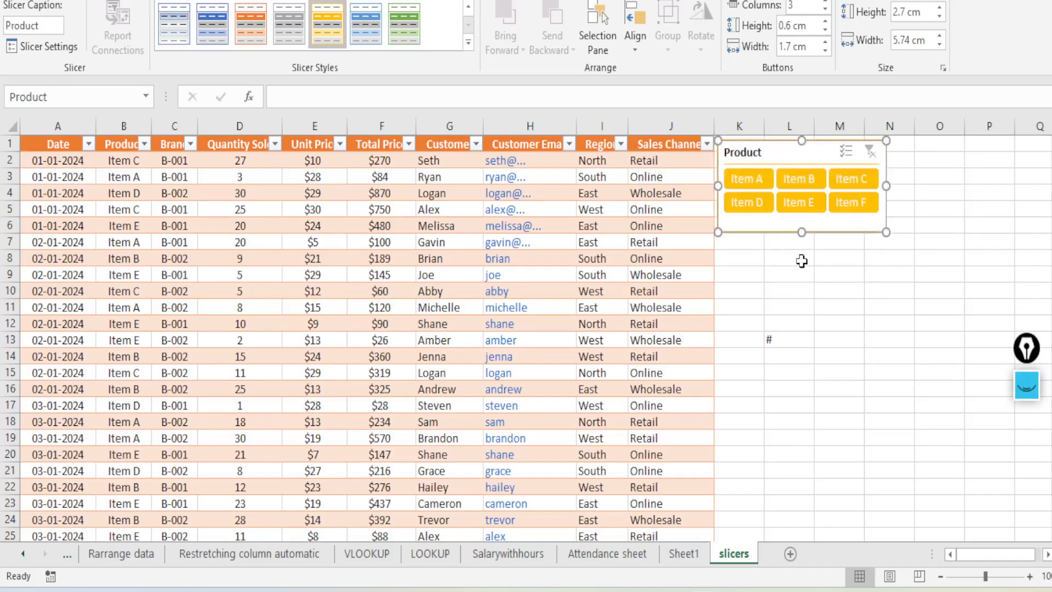
click(801, 279)
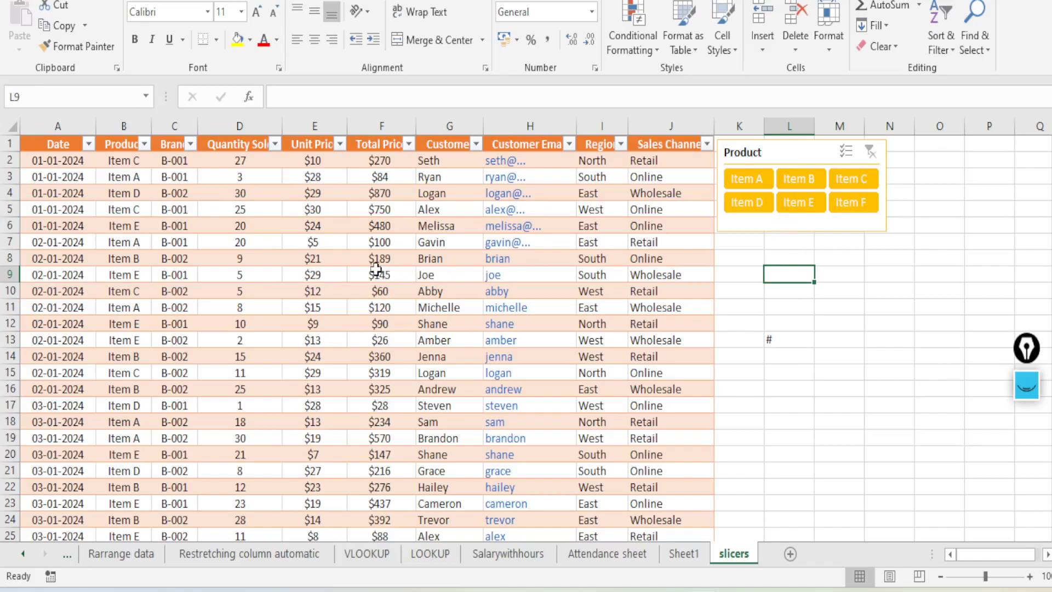
Insert slicers for the Brand, Region and Sales Channel fields of the sales table.
click(354, 262)
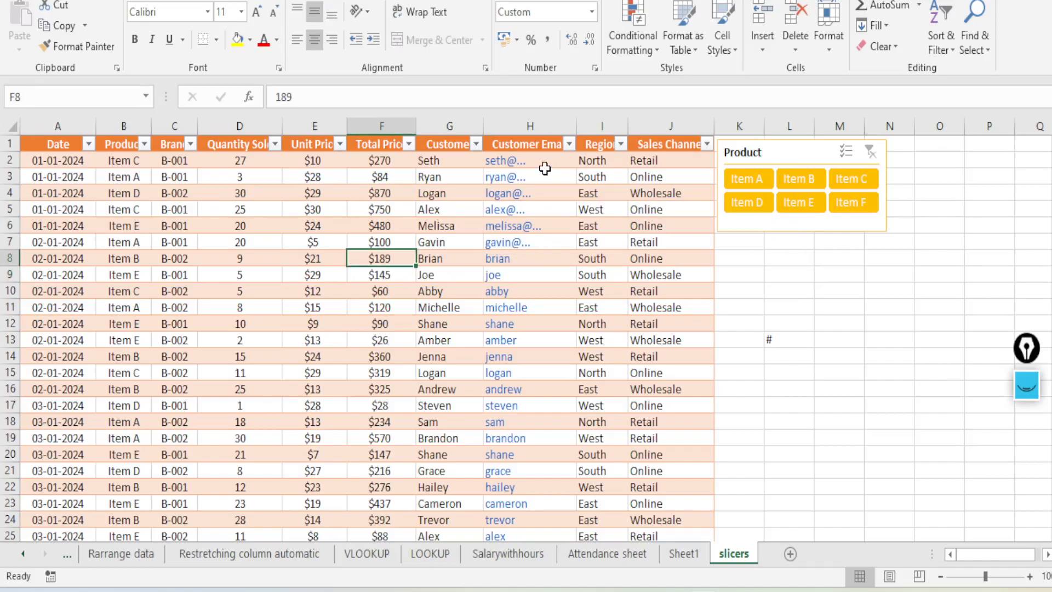
click(539, 1)
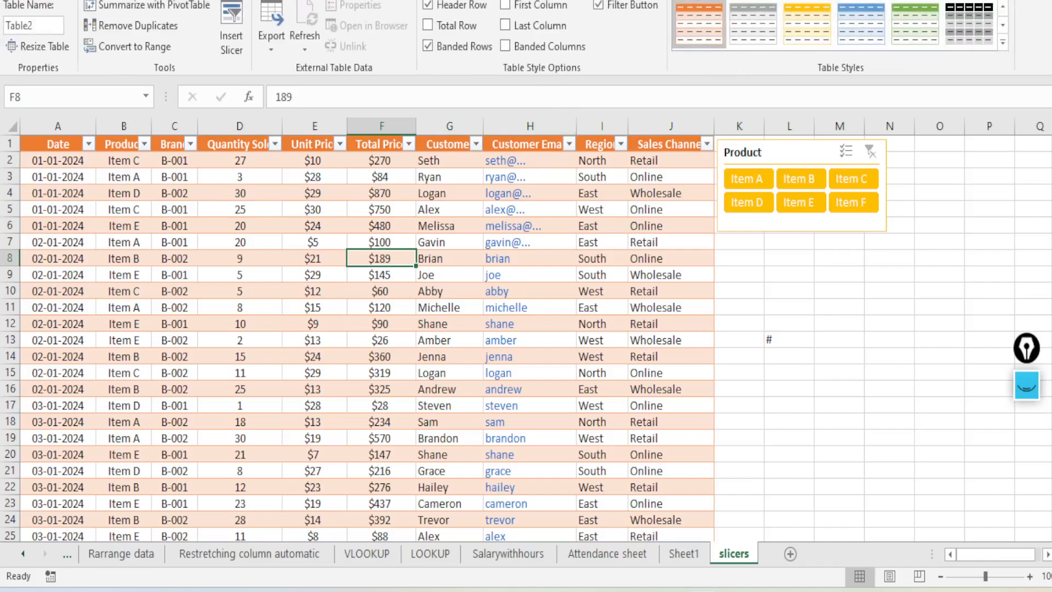
click(234, 47)
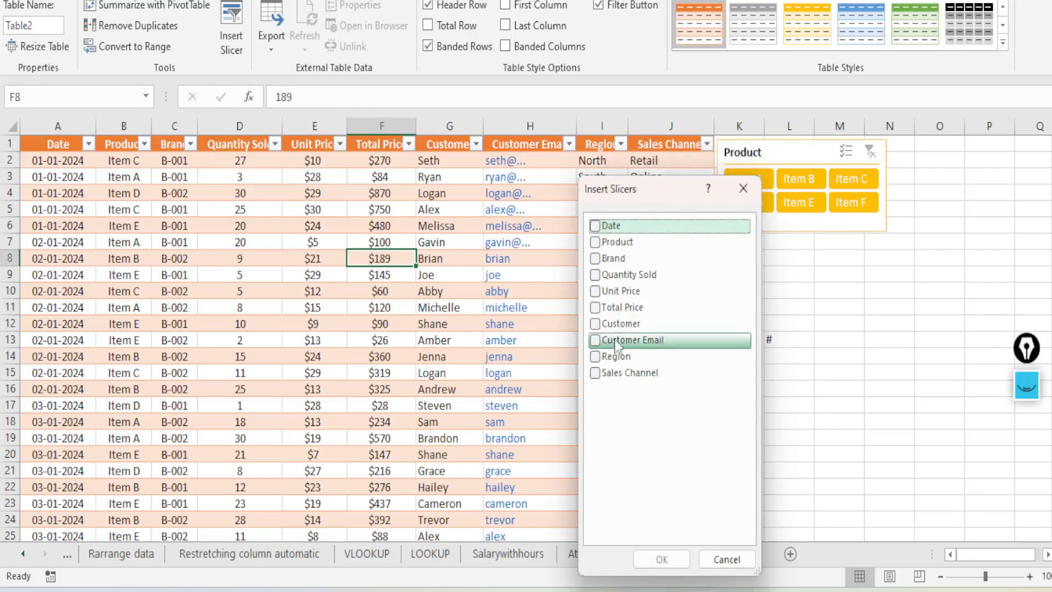
click(595, 265)
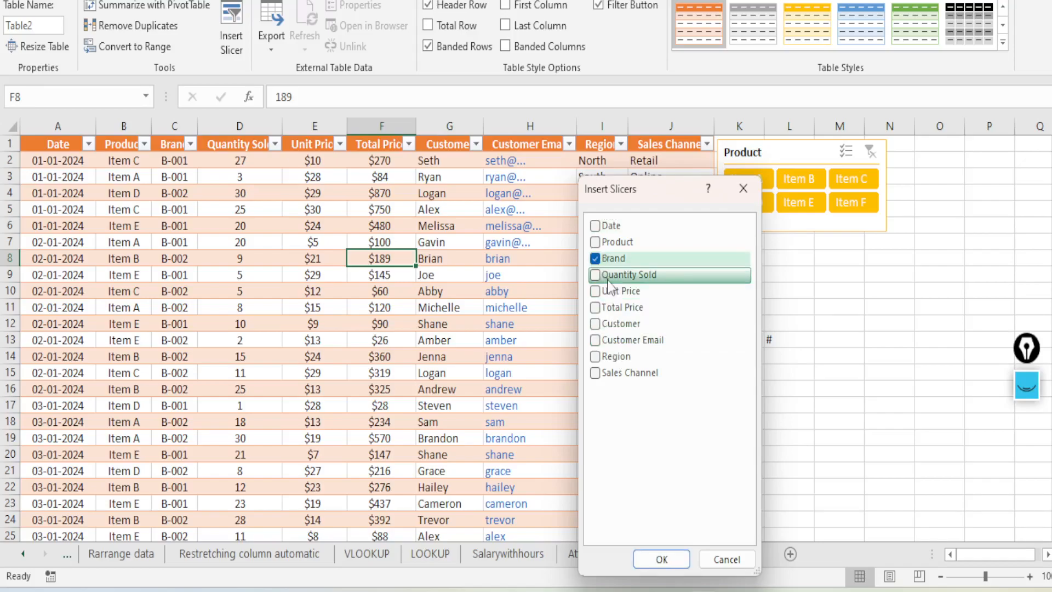
click(596, 357)
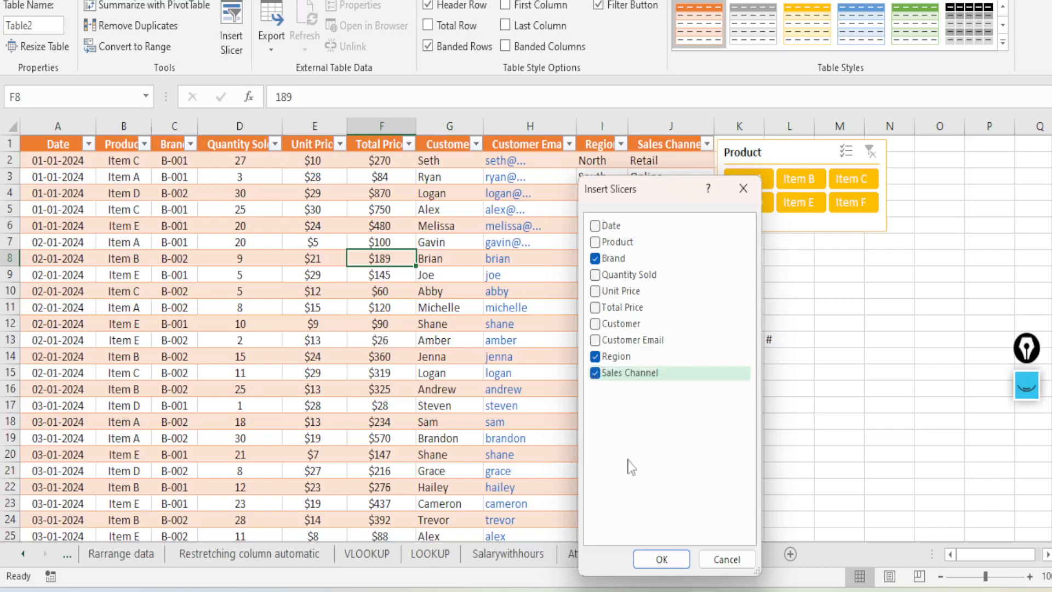
click(662, 558)
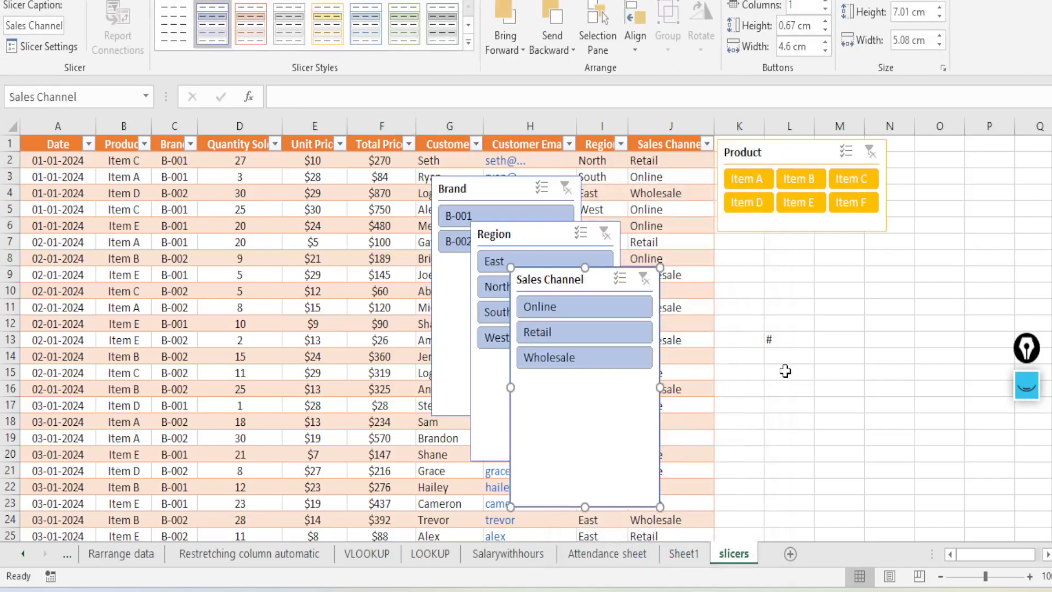
Select the Brand, Region and Sales Channel slicers together and move them off the table into the empty area below the Product slicer.
click(500, 192)
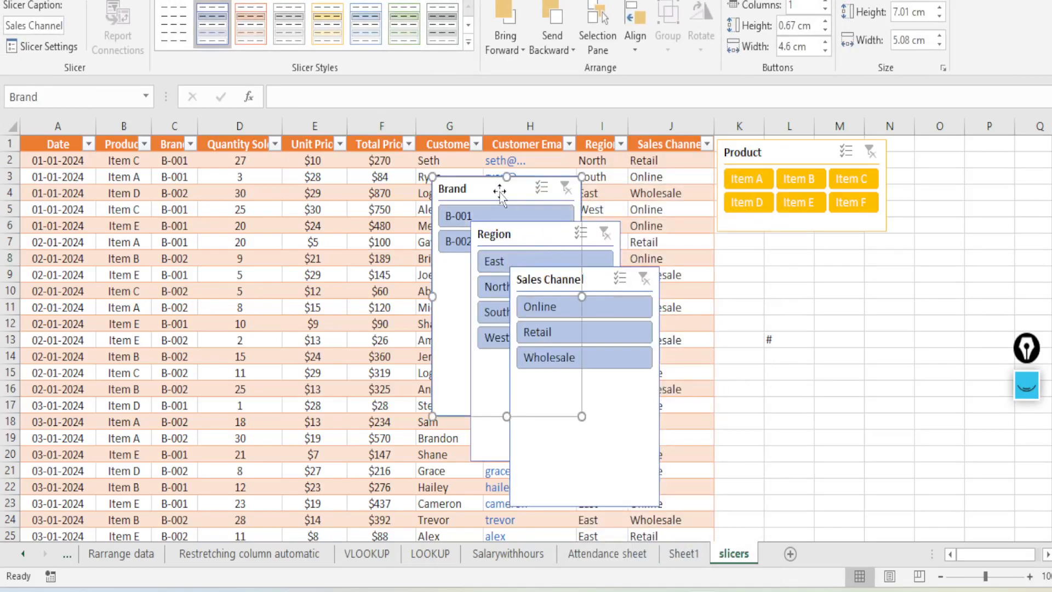
ctrl+click(523, 236)
ctrl+click(572, 280)
drag(535, 235, 826, 299)
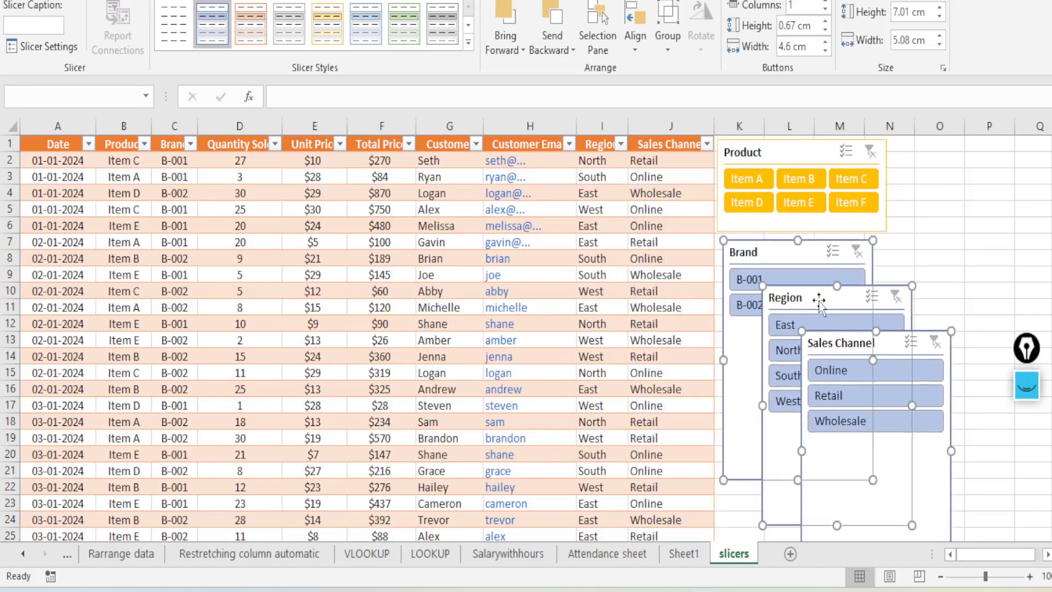
click(1047, 554)
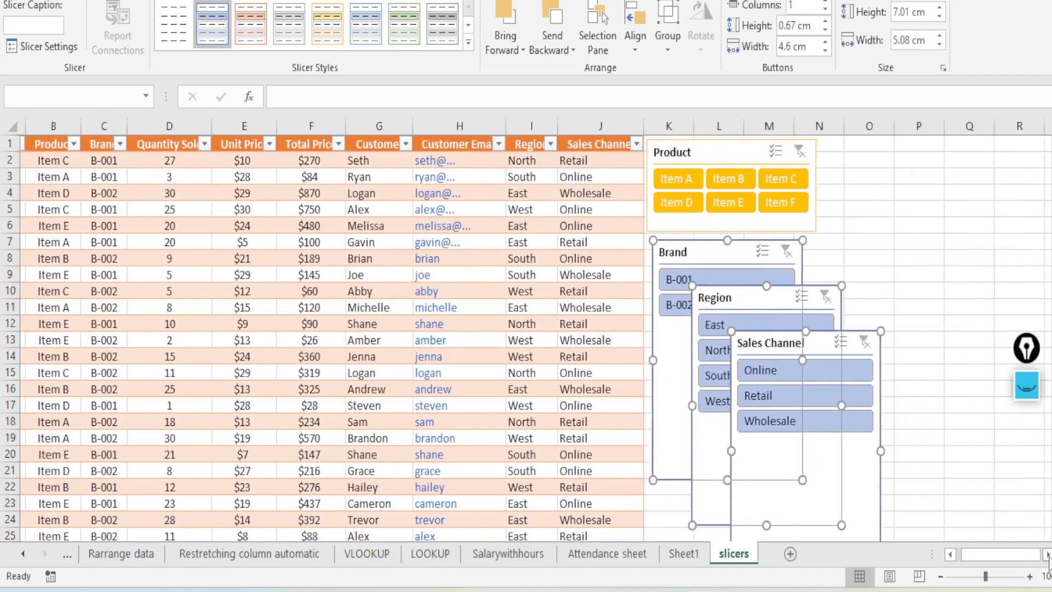
click(1047, 554)
click(1046, 554)
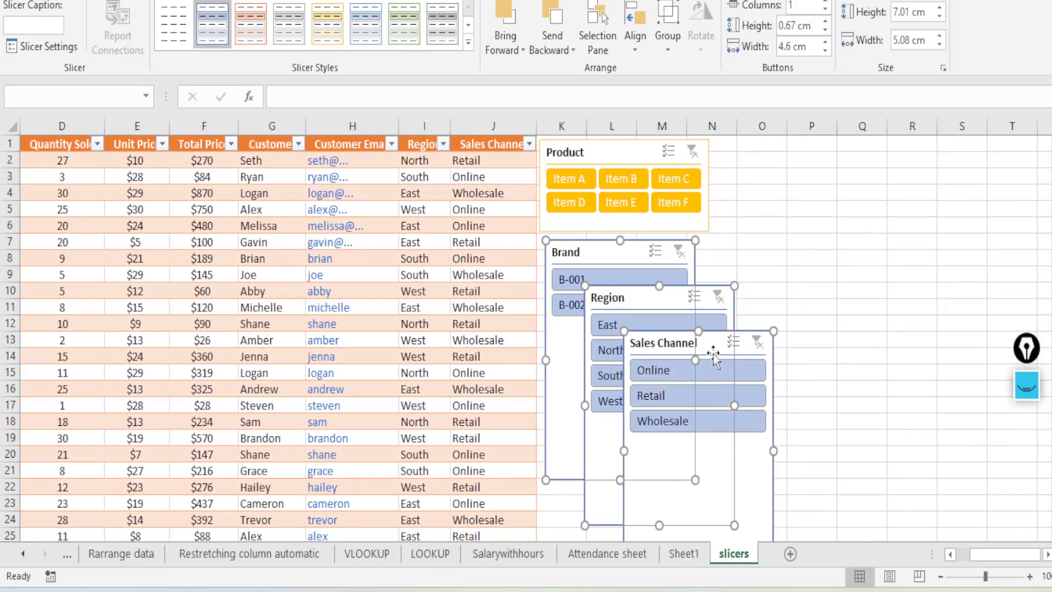
drag(707, 345, 801, 340)
click(933, 271)
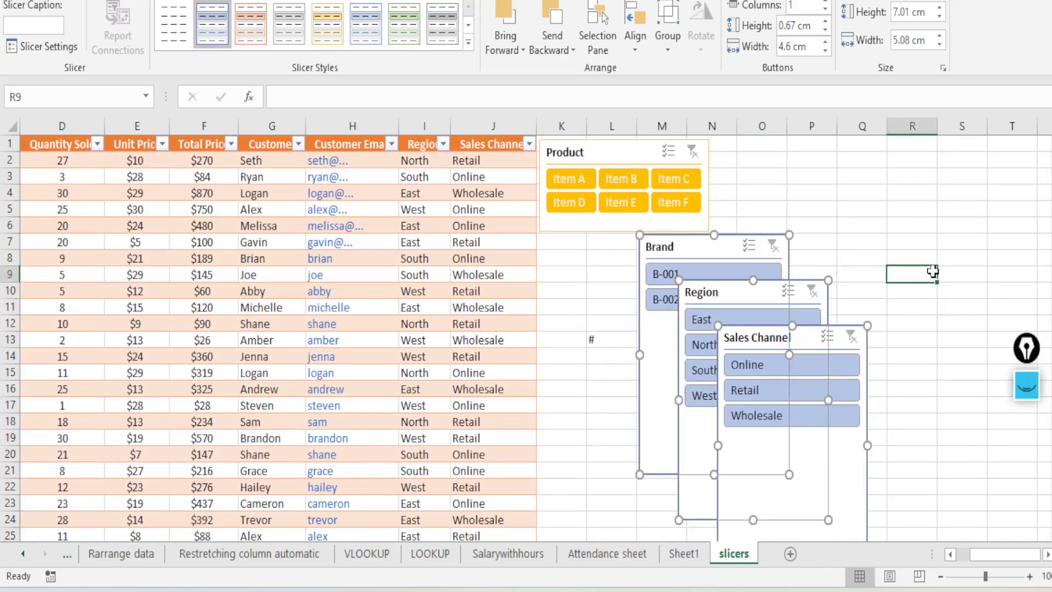
Separate the stacked slicers, placing Brand under Product, Region beside Product, and Sales Channel below Region.
drag(701, 251, 603, 255)
drag(730, 291, 770, 149)
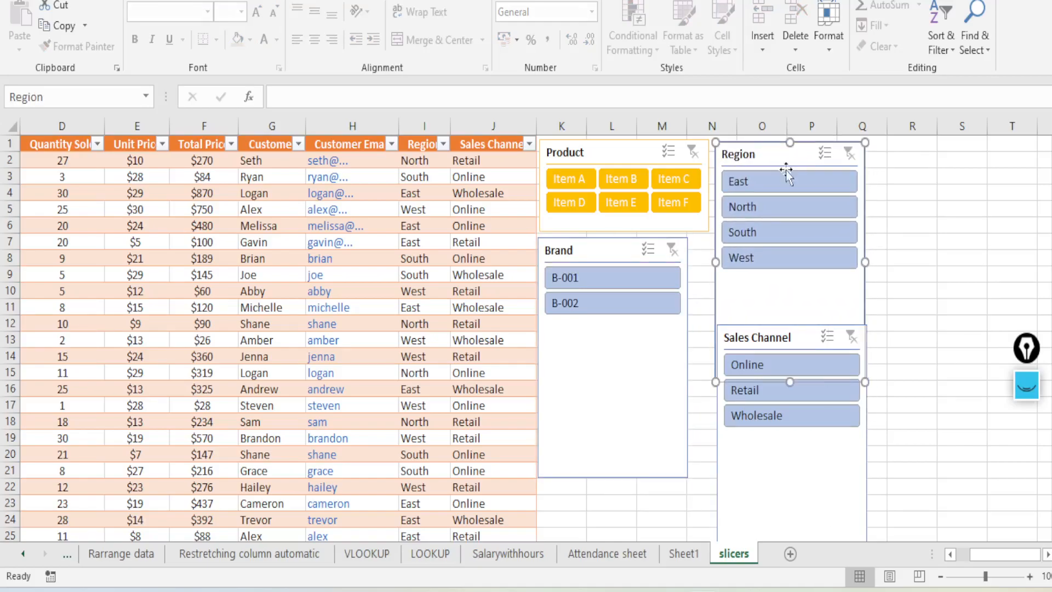
drag(781, 345, 775, 429)
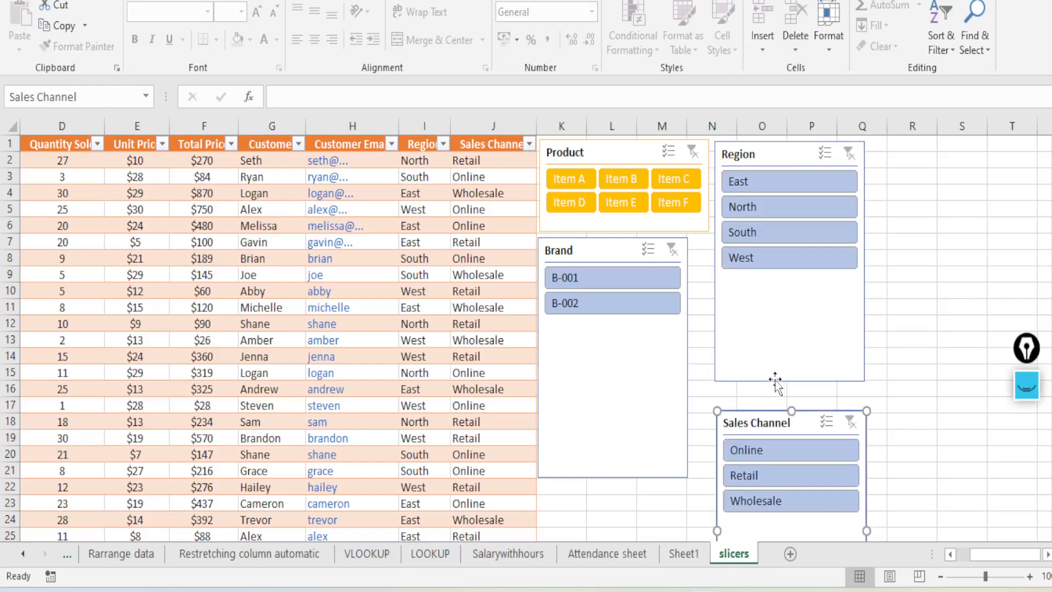
click(931, 325)
Shorten the Region slicer to about 4.1 cm, Sales Channel to about 3.8 cm and Brand to fit its buttons, closing the gap below Region.
click(814, 363)
drag(790, 382, 805, 282)
drag(780, 415, 778, 317)
click(775, 299)
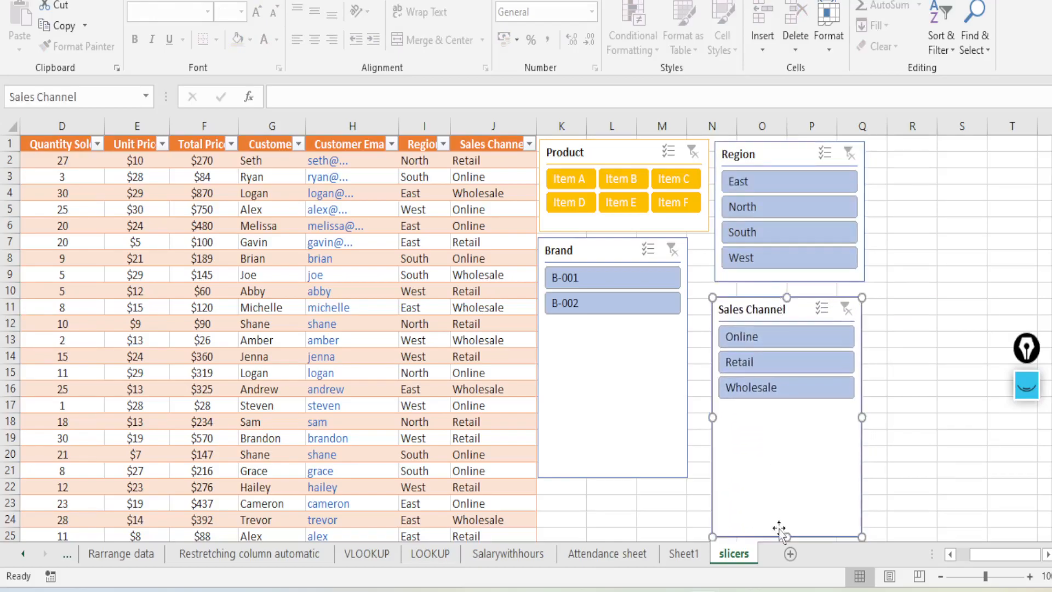
drag(787, 537, 787, 425)
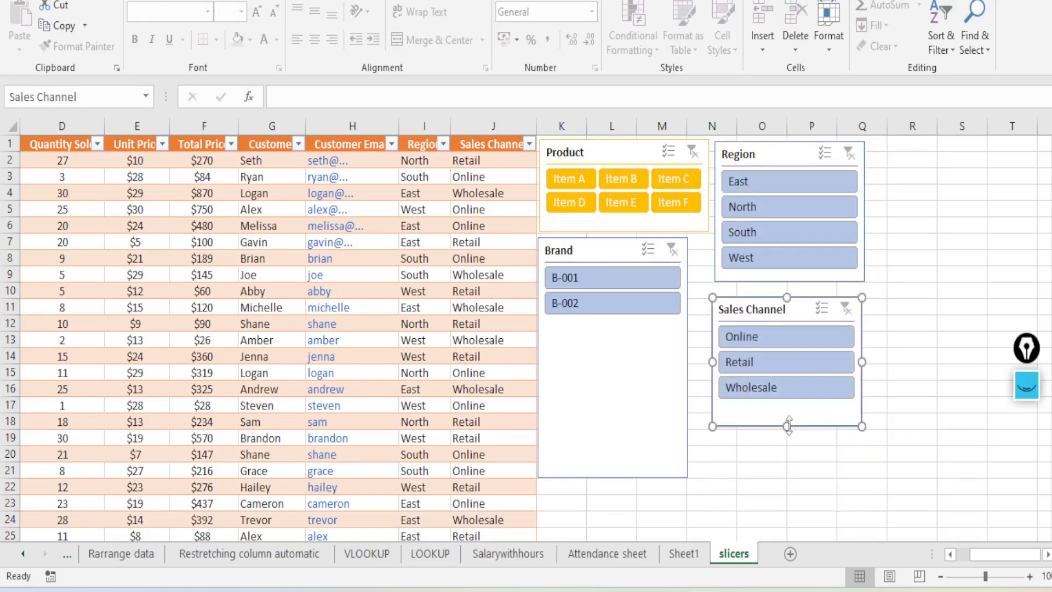
click(630, 431)
drag(613, 478, 624, 333)
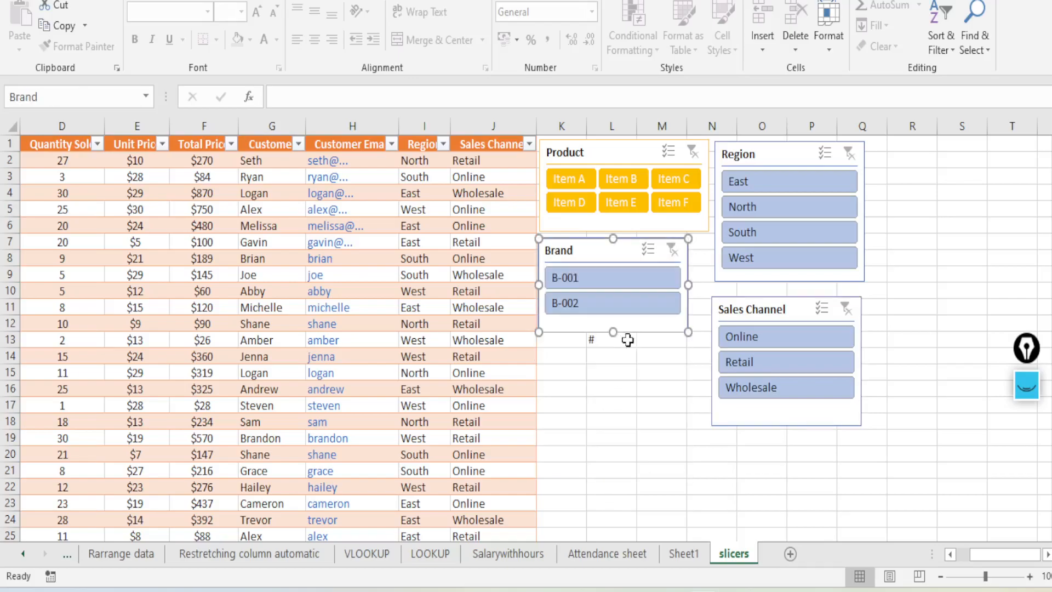
click(634, 408)
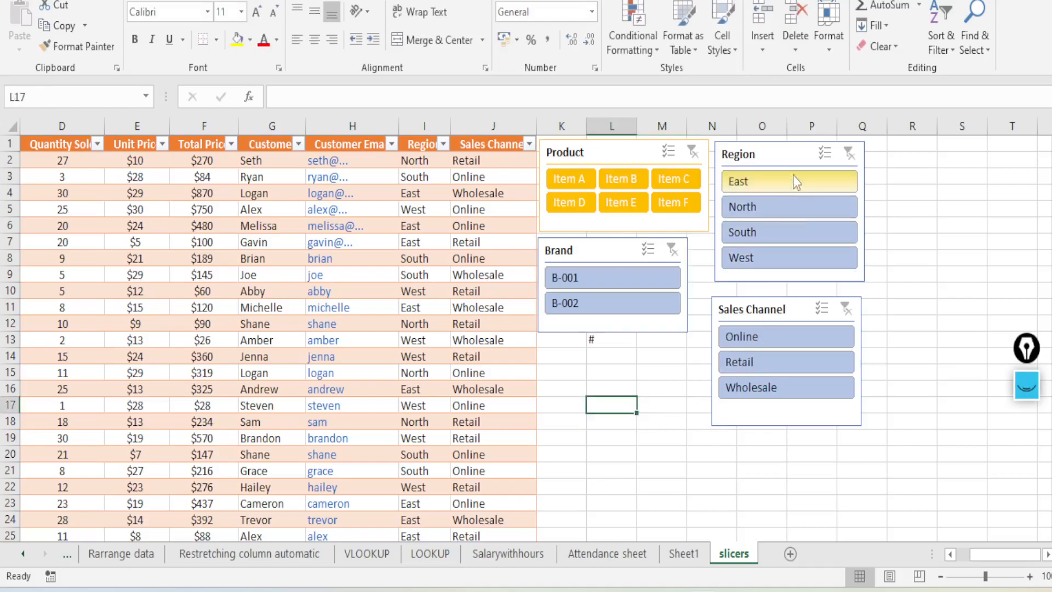
Arrange the Region slicer's buttons in 4 columns.
click(830, 274)
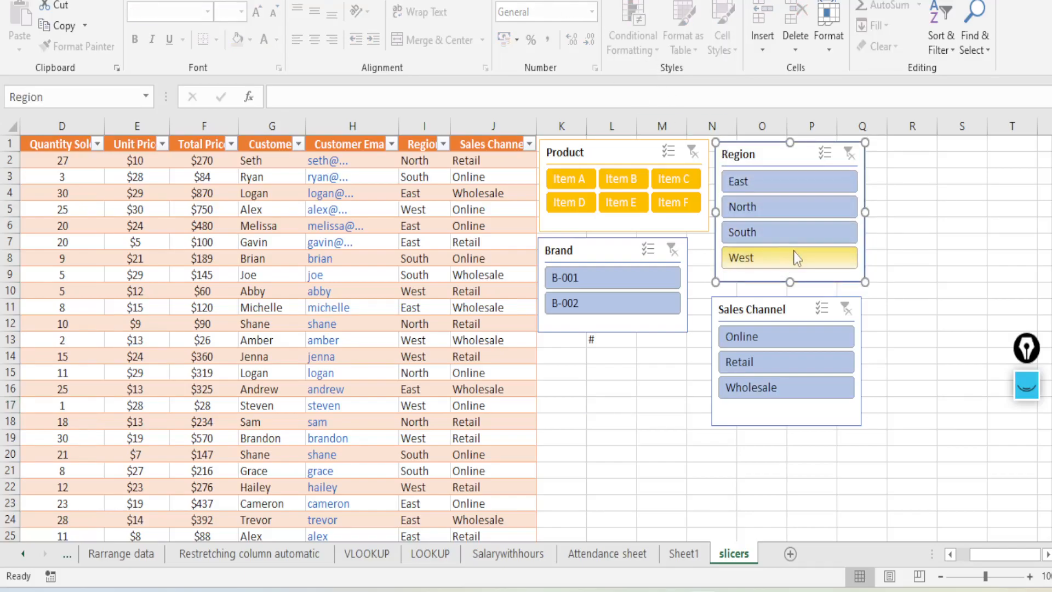
click(600, 1)
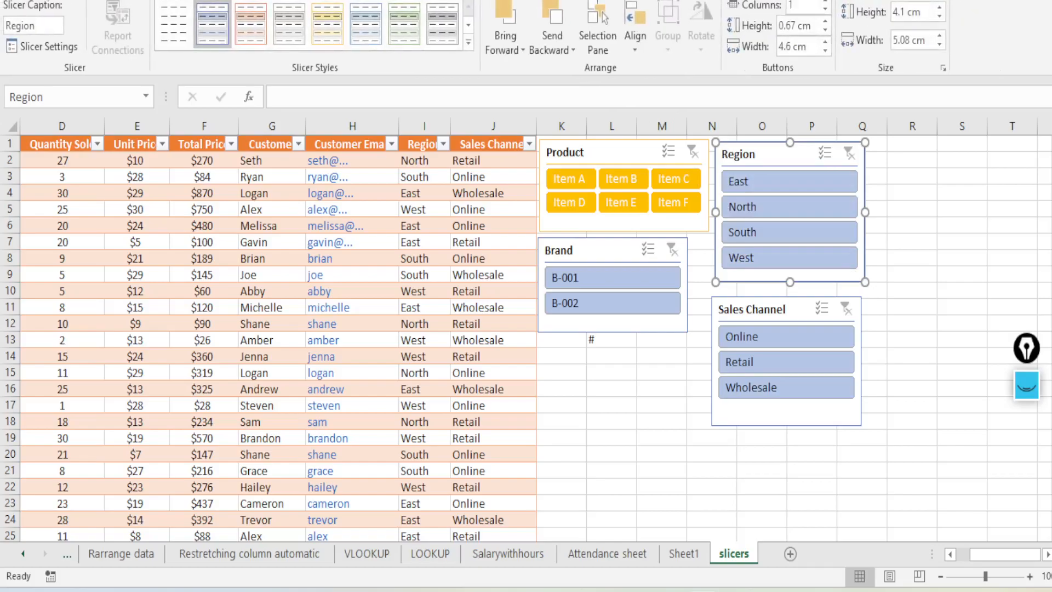
click(825, 4)
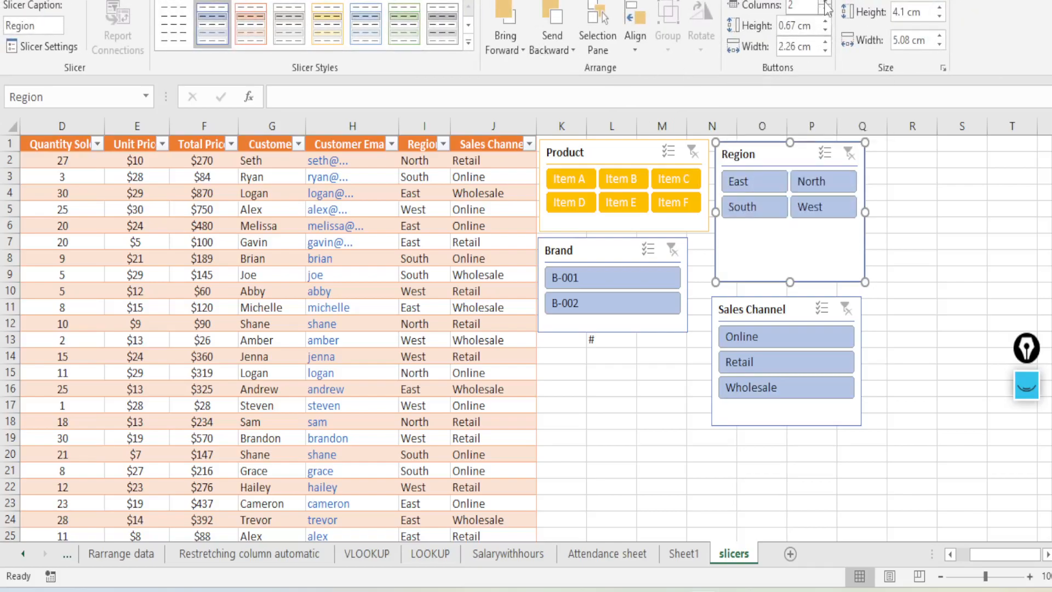
click(825, 4)
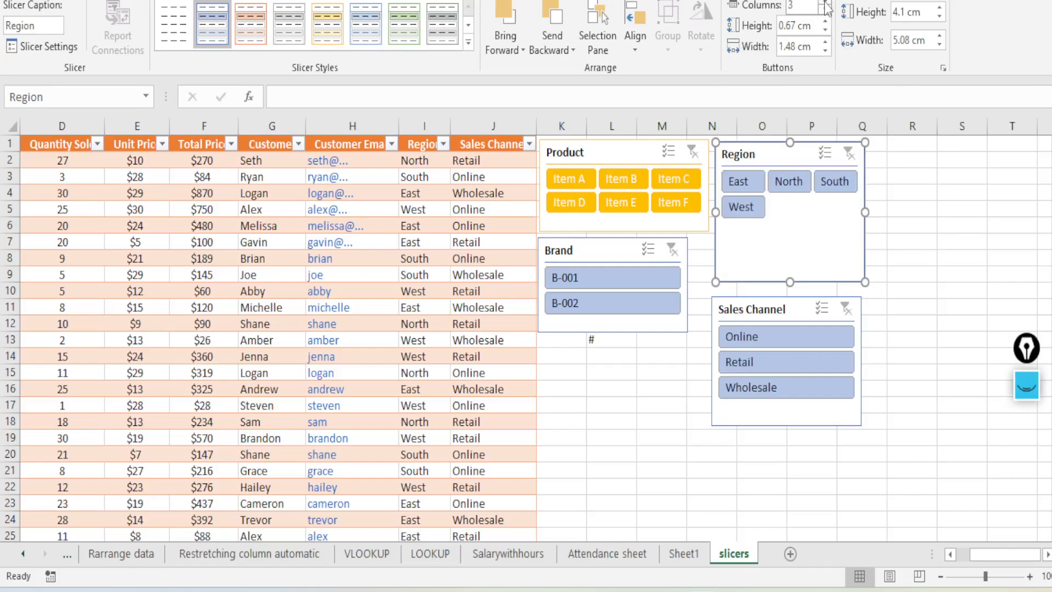
click(825, 4)
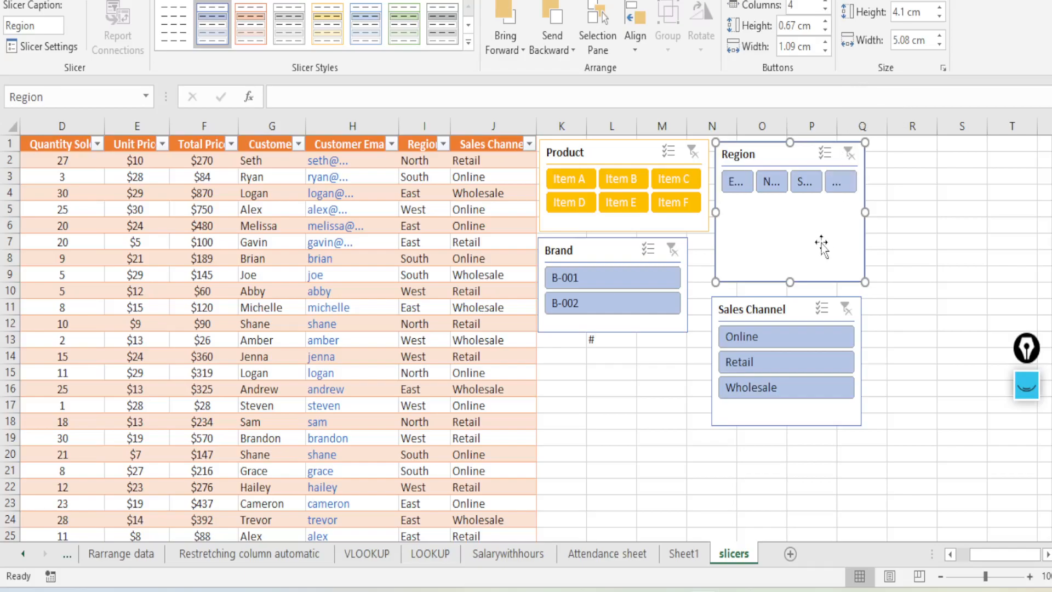
Set the Region slicer's button width to 1.5 cm and shorten the slicer to about 1.9 cm high.
click(826, 43)
click(826, 43)
click(825, 42)
click(825, 43)
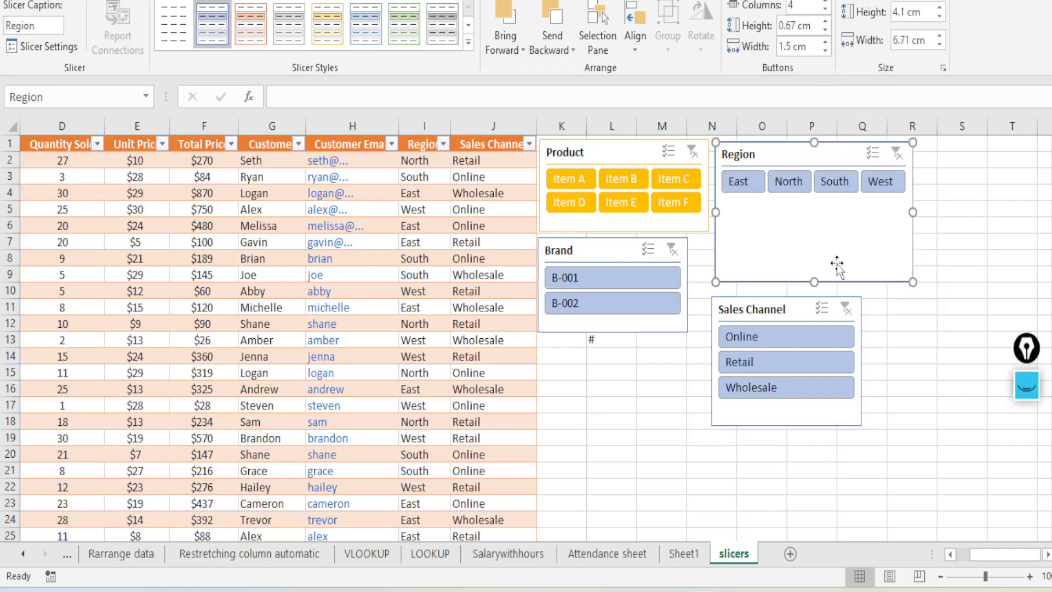
drag(814, 282, 817, 208)
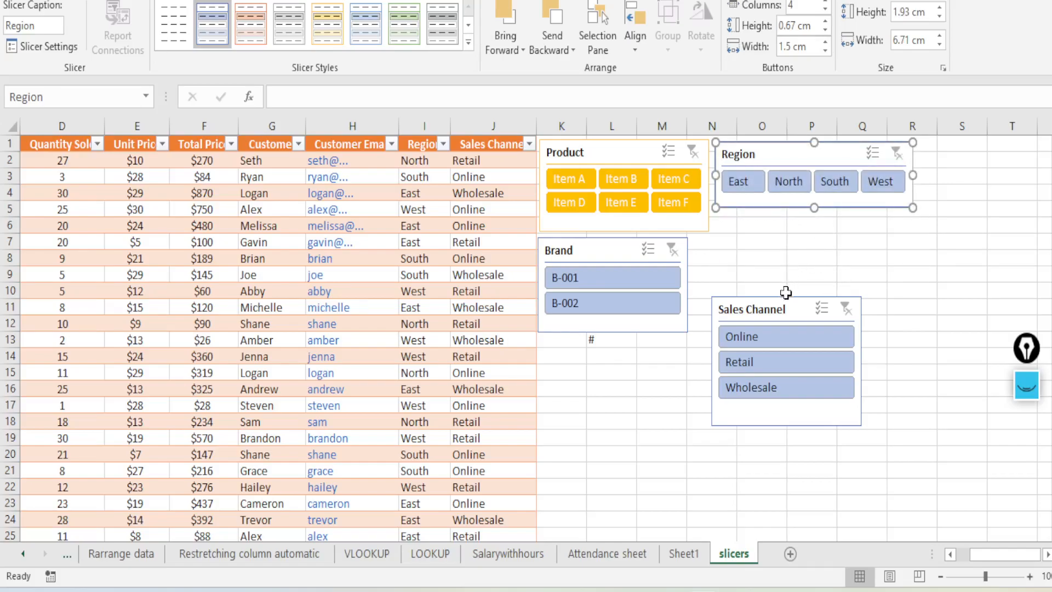
Move the Sales Channel slicer up directly beneath the Region slicer, aligned with its left edge.
drag(778, 310, 795, 225)
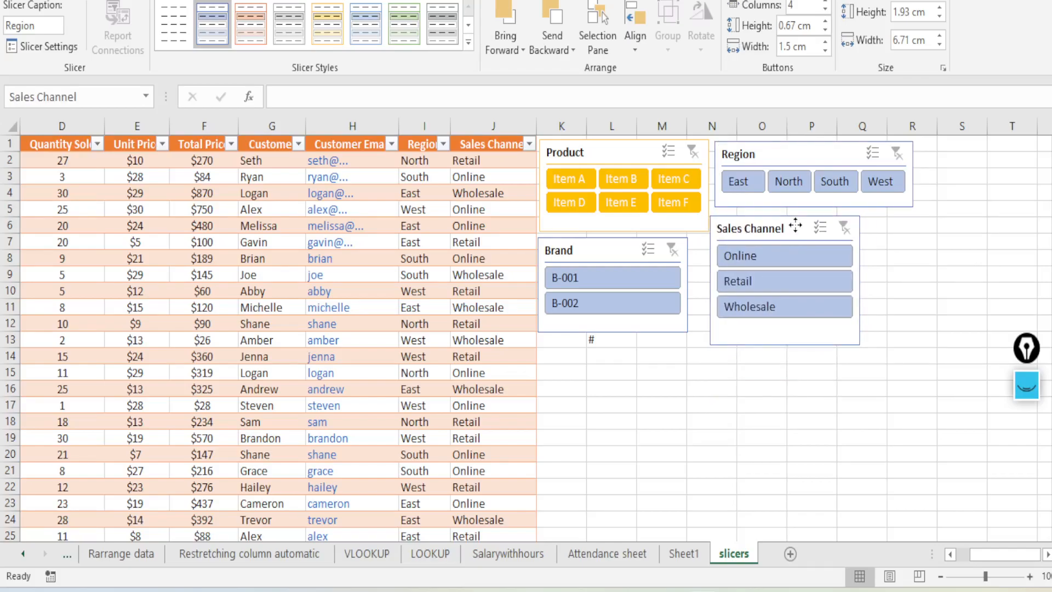
drag(795, 226, 802, 228)
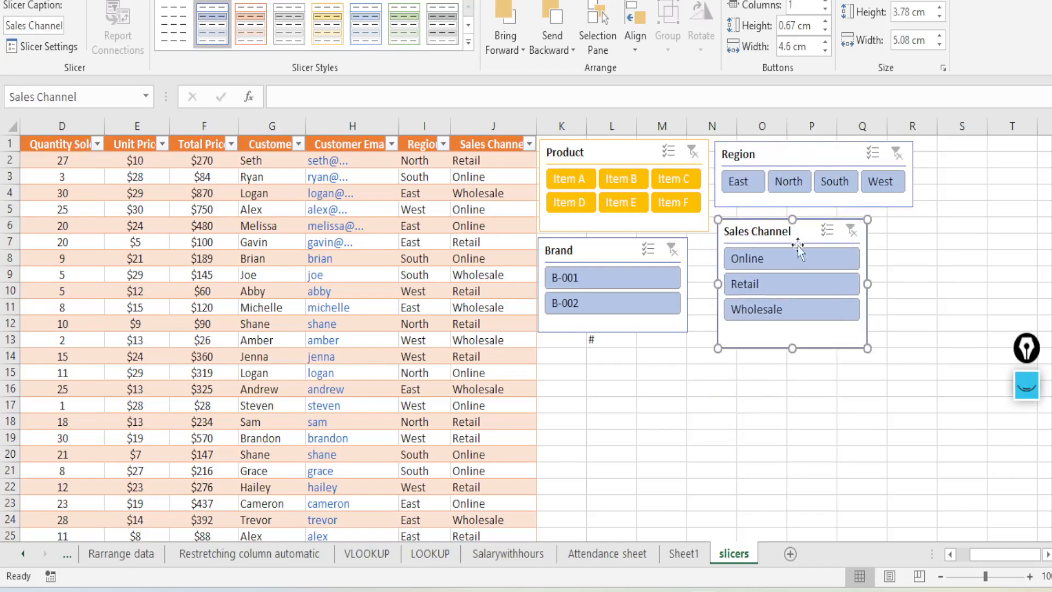
click(730, 433)
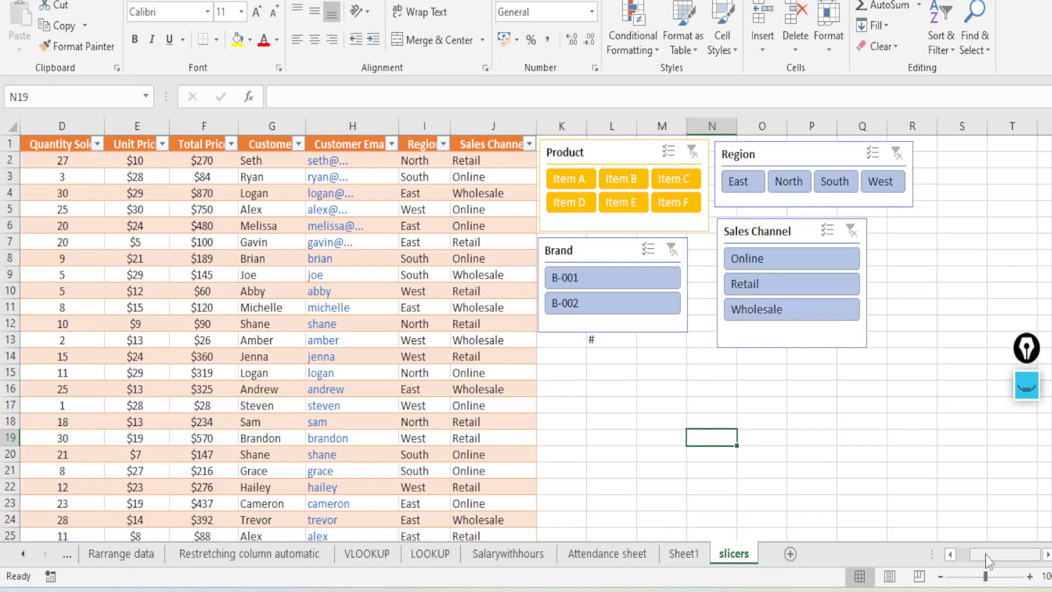
Zoom the sheet out to 90%, filter the table to Item B with the Product slicer, and check the Product column.
drag(986, 559, 925, 560)
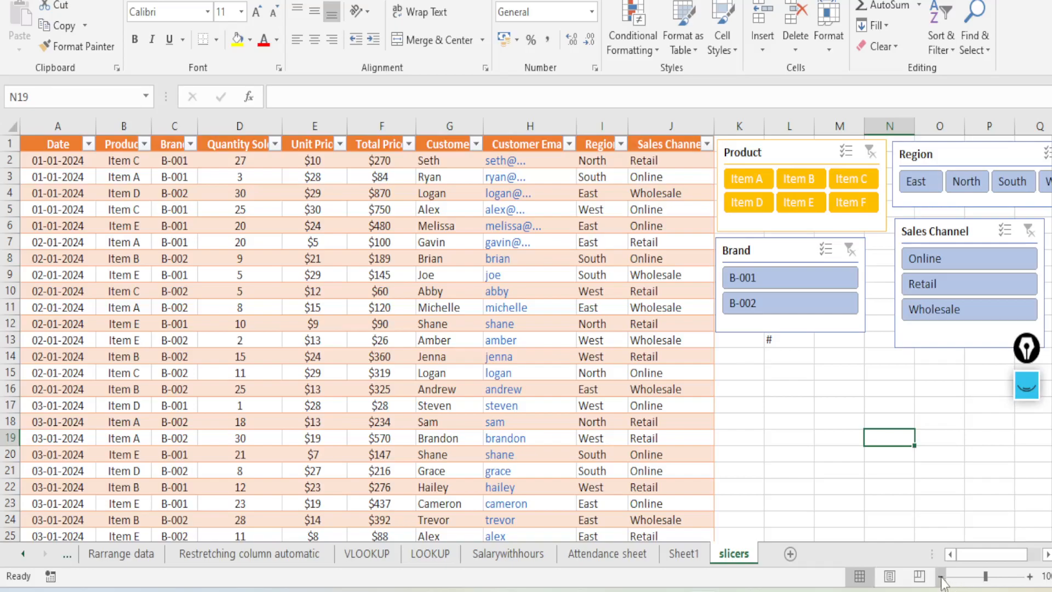
click(940, 576)
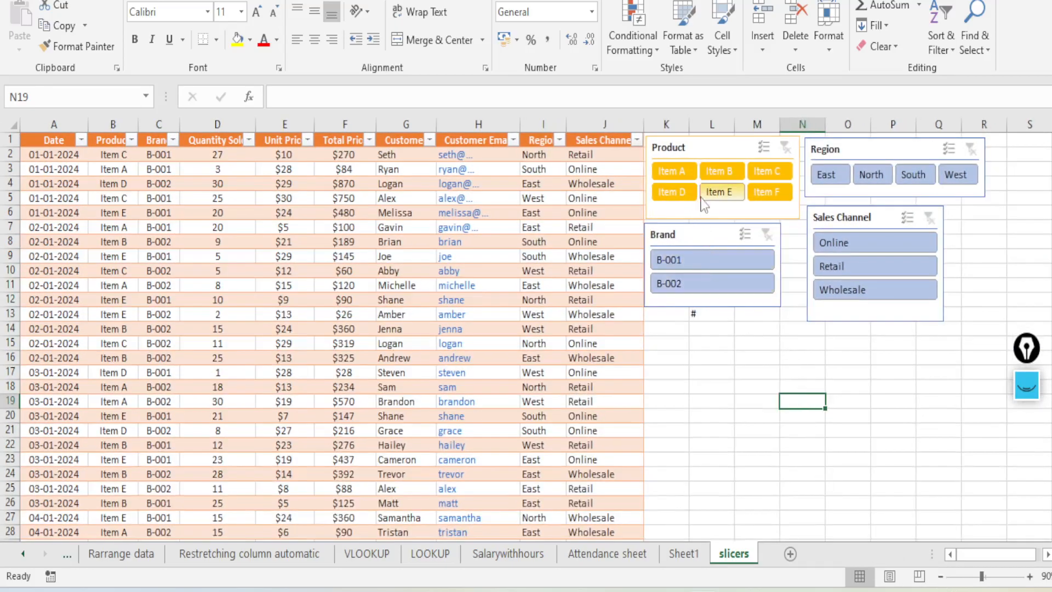
click(714, 175)
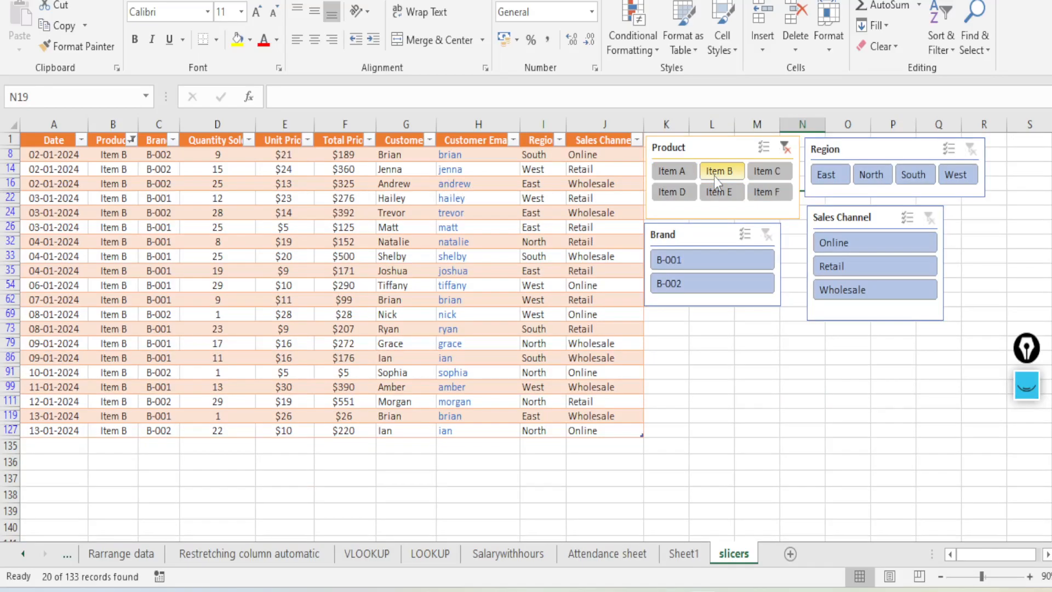
drag(118, 158, 134, 428)
click(226, 476)
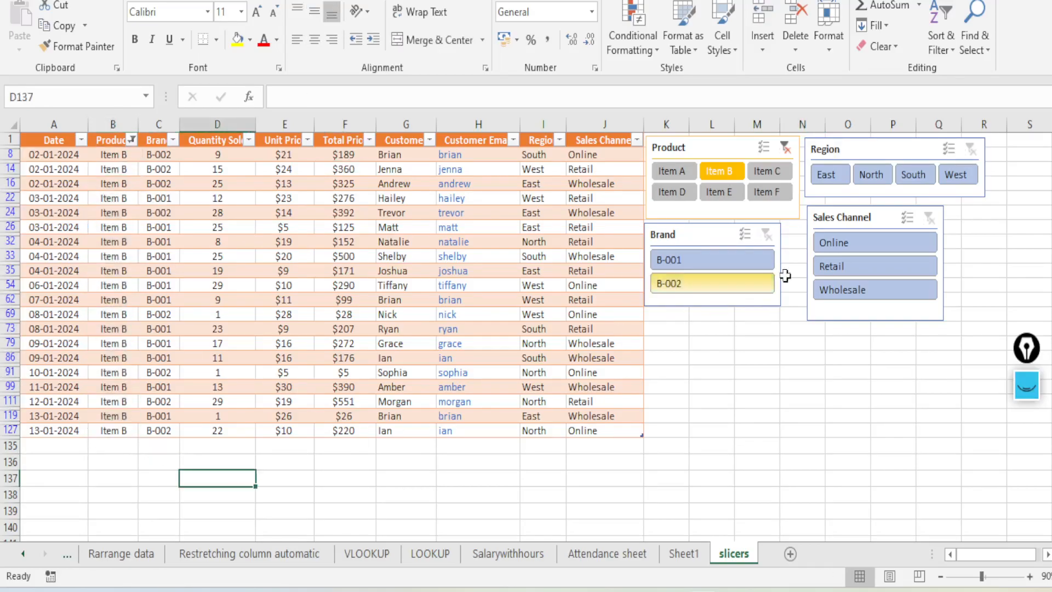
Narrow the Item B records to brand B-001, region South and sales channel Wholesale using the slicers.
click(691, 266)
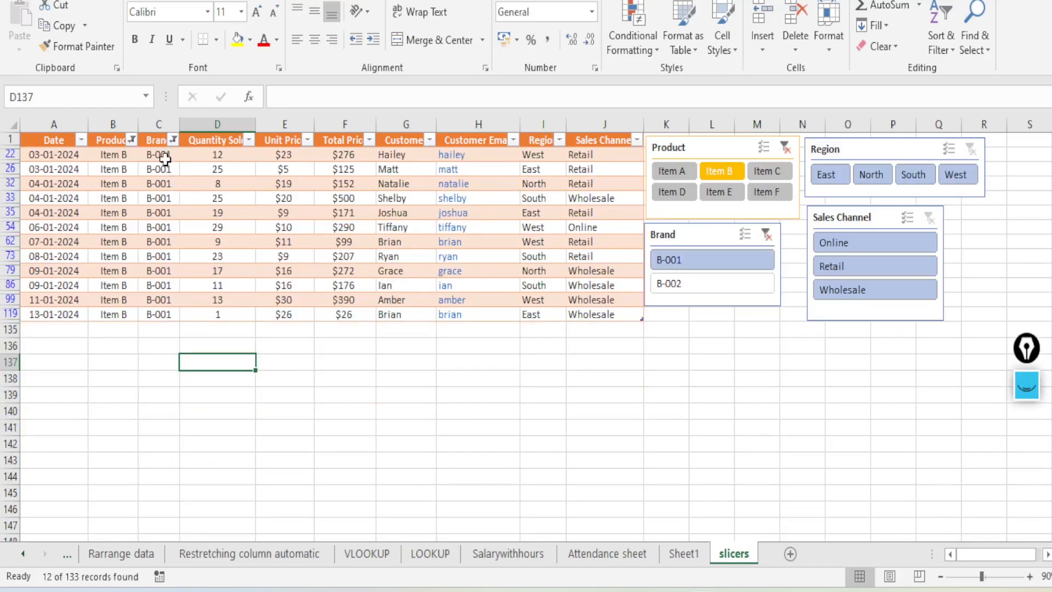
drag(158, 155, 174, 314)
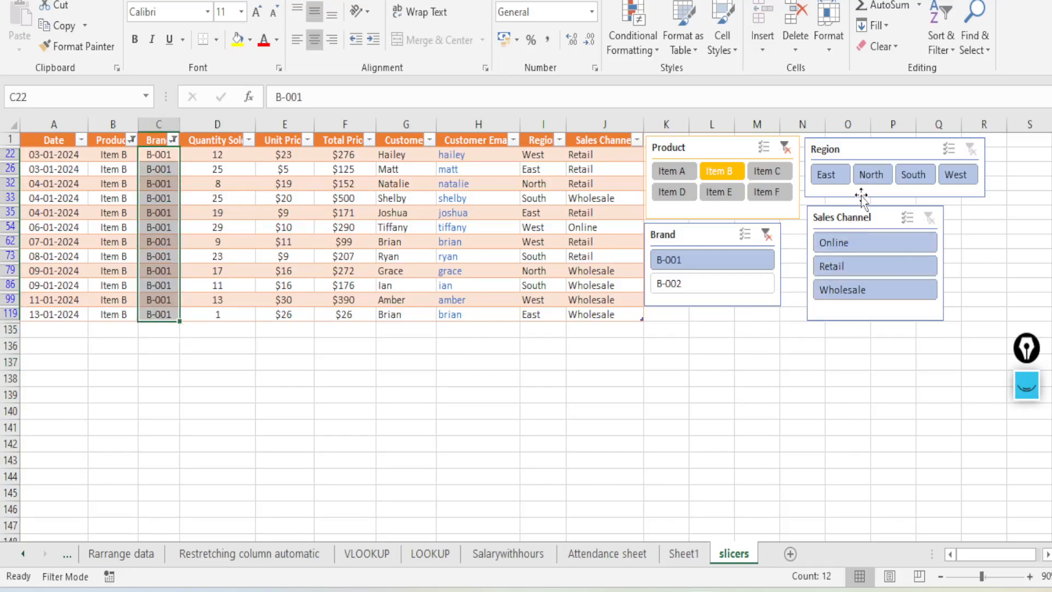
click(912, 178)
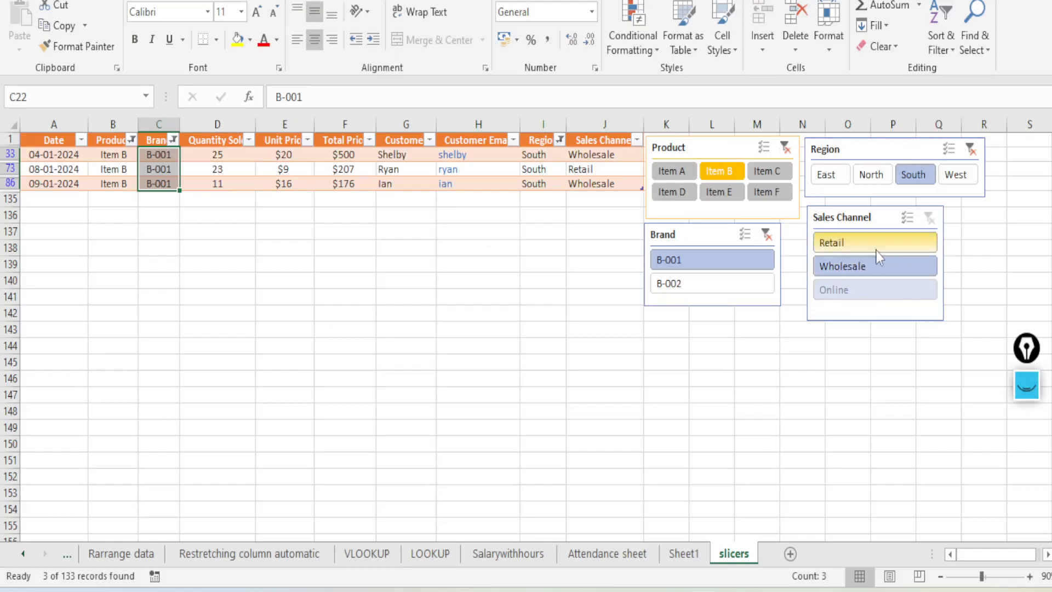
click(855, 272)
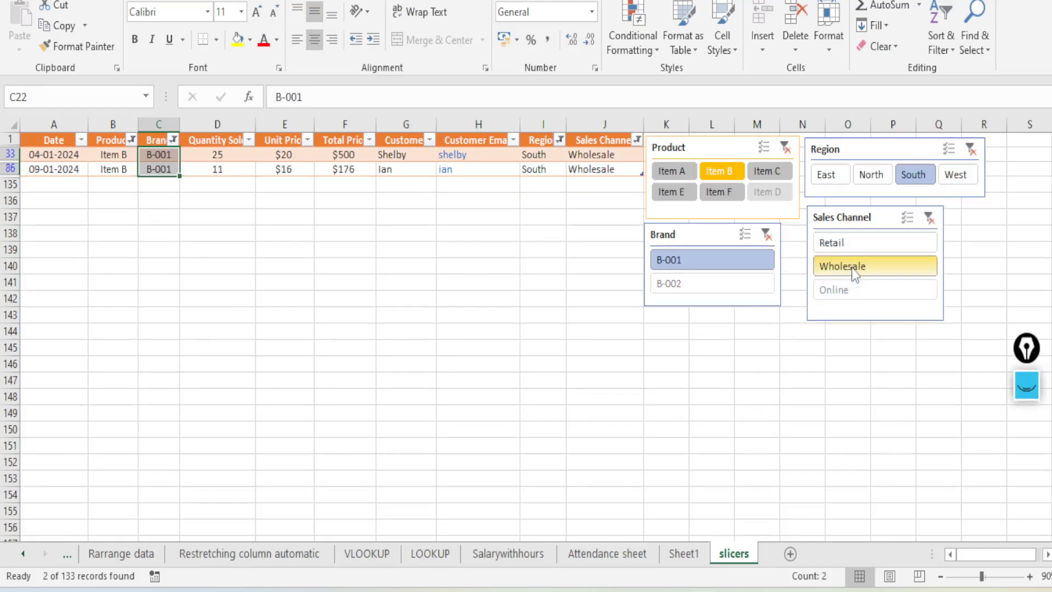
click(336, 249)
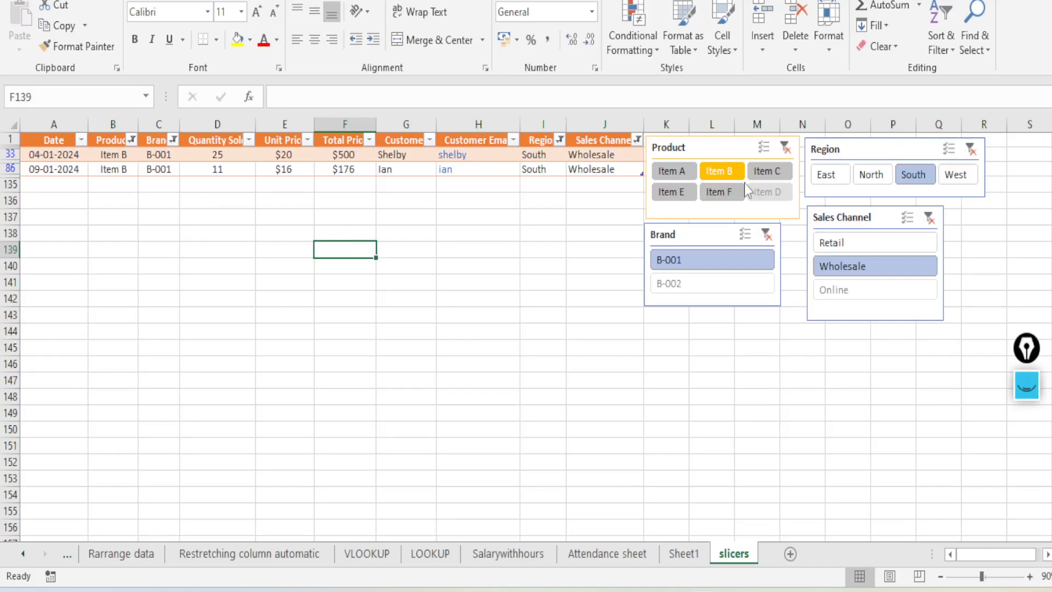
click(712, 148)
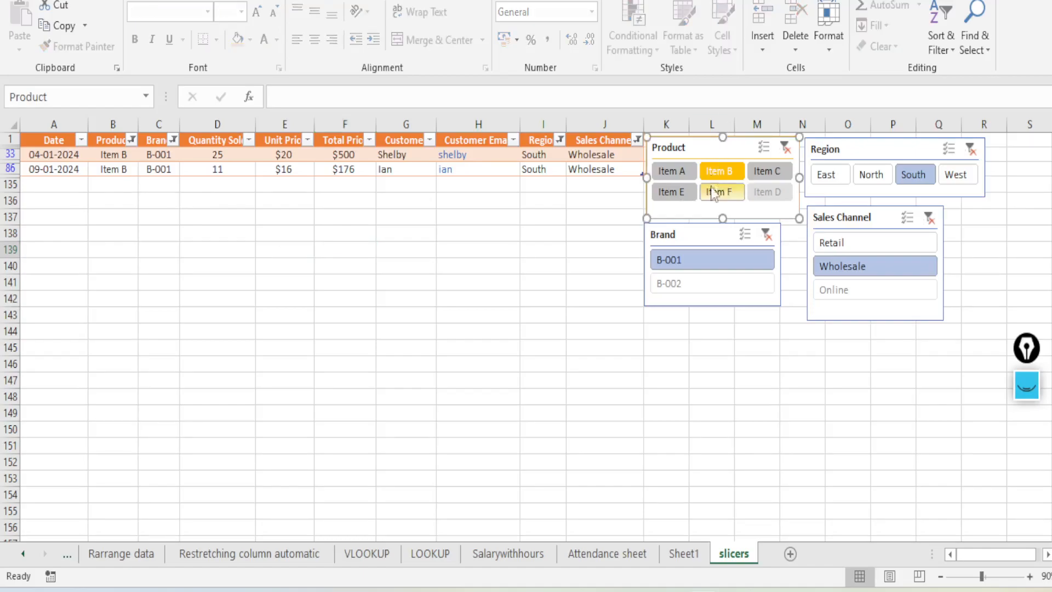
click(697, 230)
click(885, 148)
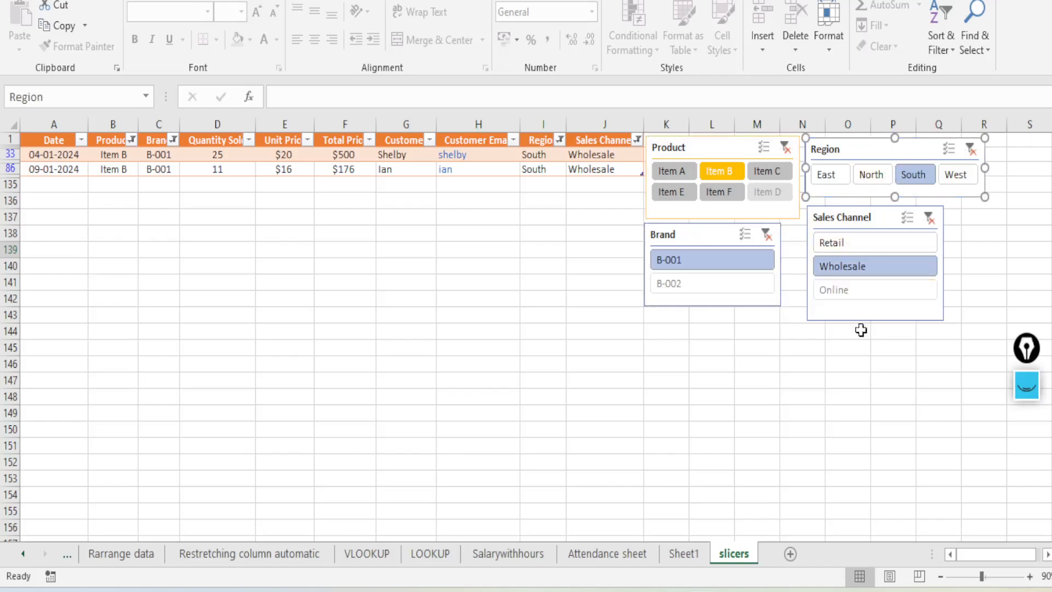
Enter ## in the blank cell H148 below the filtered table.
click(402, 312)
click(448, 390)
text(##)
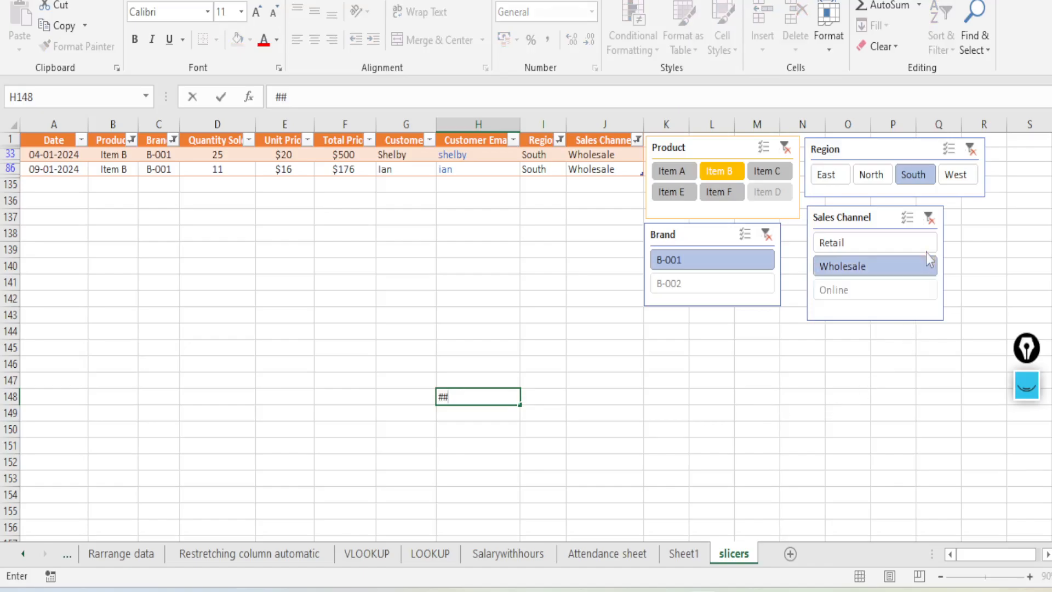
Clear the filters of the Sales Channel, Region, Brand and Product slicers and look through the complete table.
click(929, 218)
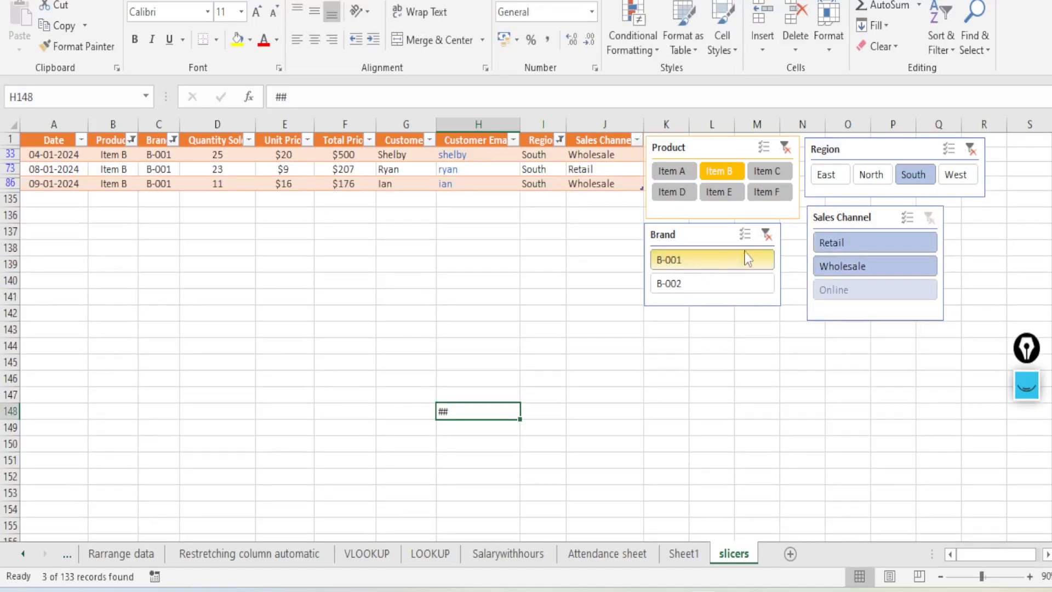
click(970, 149)
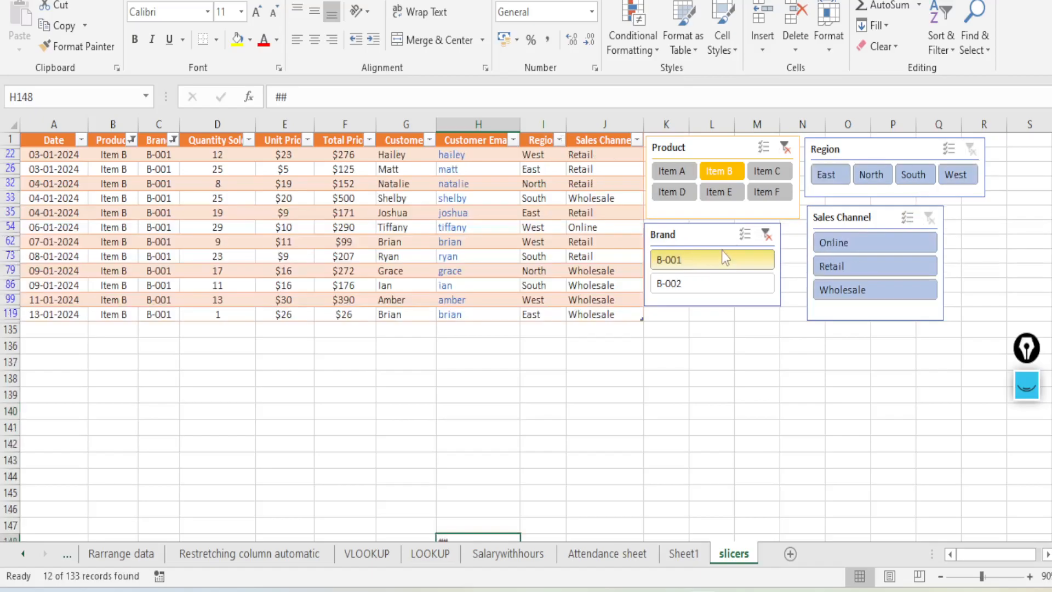
click(766, 238)
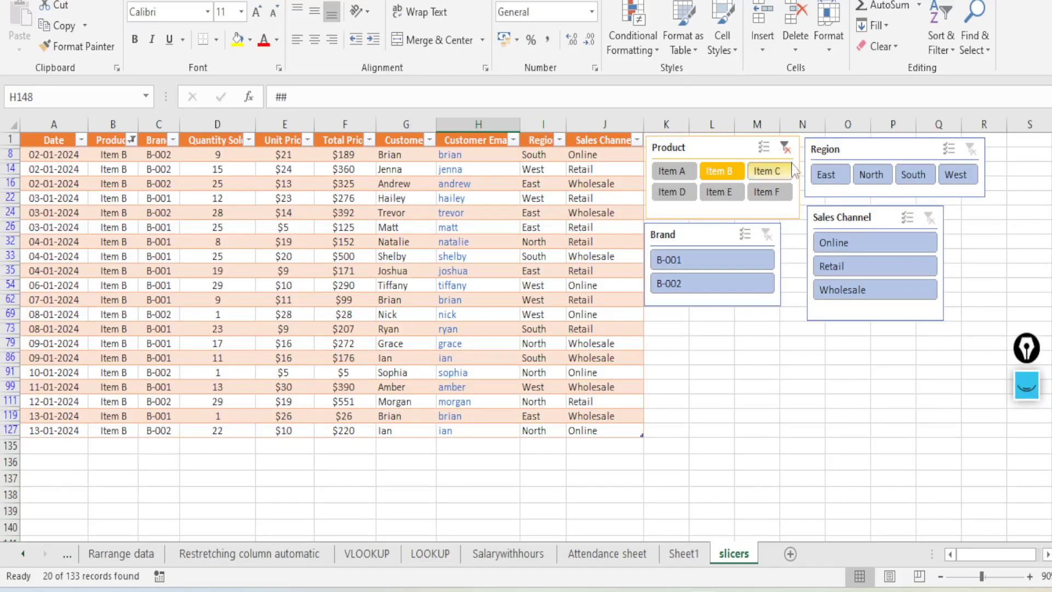
click(785, 147)
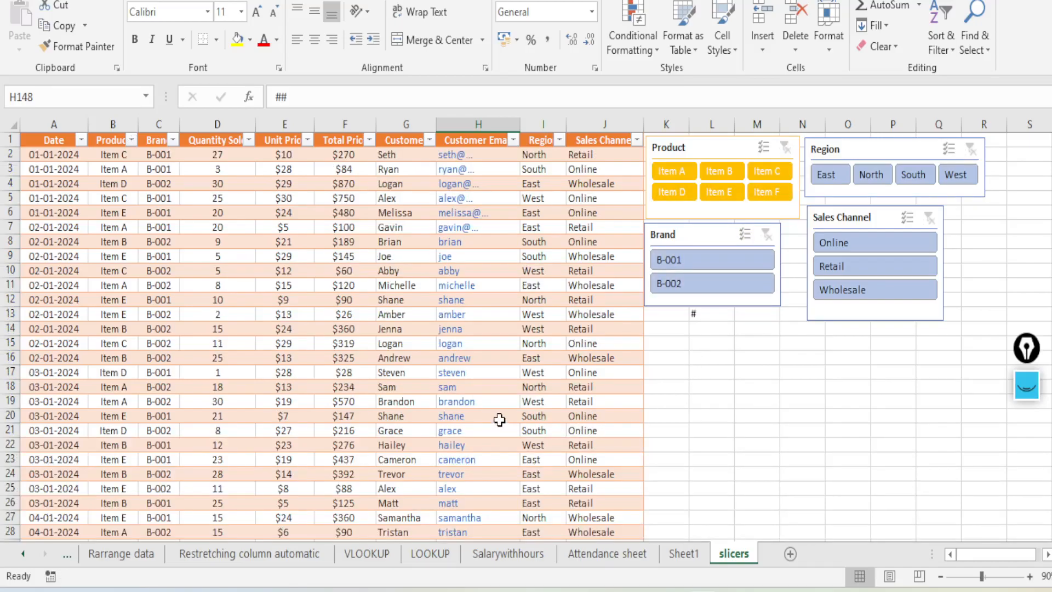
scroll(499, 419, down, 6)
scroll(495, 416, up, 6)
Filter the table to Item A with the Product slicer and clear that filter again.
click(669, 174)
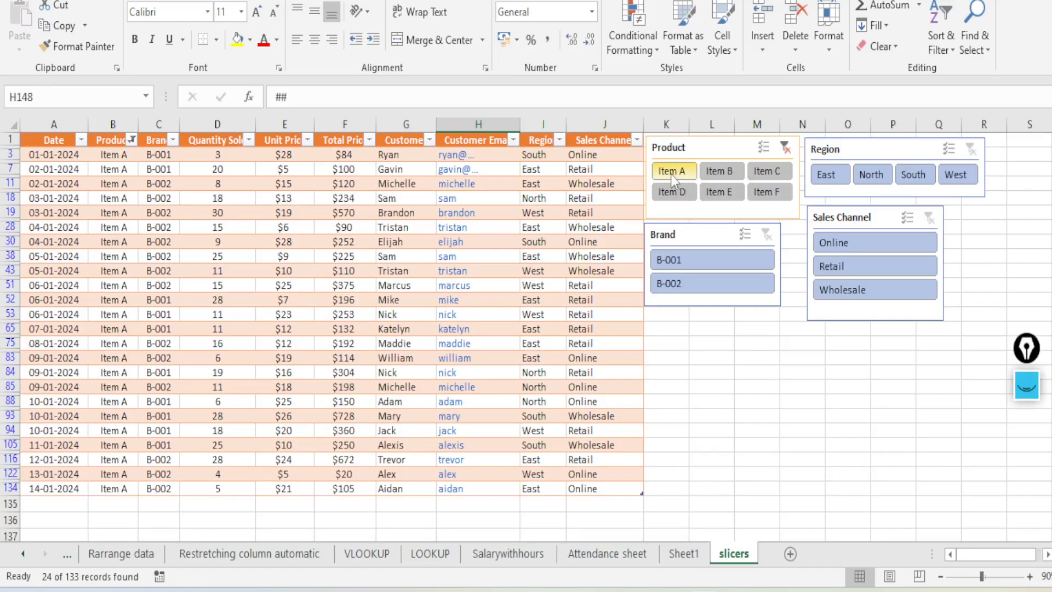
click(790, 156)
click(736, 359)
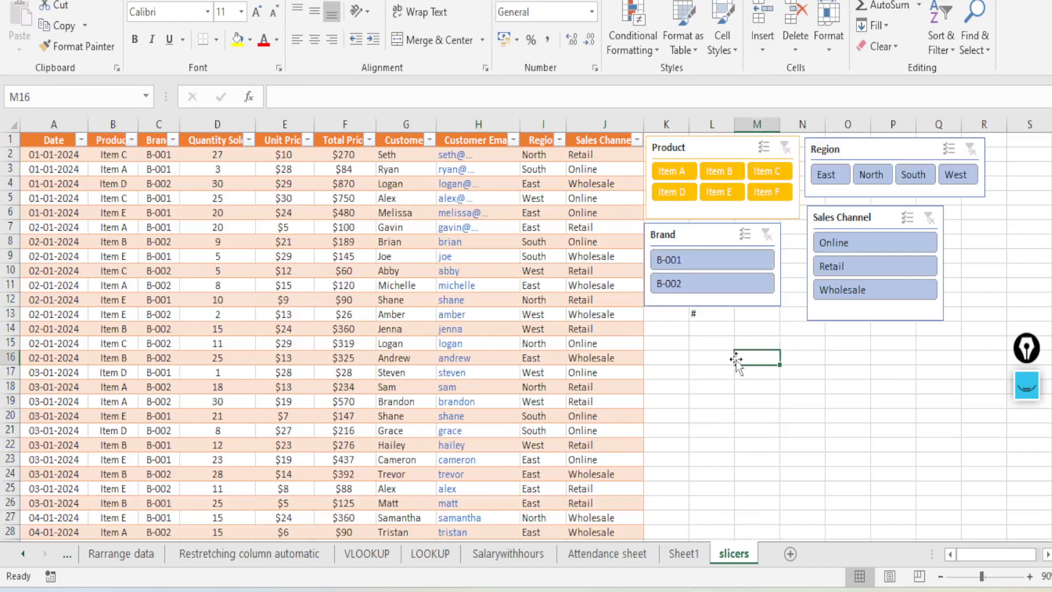
Filter the table to the East region with the Region slicer, check the Sales Channel column, and clear the filter.
click(829, 176)
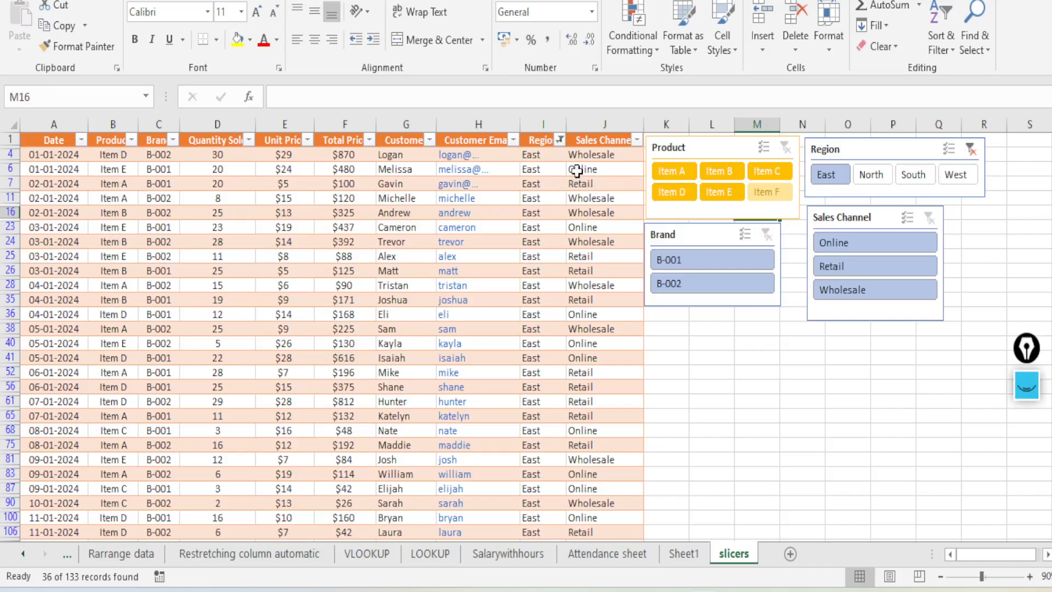
drag(584, 168, 591, 365)
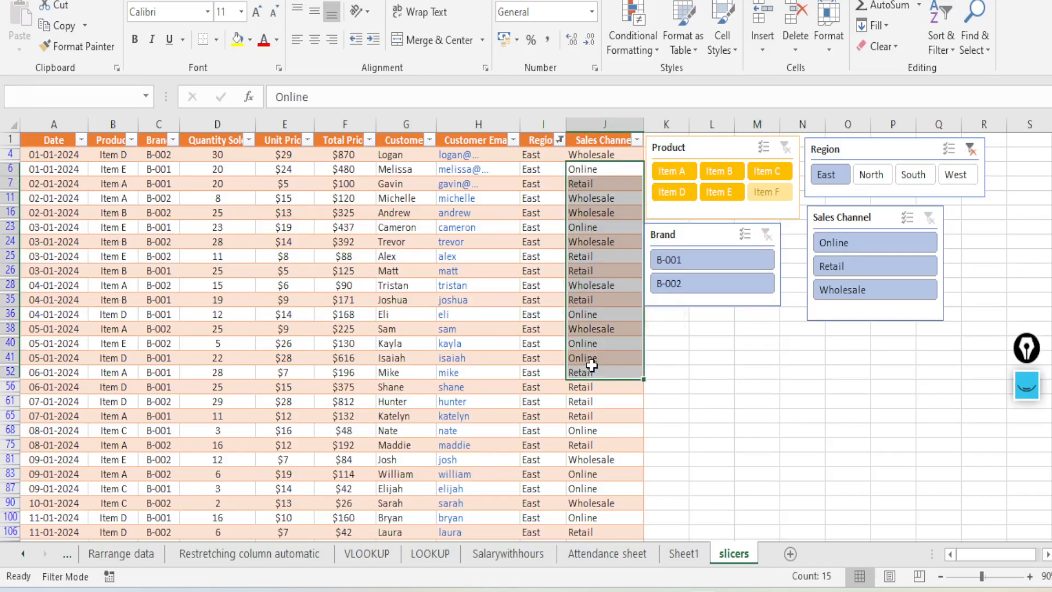
click(470, 273)
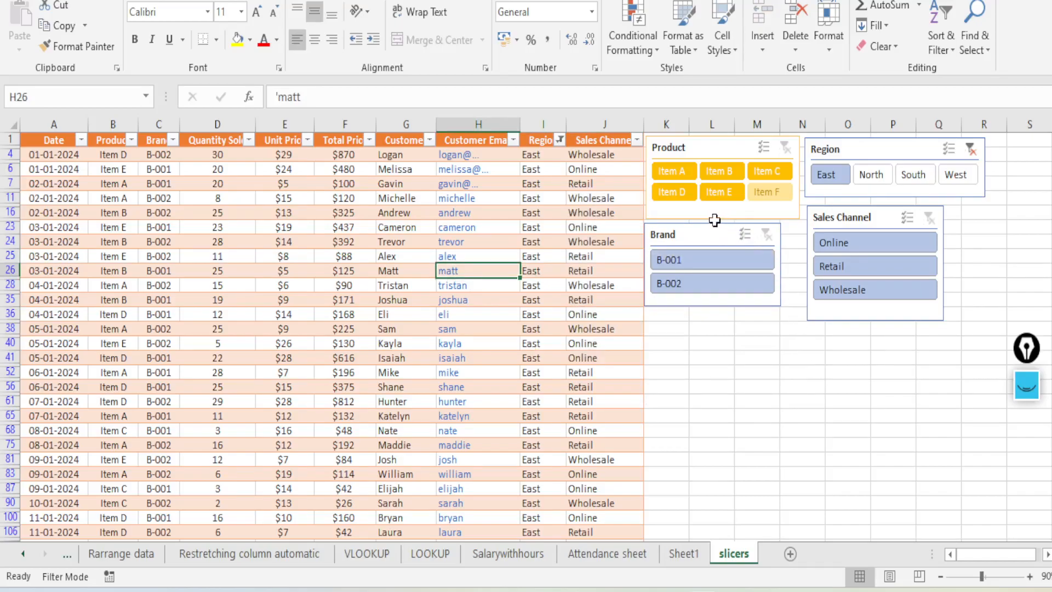
click(969, 150)
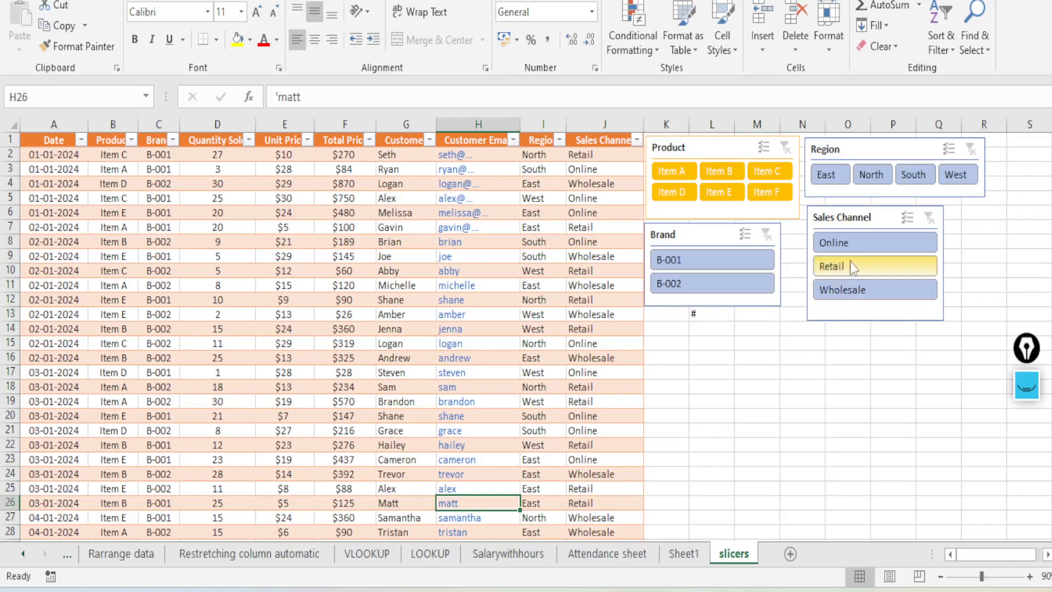
Filter the table to Online with the Sales Channel slicer, examine the records and quantities sold, and clear the filter.
click(842, 242)
scroll(476, 345, down, 10)
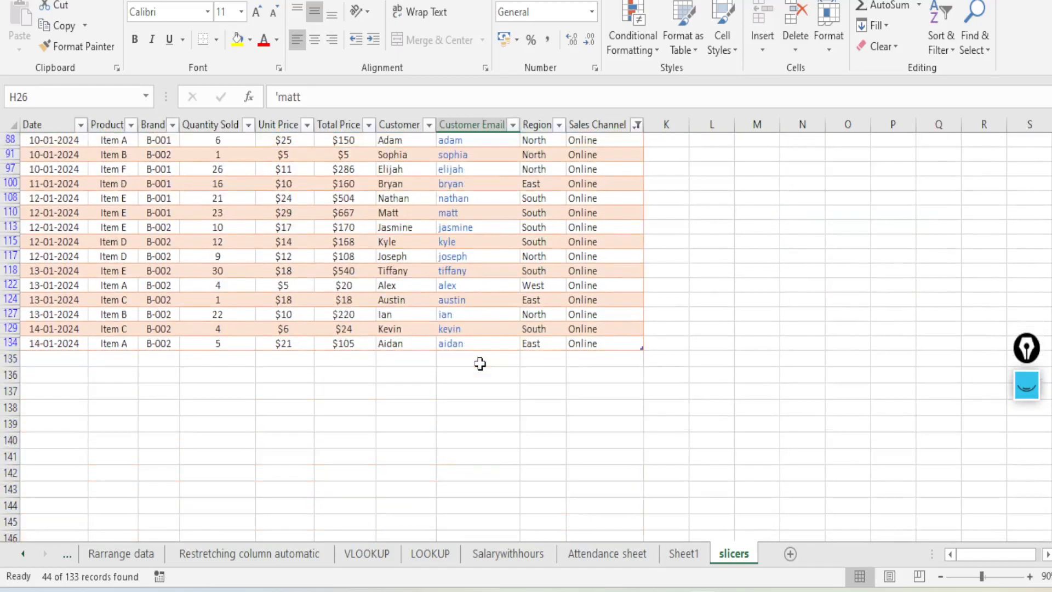
scroll(480, 363, up, 10)
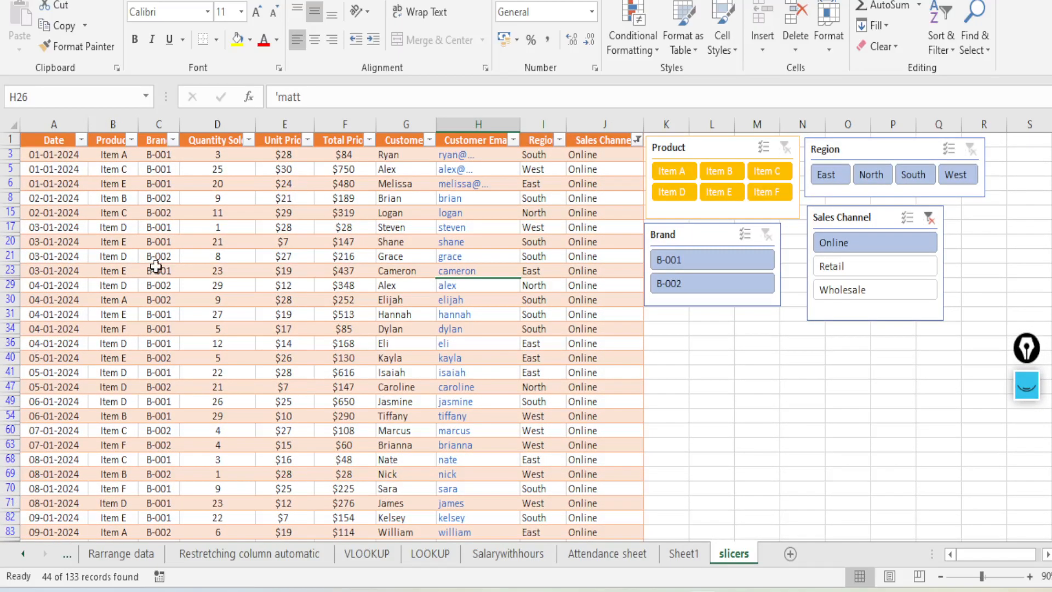
drag(228, 156, 236, 316)
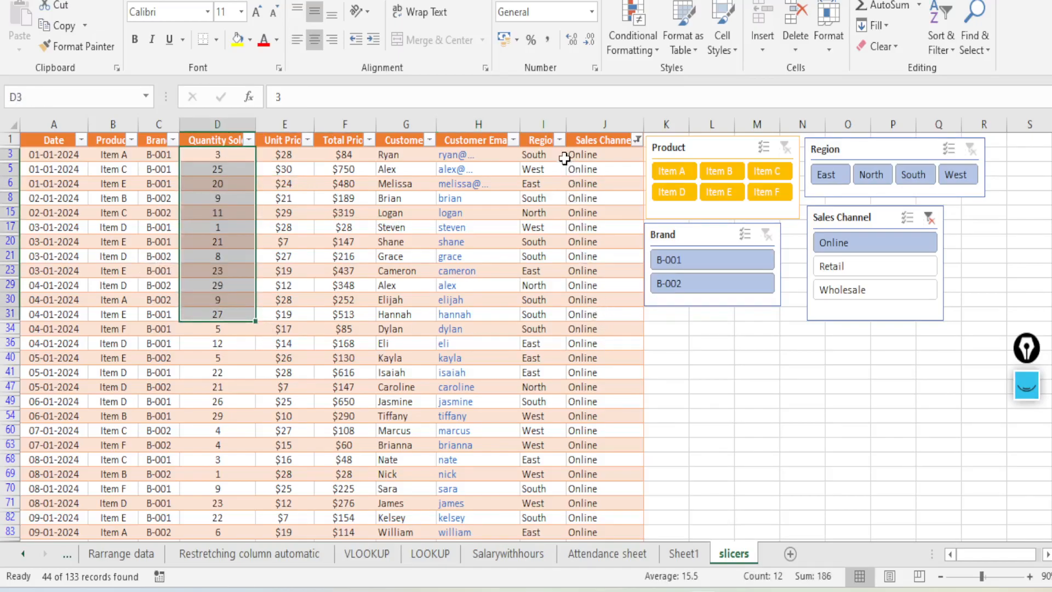
scroll(595, 371, down, 7)
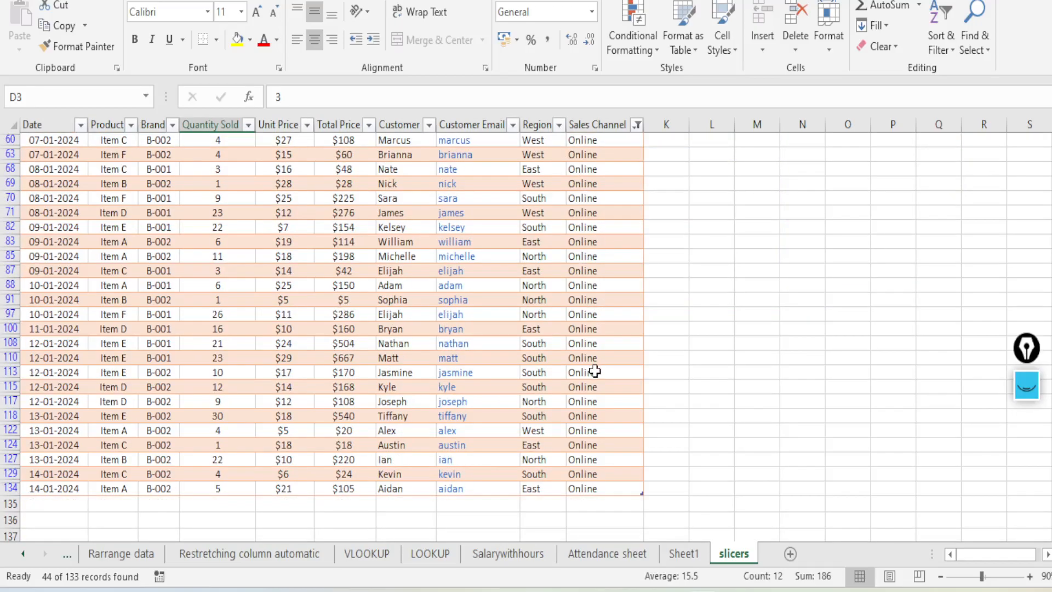
scroll(595, 371, up, 4)
scroll(595, 371, up, 3)
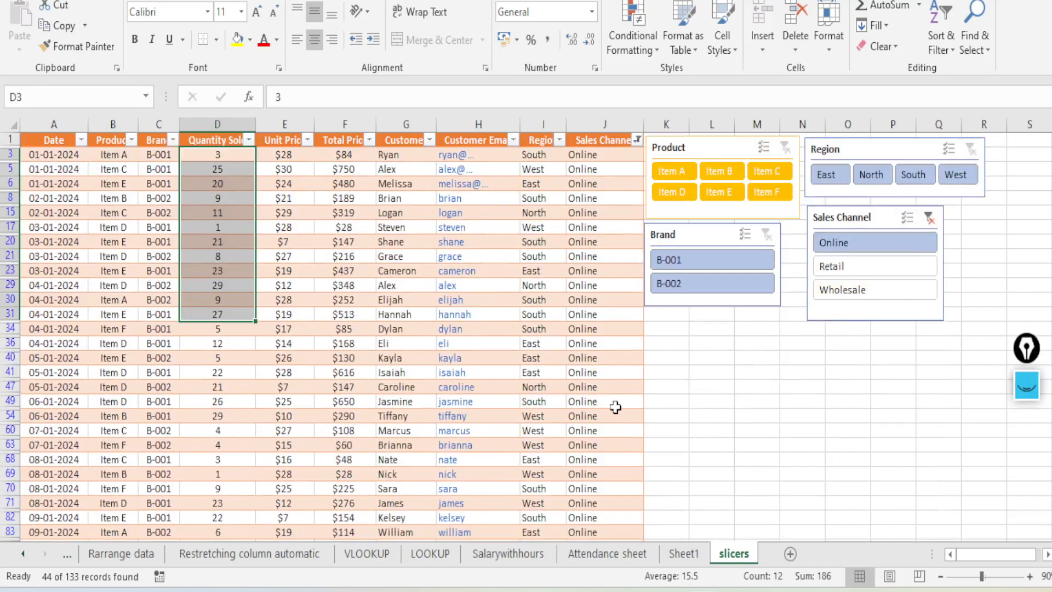
click(591, 405)
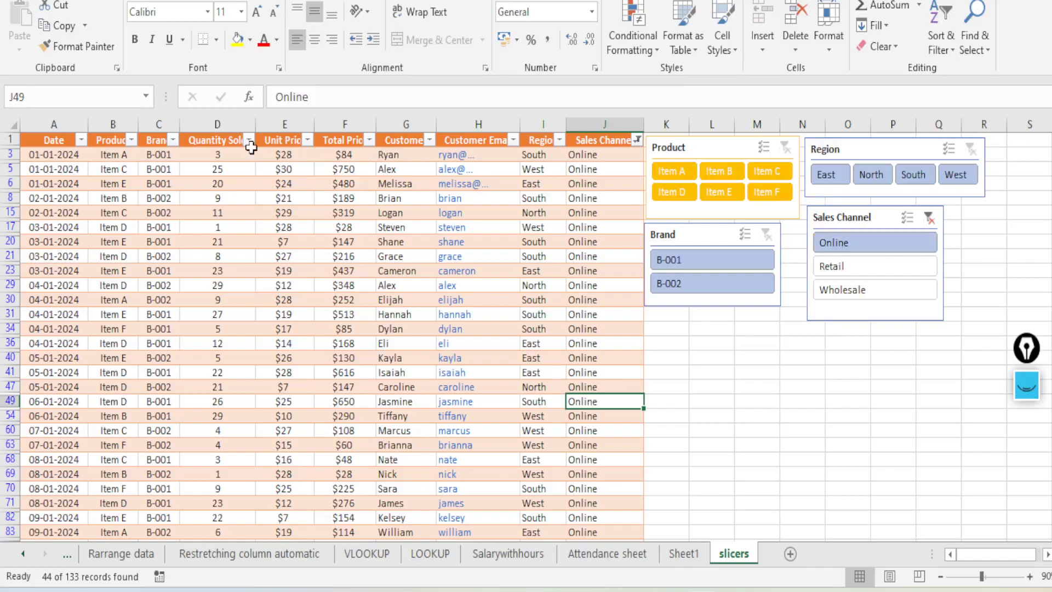
click(928, 218)
click(737, 370)
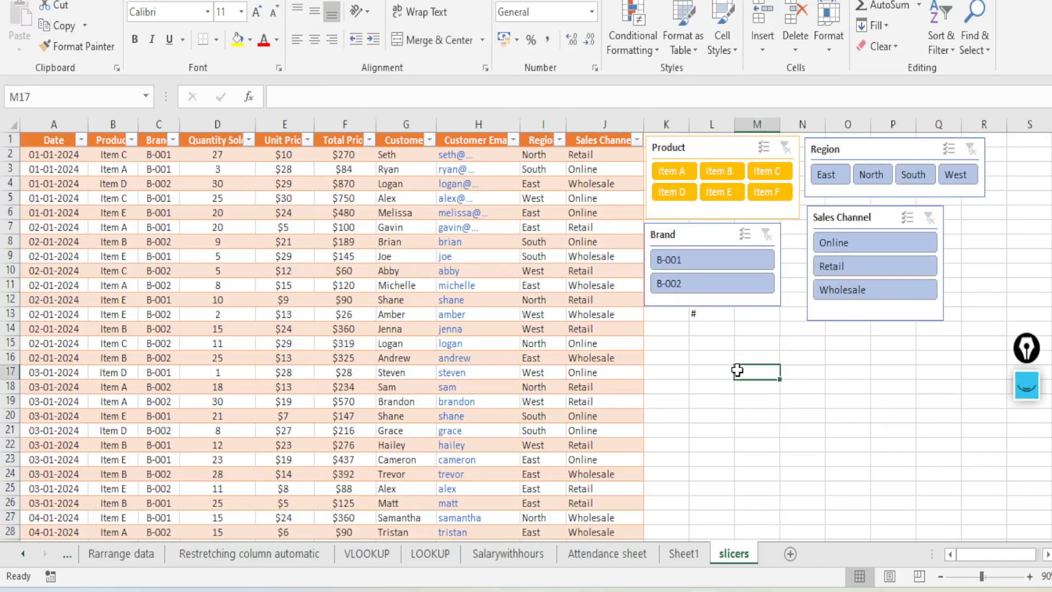
Switch to the slicers1 sheet and erase the stray # from cell J10.
click(747, 465)
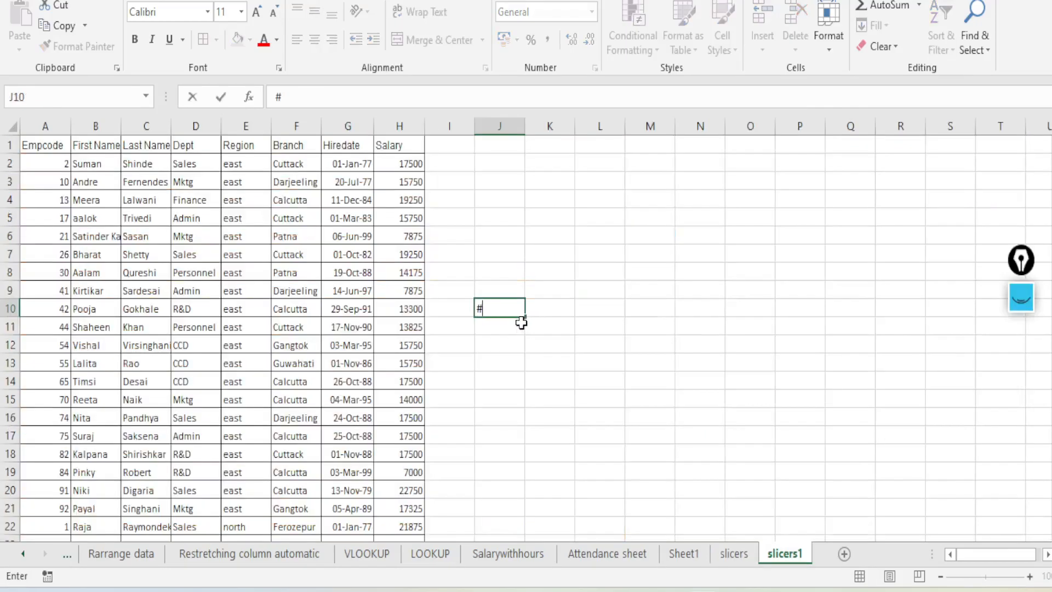
key(BackSpace)
click(552, 367)
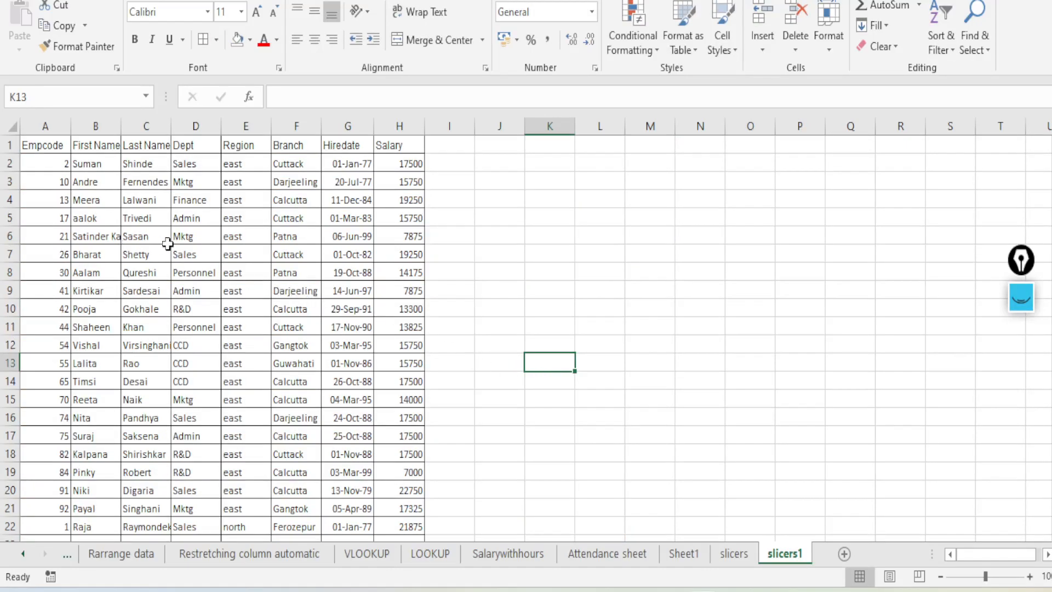
Convert the employee data in A1:H101 of the slicers1 sheet into a table with headers.
scroll(260, 304, down, 19)
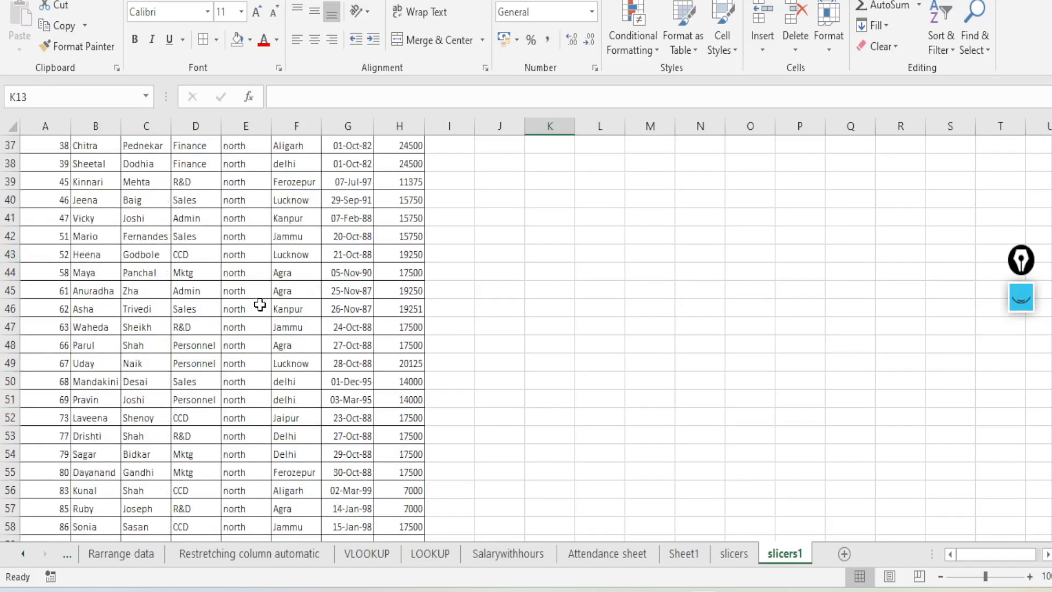
scroll(258, 305, down, 12)
scroll(258, 305, up, 17)
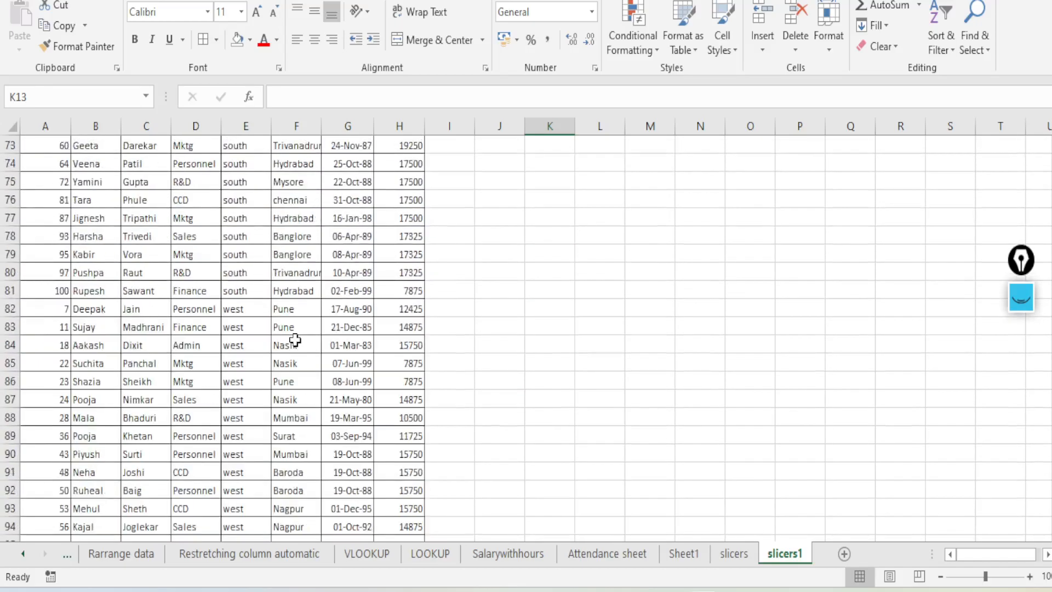
scroll(298, 339, up, 7)
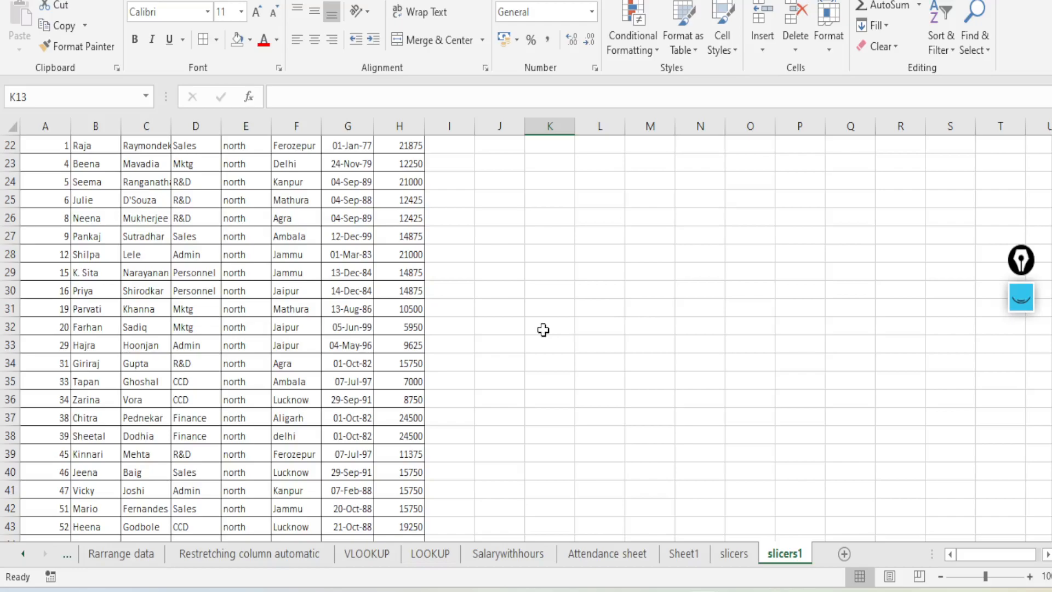
click(209, 270)
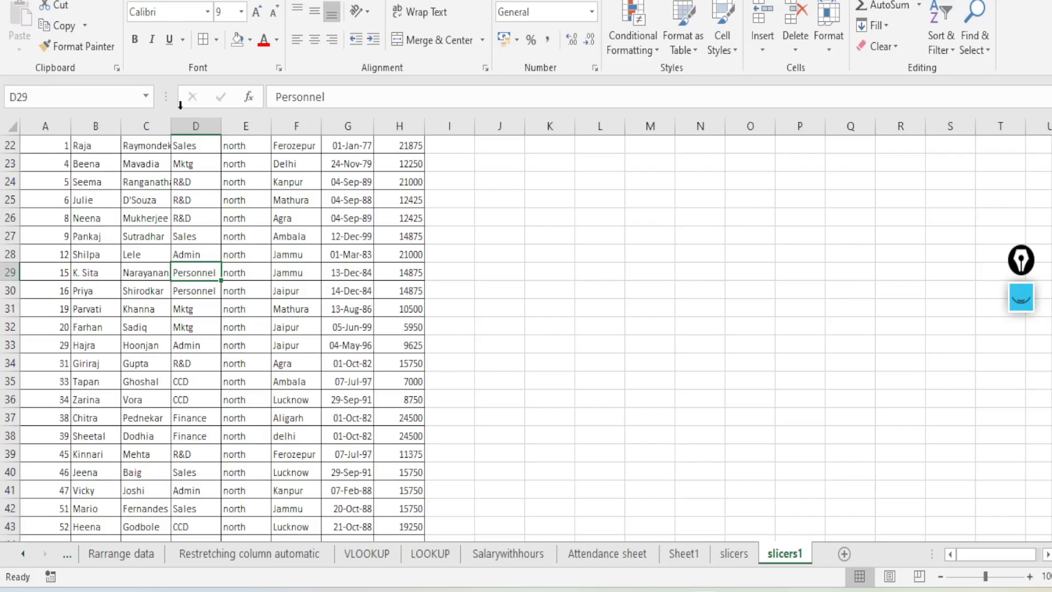
click(100, 0)
scroll(298, 322, up, 7)
click(232, 290)
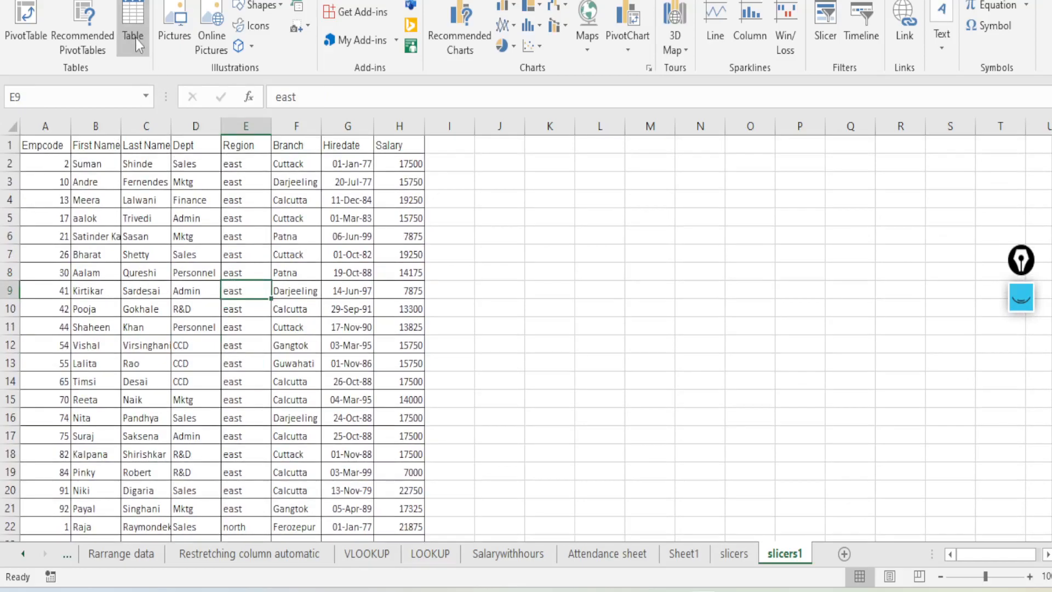
click(182, 281)
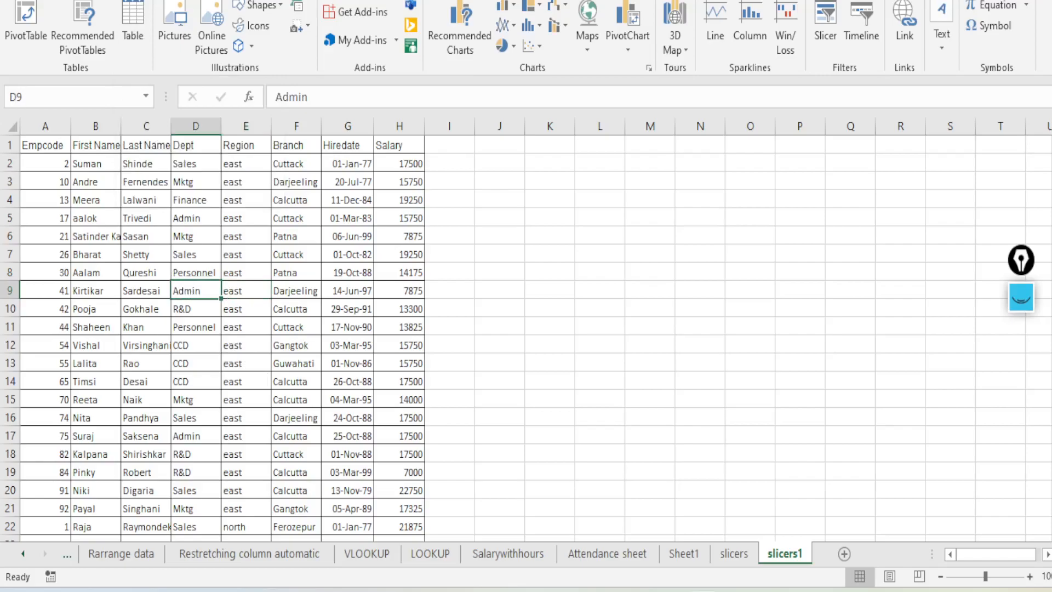
click(133, 26)
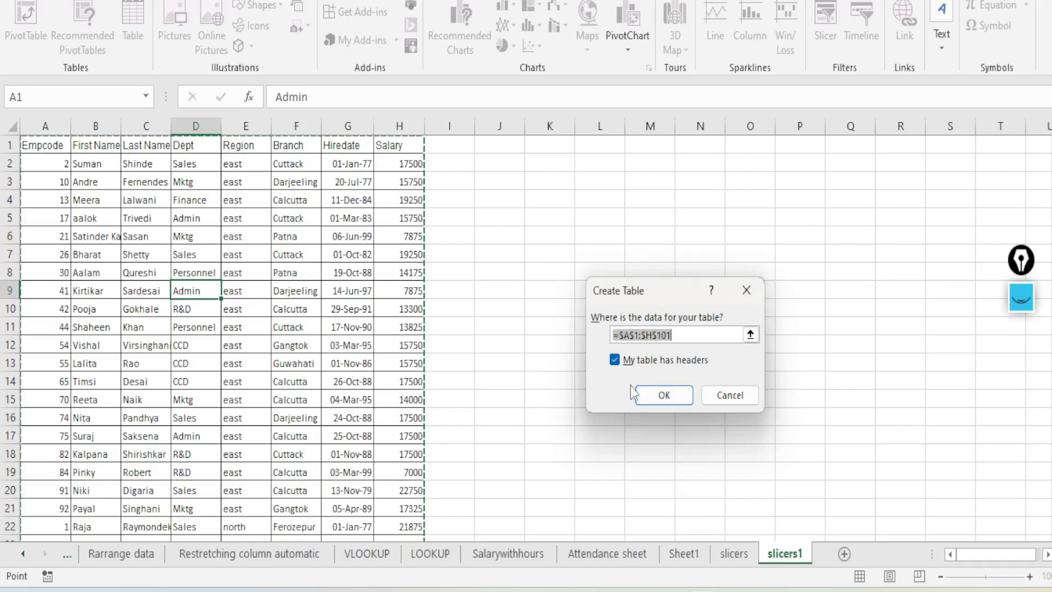
click(664, 395)
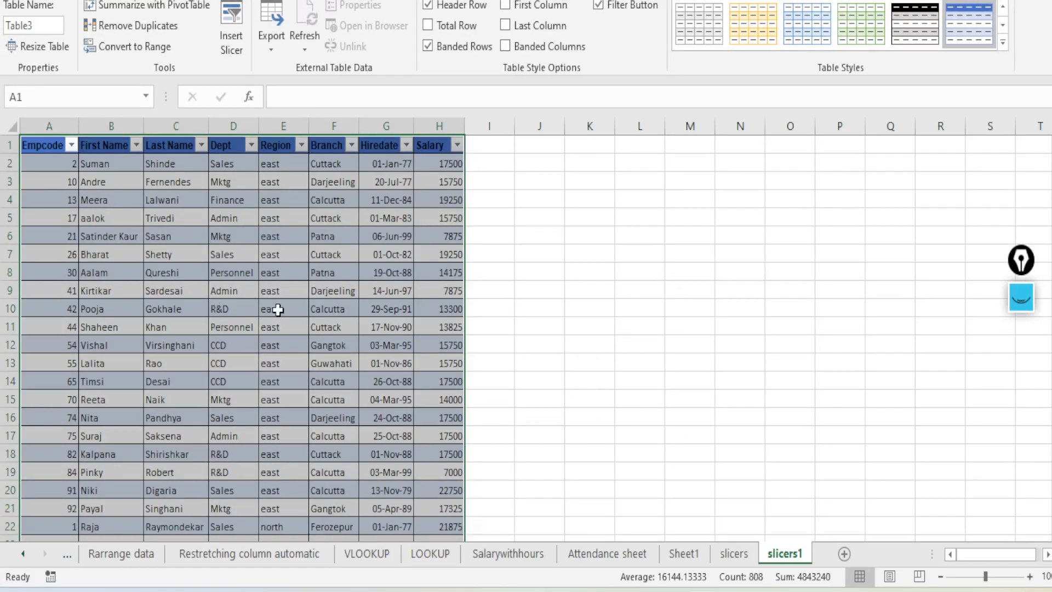
Insert a slicer for the Region column of the employee table.
click(277, 310)
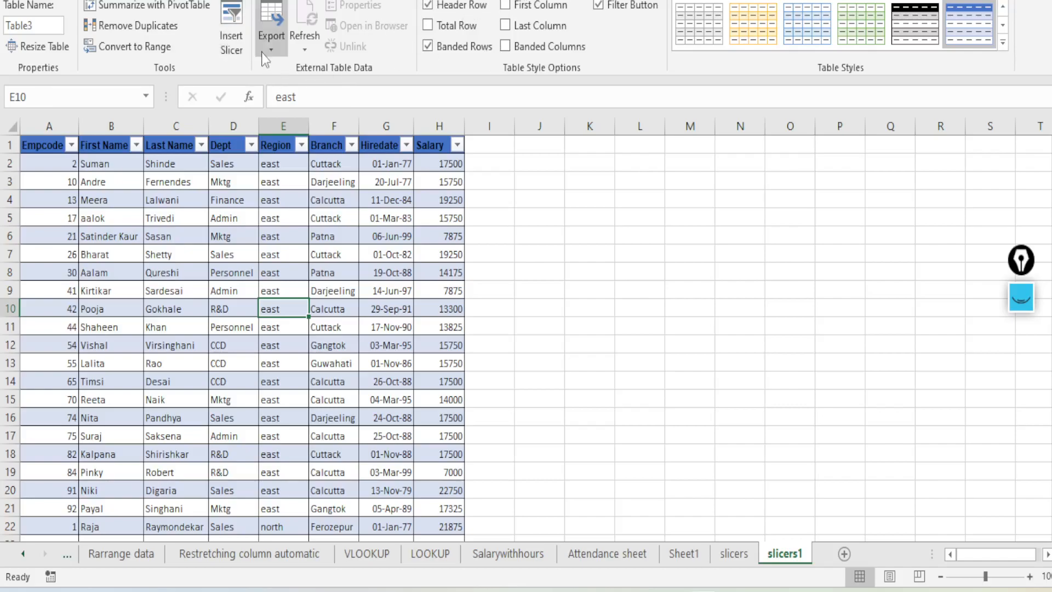
click(238, 22)
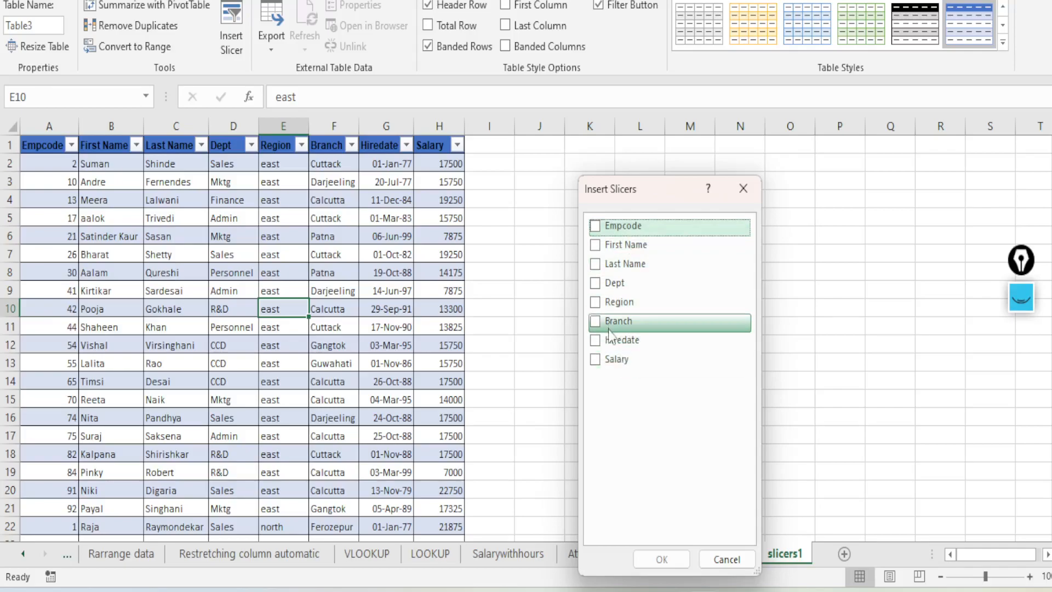
click(595, 303)
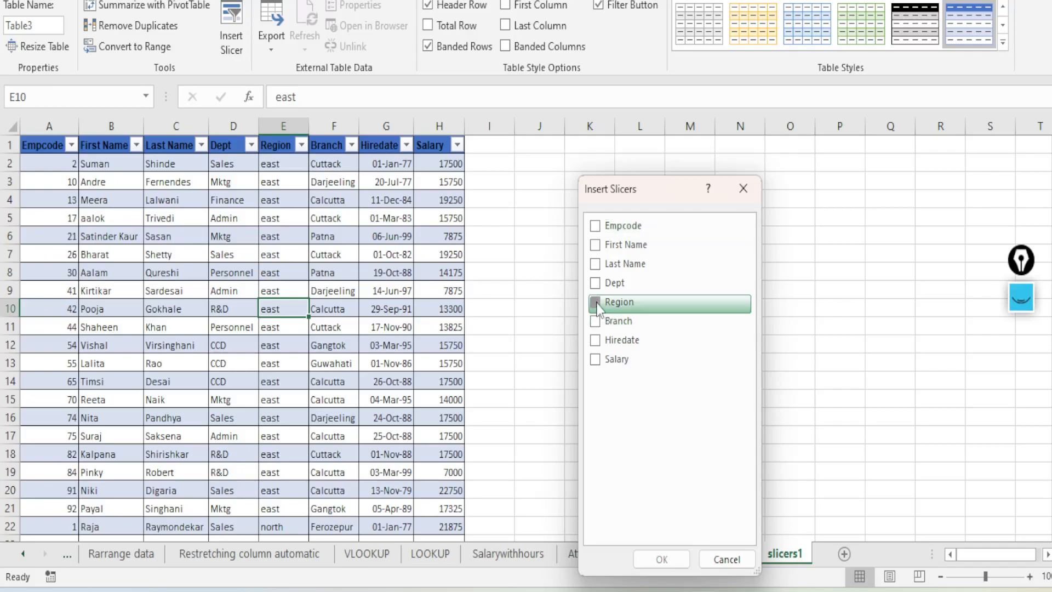
click(661, 558)
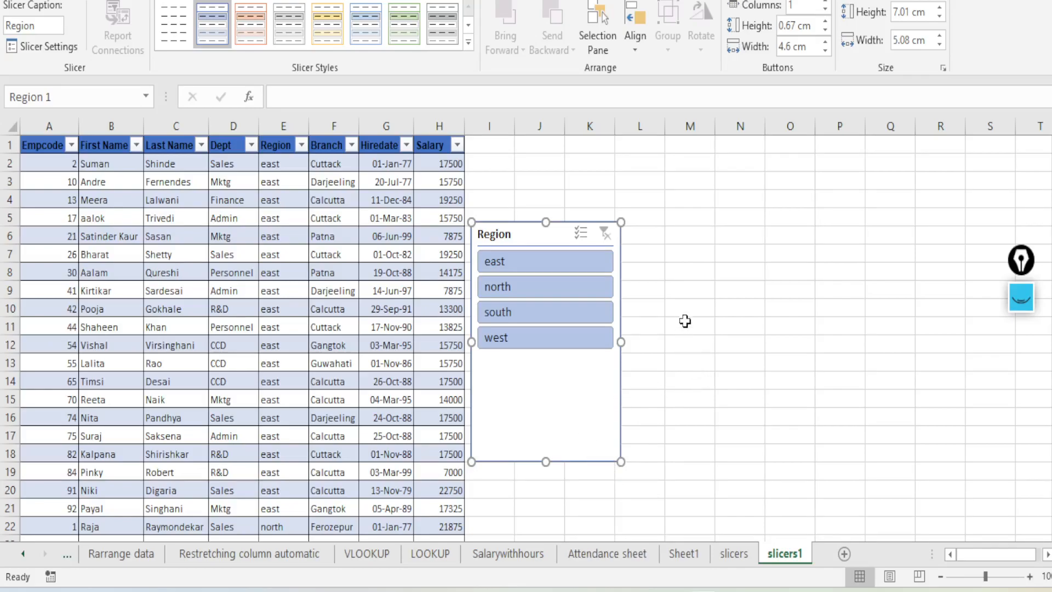
Filter the employee table with the Region slicer to east, north, south and west in turn, returning to south and north.
click(524, 263)
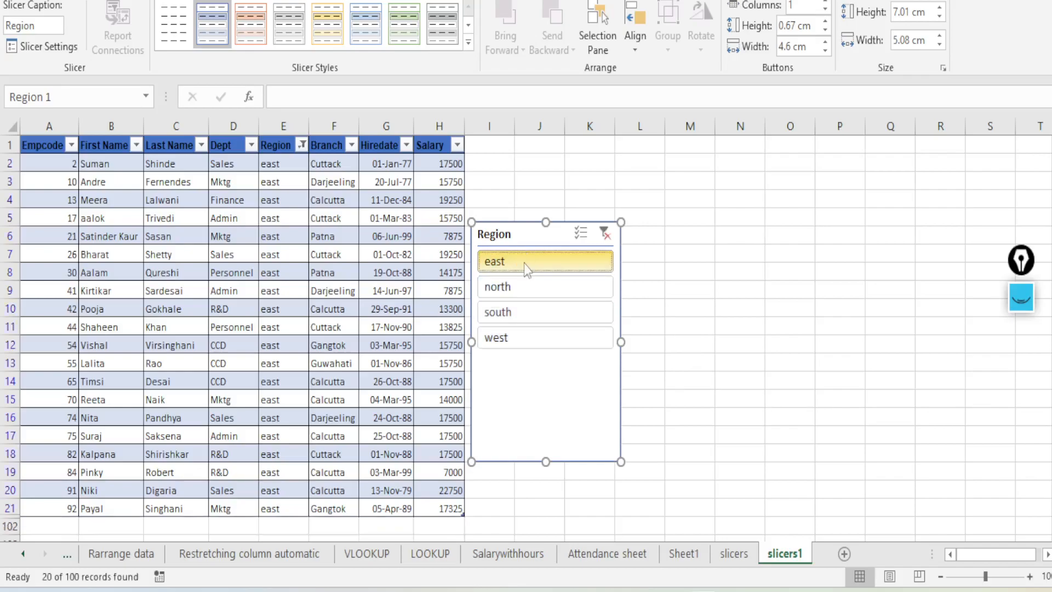
click(512, 283)
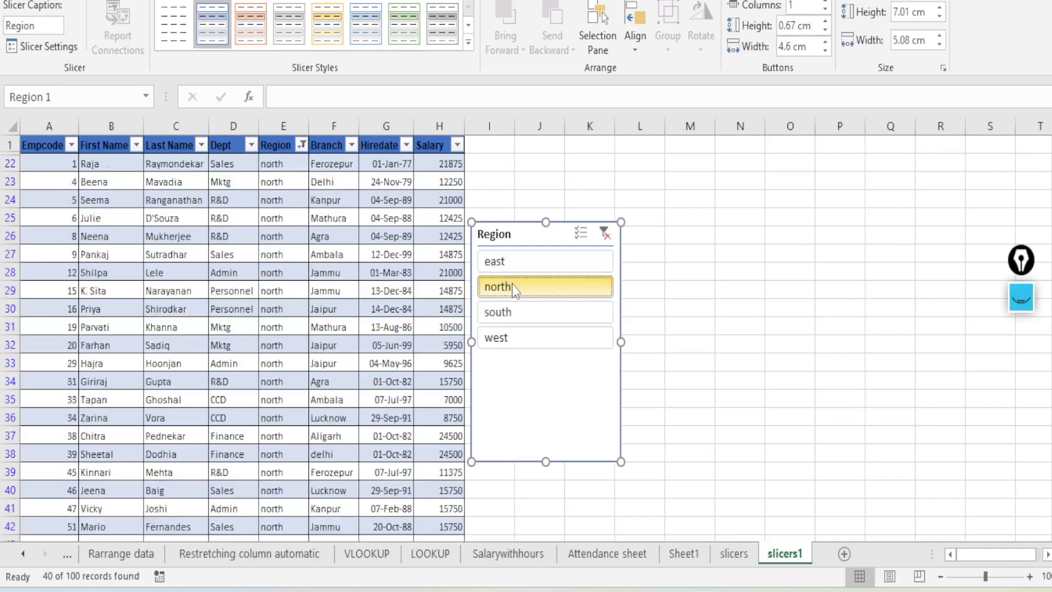
click(512, 317)
click(514, 336)
click(515, 321)
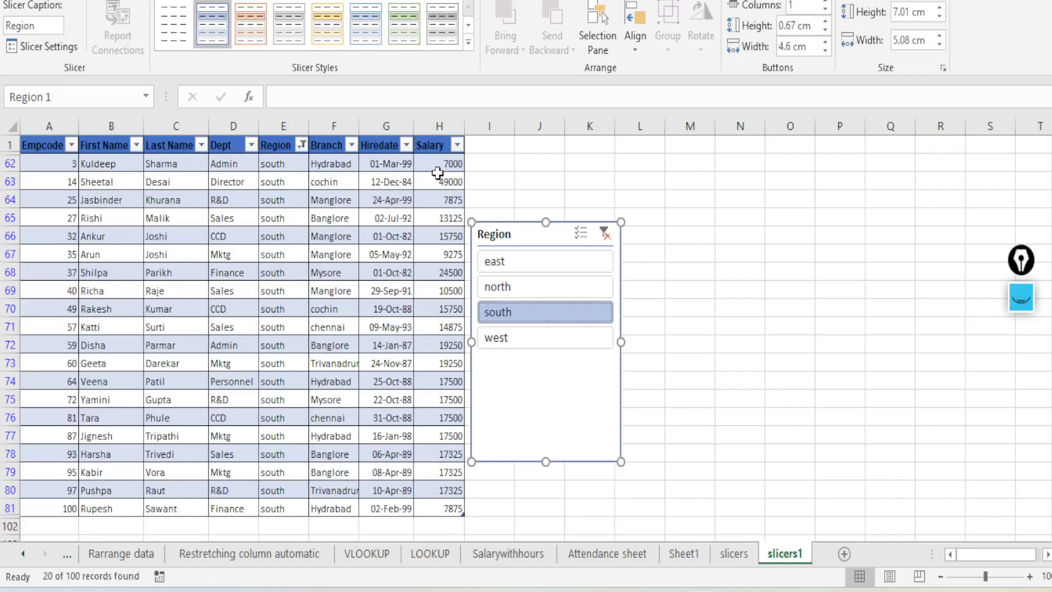
click(523, 286)
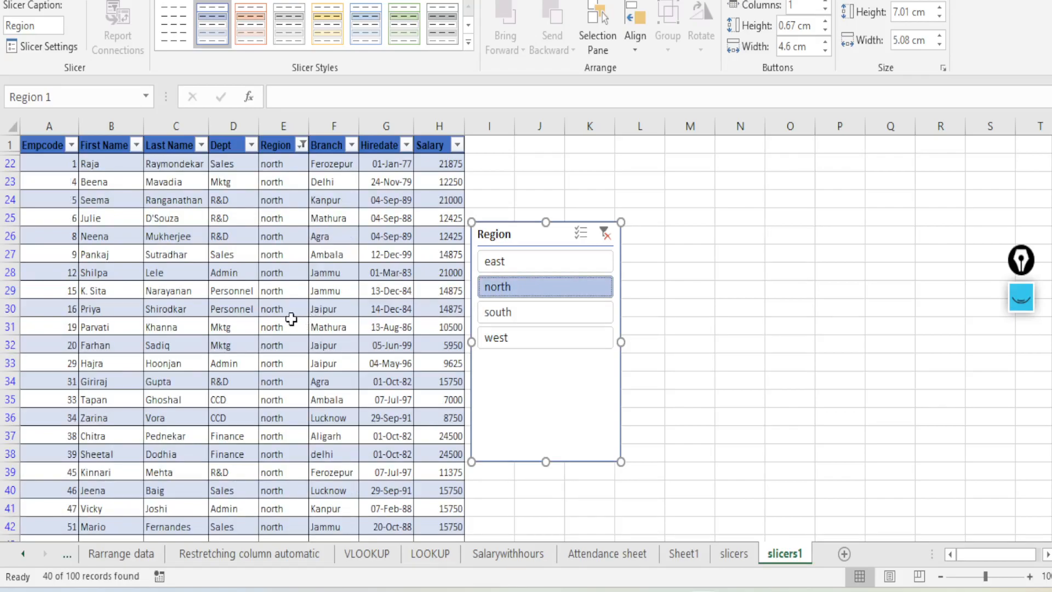
Cycle the Region slicer through all four regions and back to east, and clear the region filter.
click(525, 262)
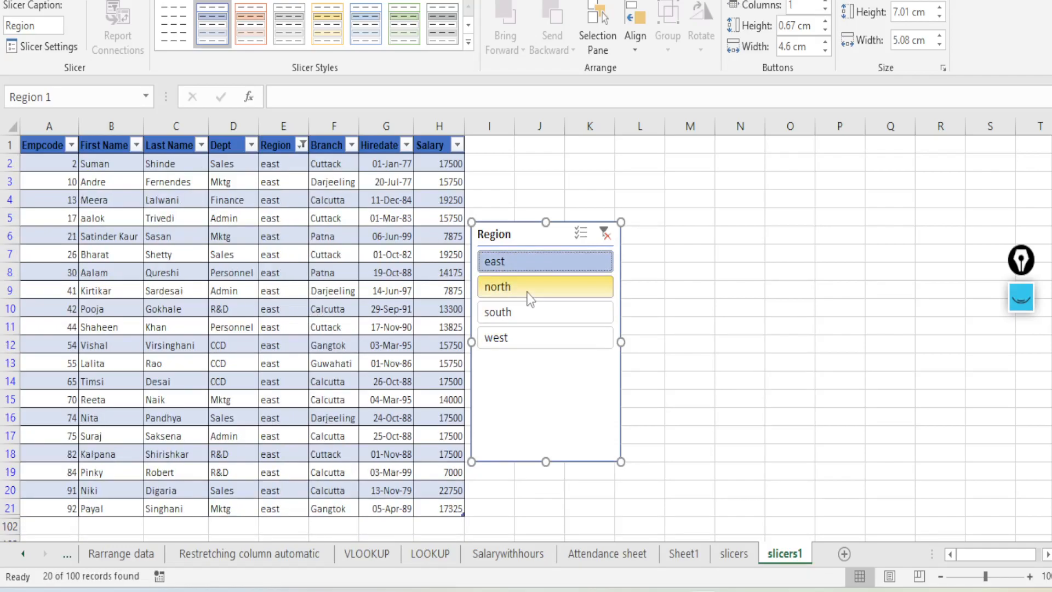
click(527, 290)
click(524, 311)
click(523, 338)
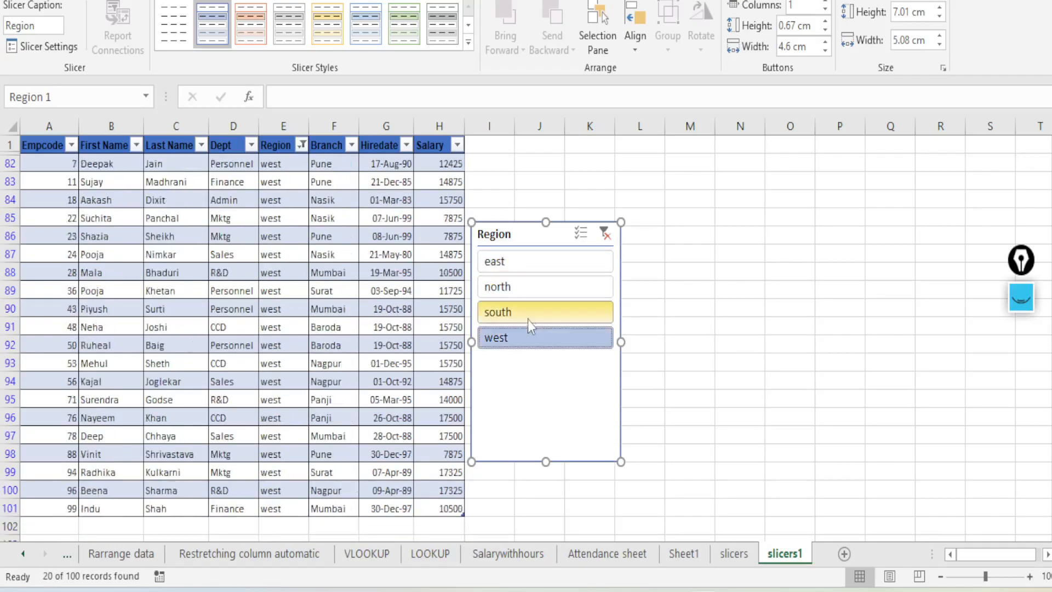
click(526, 318)
click(527, 287)
click(529, 263)
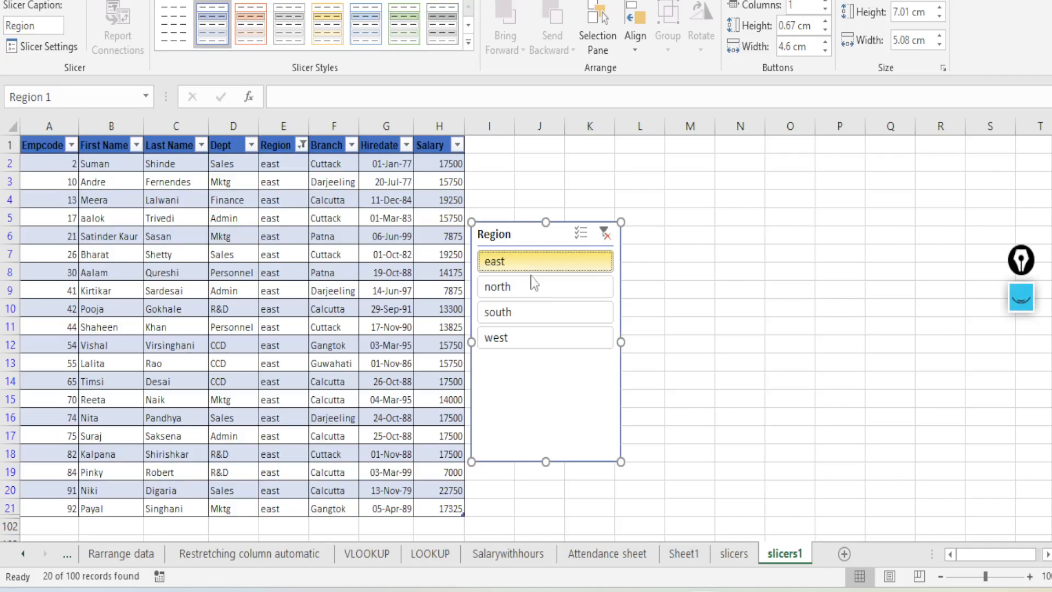
click(750, 310)
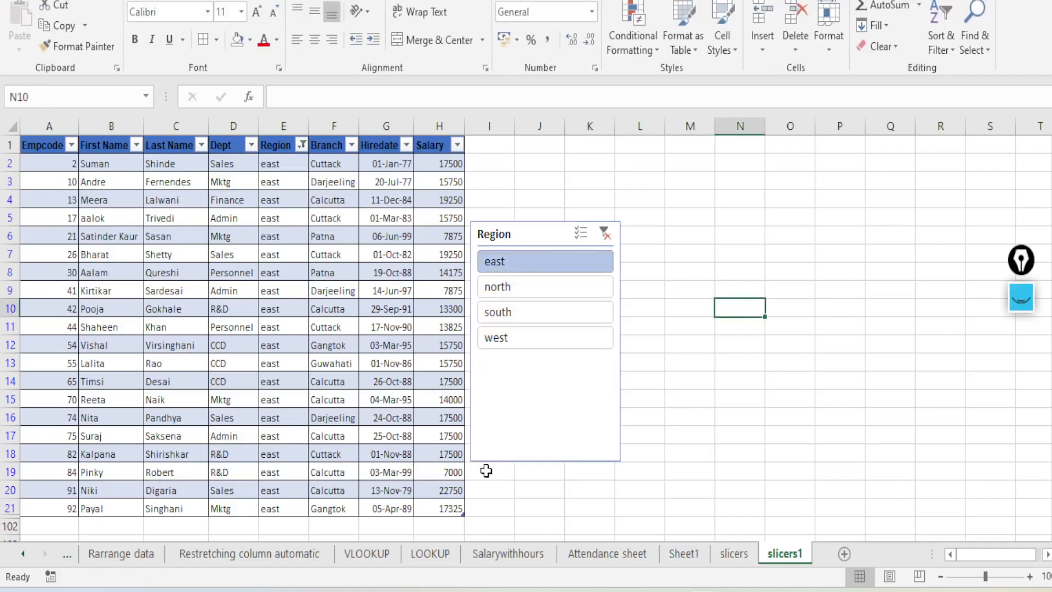
click(605, 233)
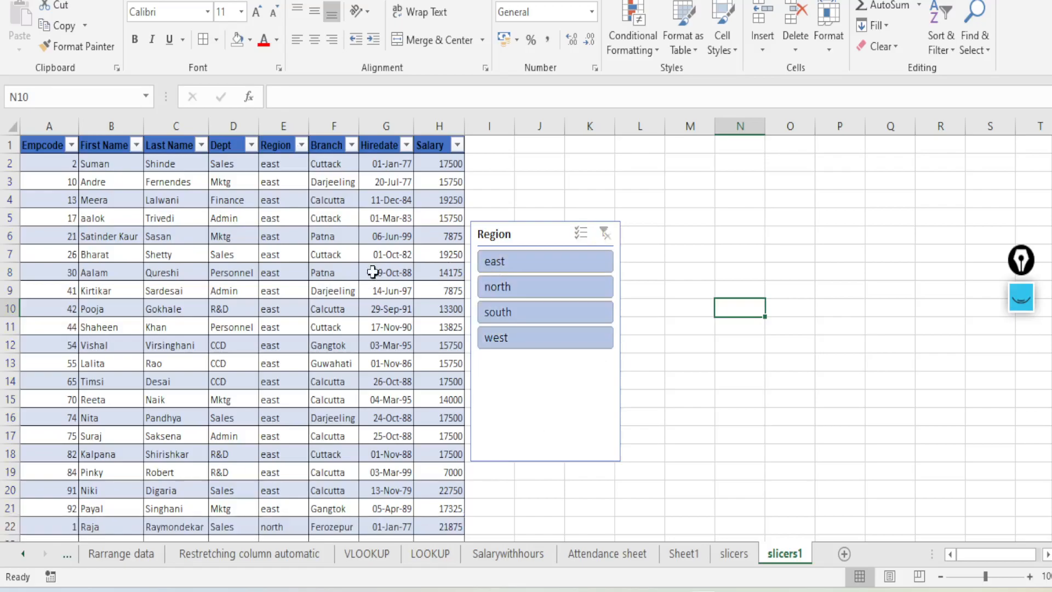
Filter the First Name column of the employee table to a single employee's first name.
click(136, 145)
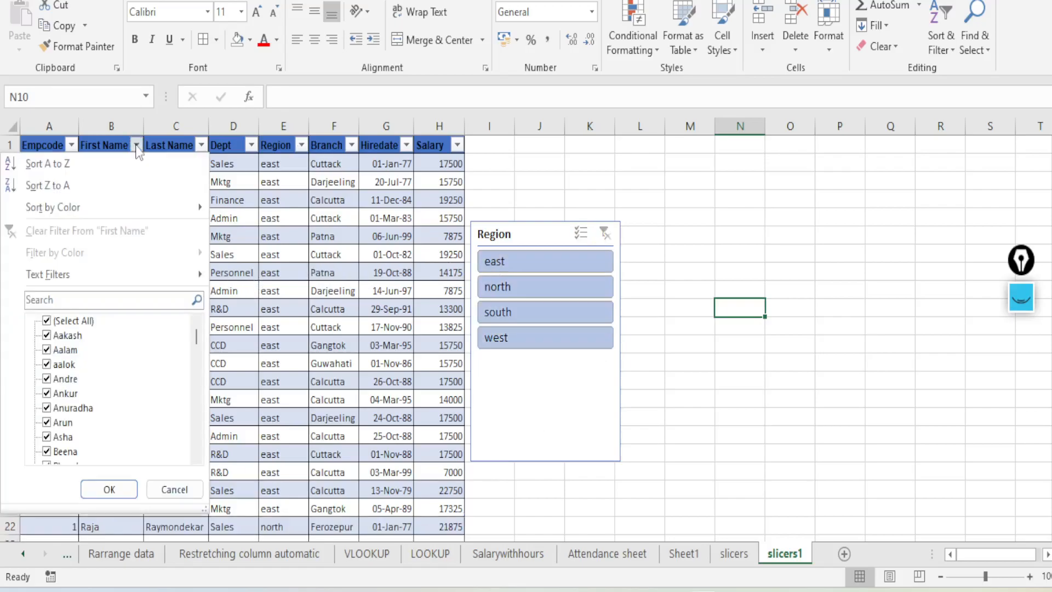
click(73, 321)
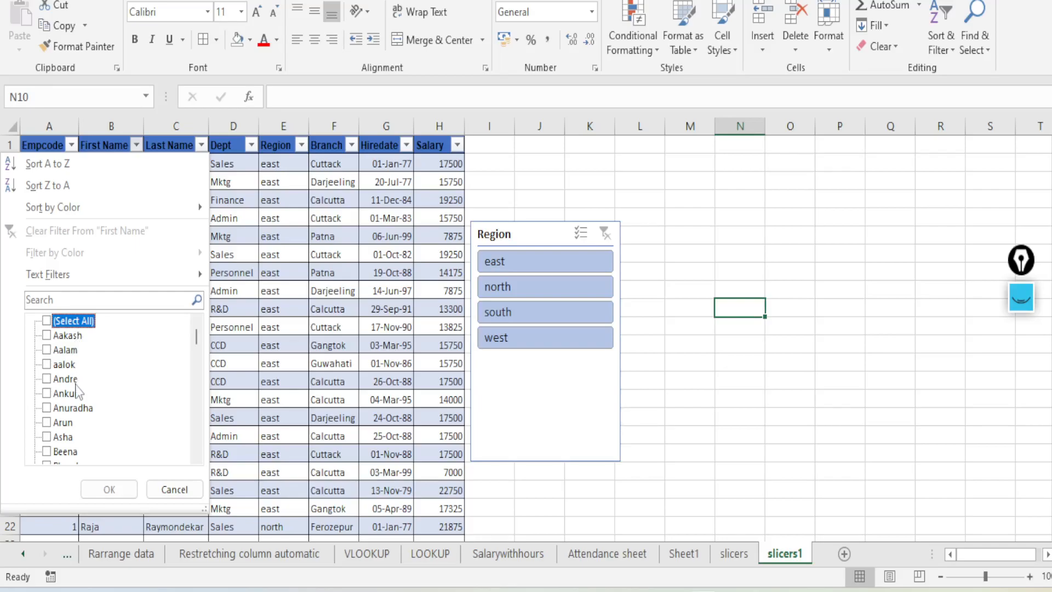
scroll(78, 403, down, 2)
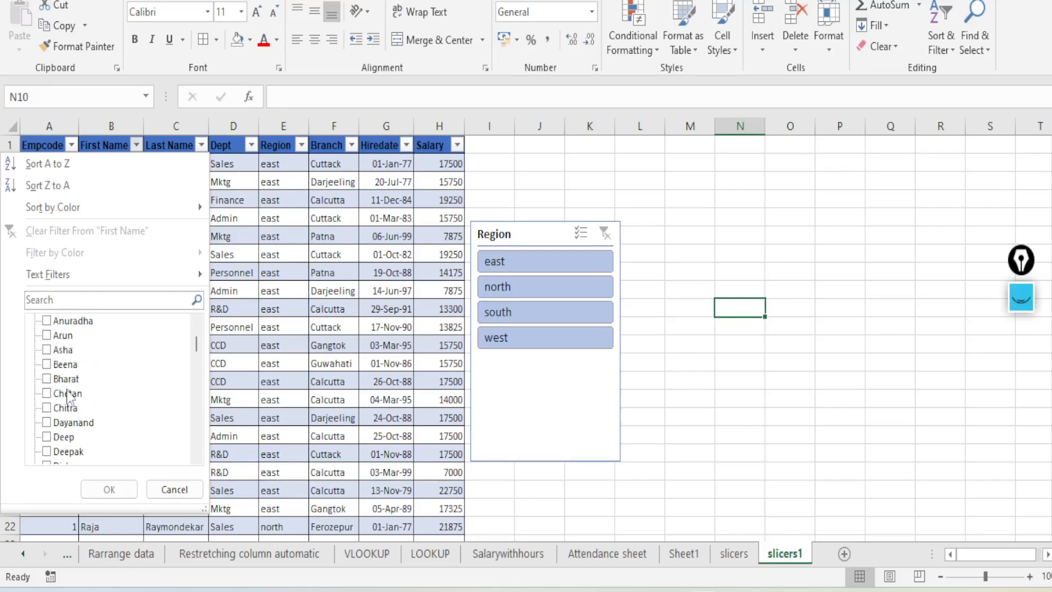
click(48, 379)
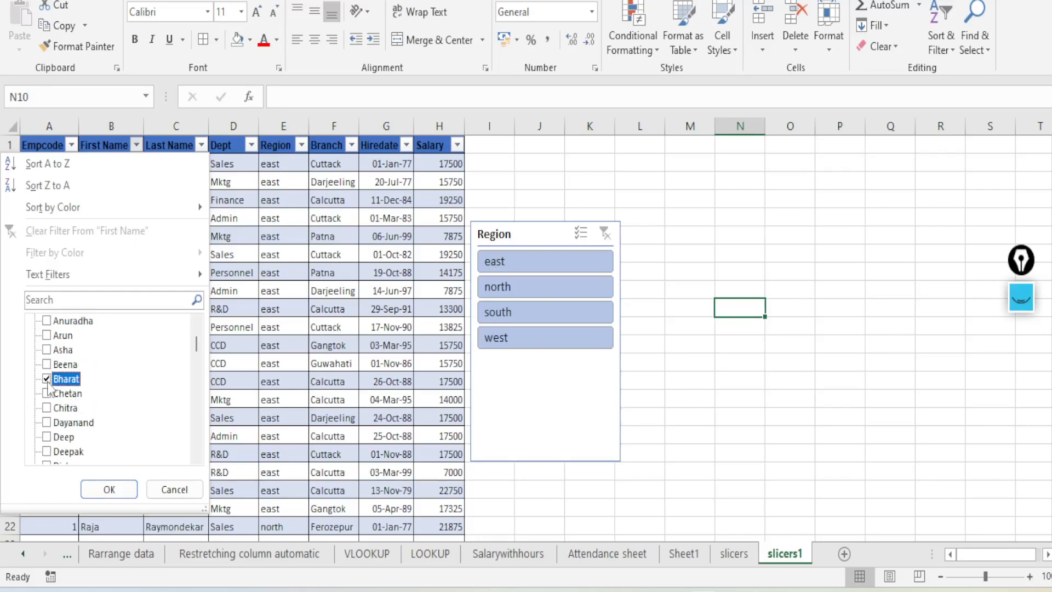
click(109, 489)
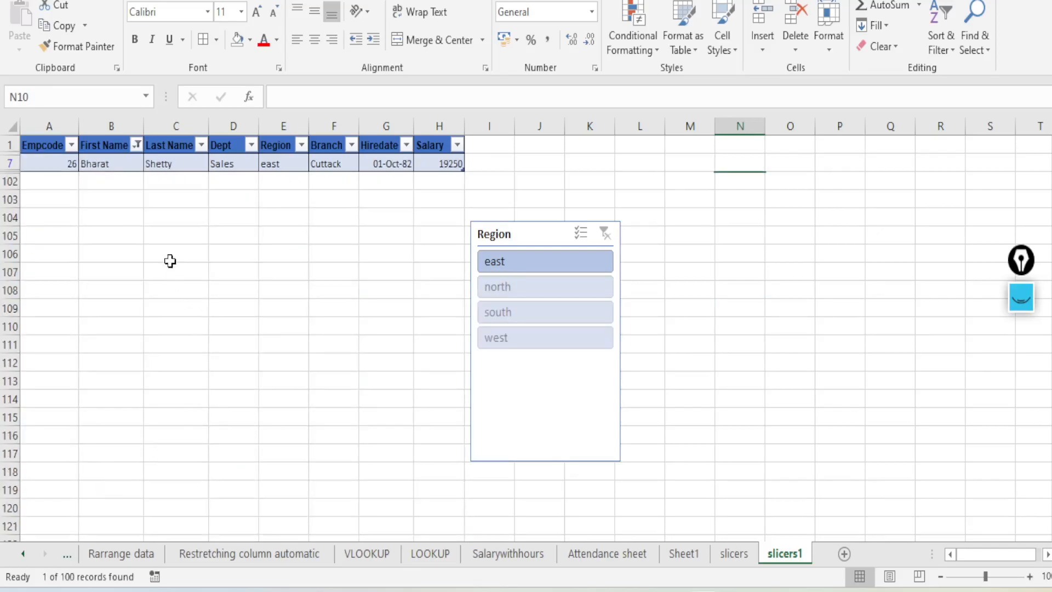
Reselect all names in the First Name column filter to restore the full employee list.
click(136, 145)
click(71, 321)
click(109, 489)
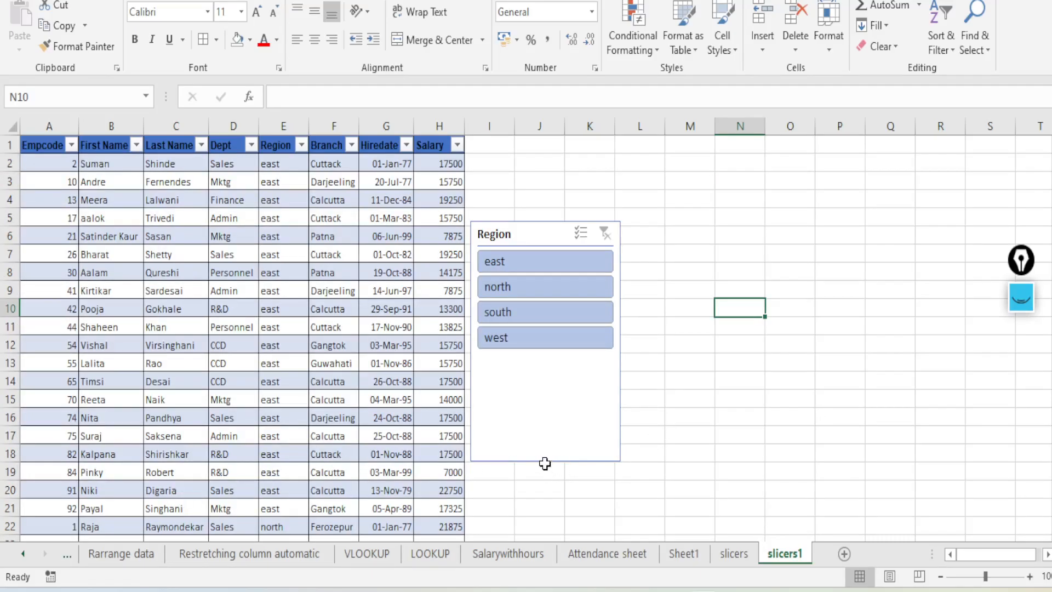
Shorten the Region slicer to about 4.08 cm high and move it up beside the employee table's header row.
click(544, 408)
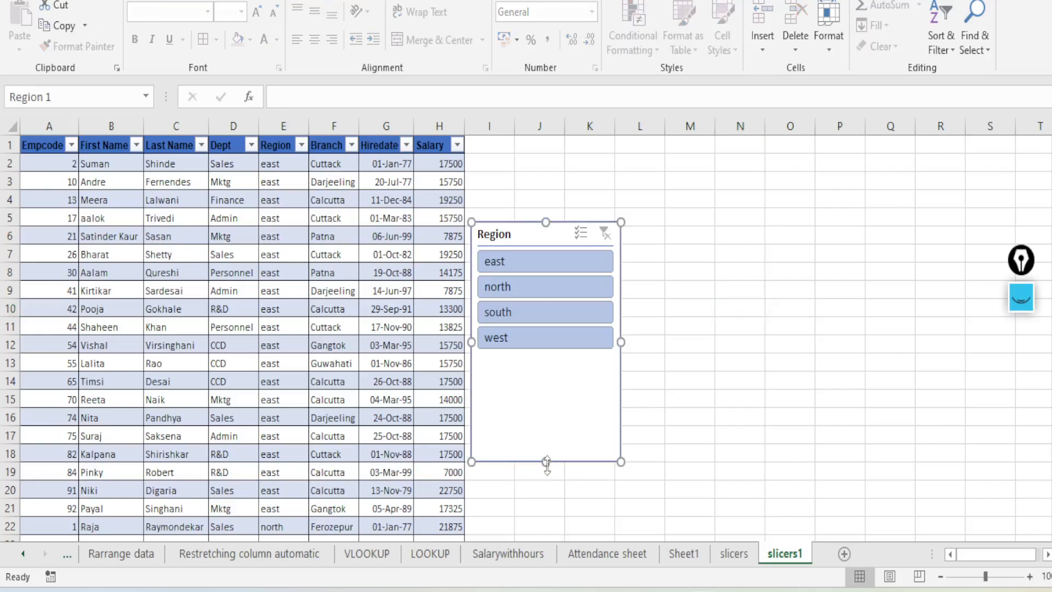
drag(546, 462, 556, 359)
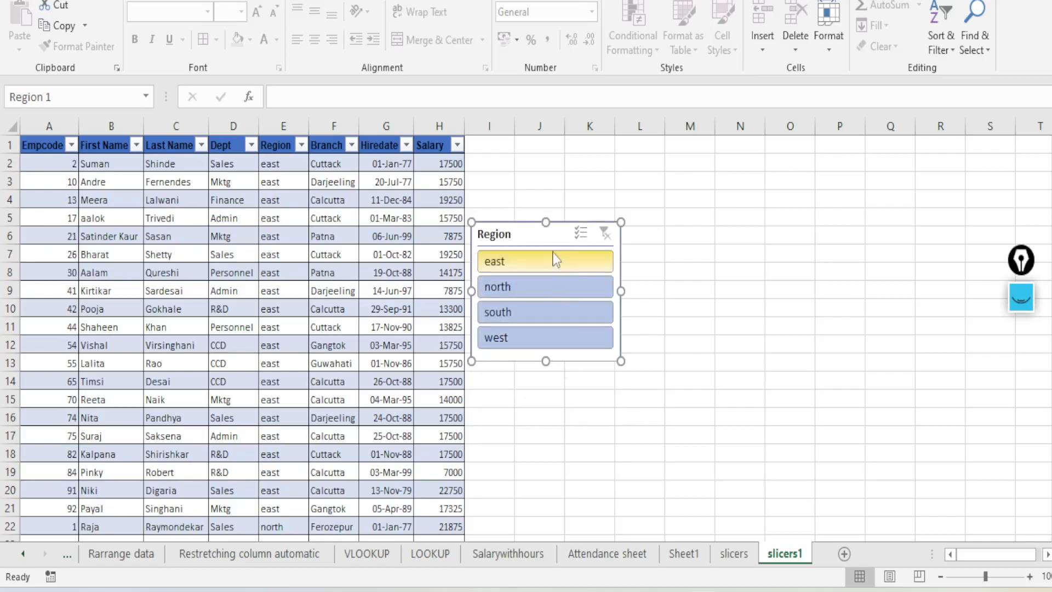
drag(537, 228, 539, 155)
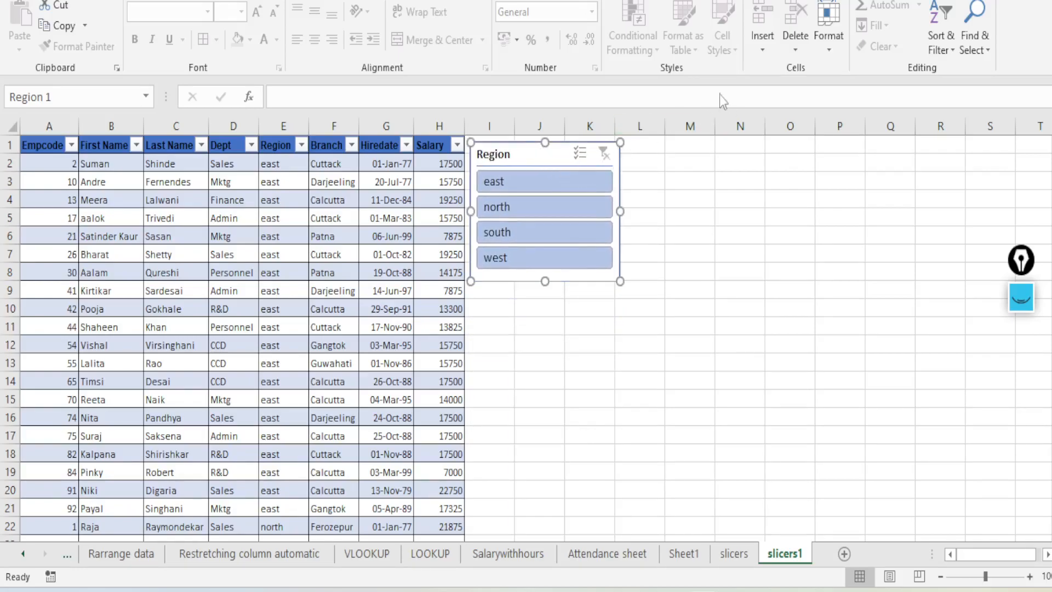
Lay out the Region slicer buttons in 4 columns and reduce the slicer height to about 2.28 cm.
click(543, 0)
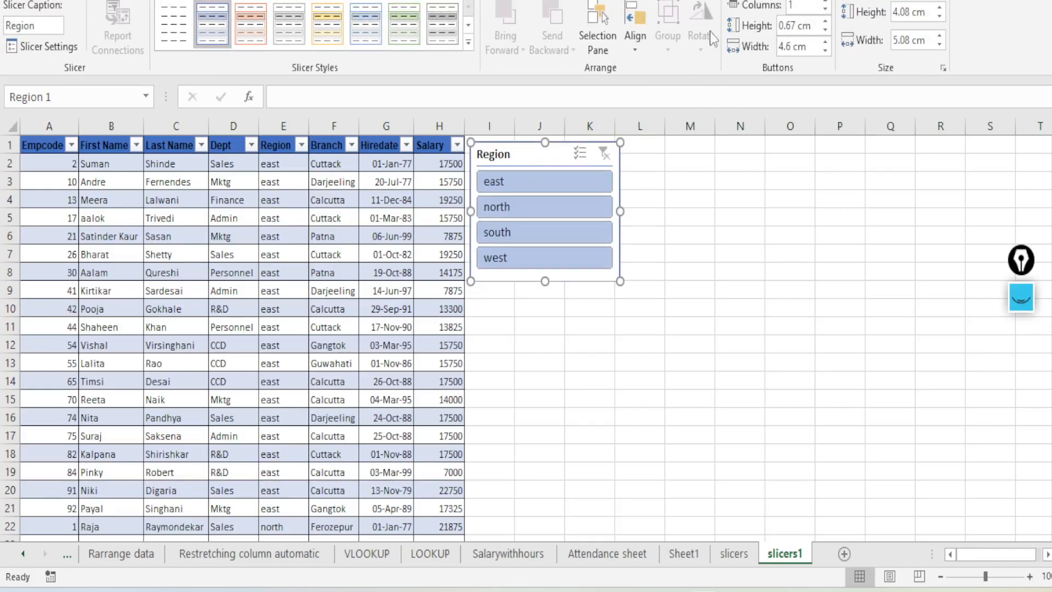
click(826, 2)
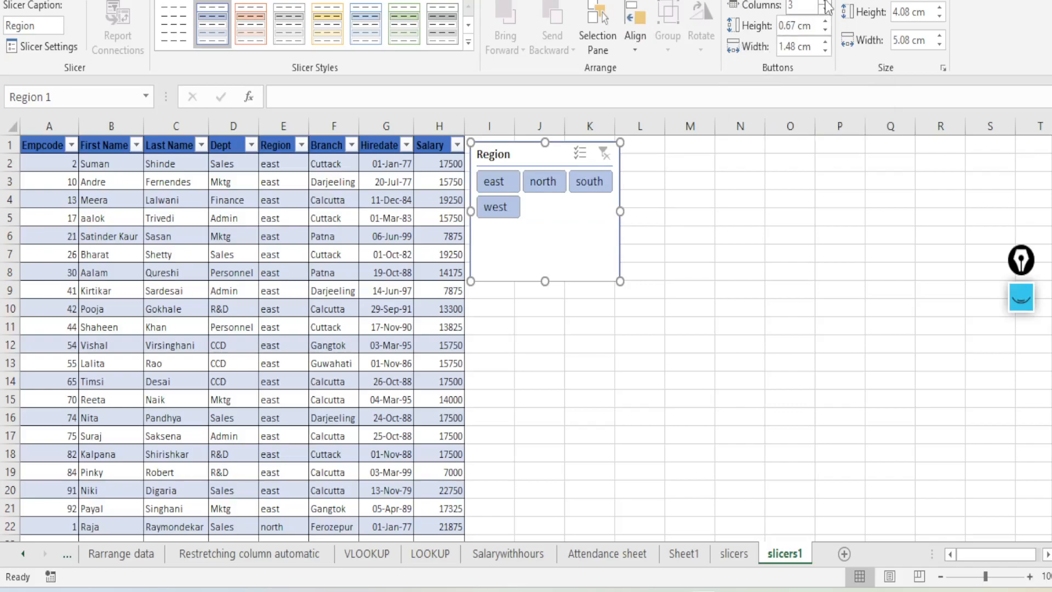
click(826, 2)
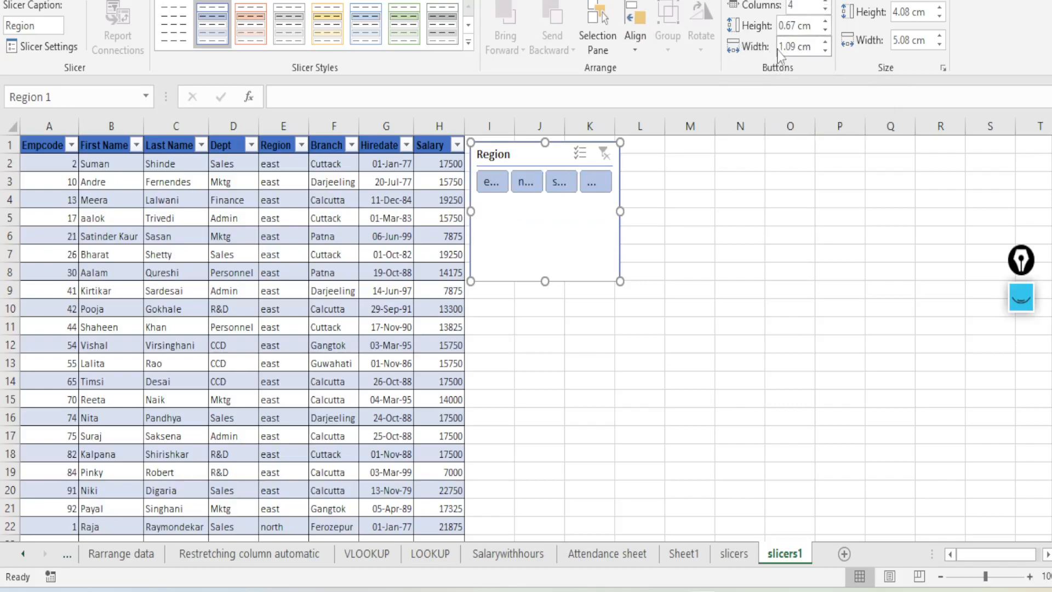
click(734, 143)
drag(544, 281, 553, 219)
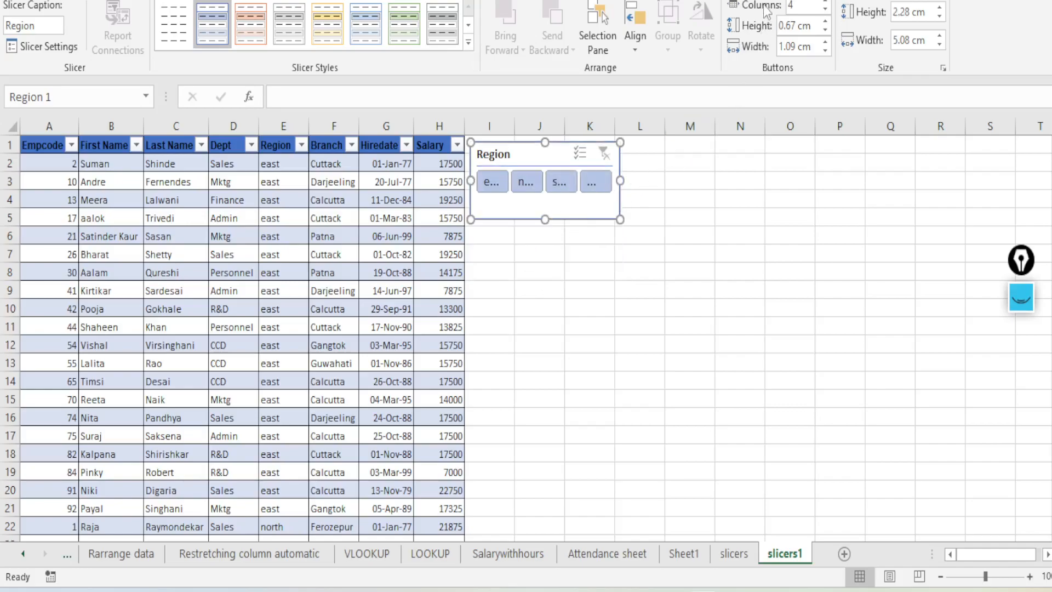
Widen the Region slicer buttons to 1.4 cm so the region names fit.
click(826, 42)
click(826, 41)
click(826, 41)
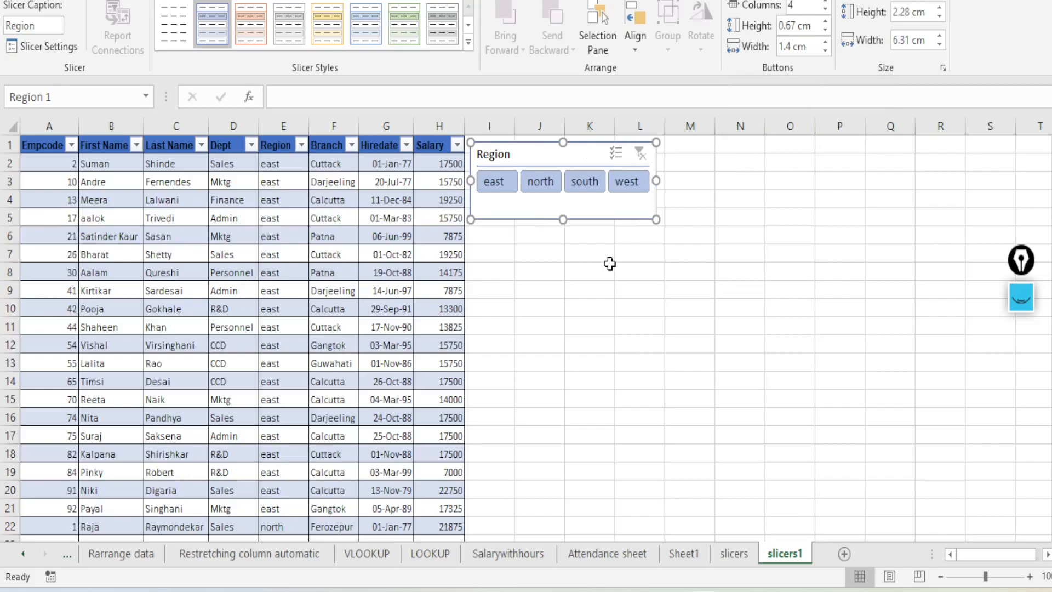
click(562, 254)
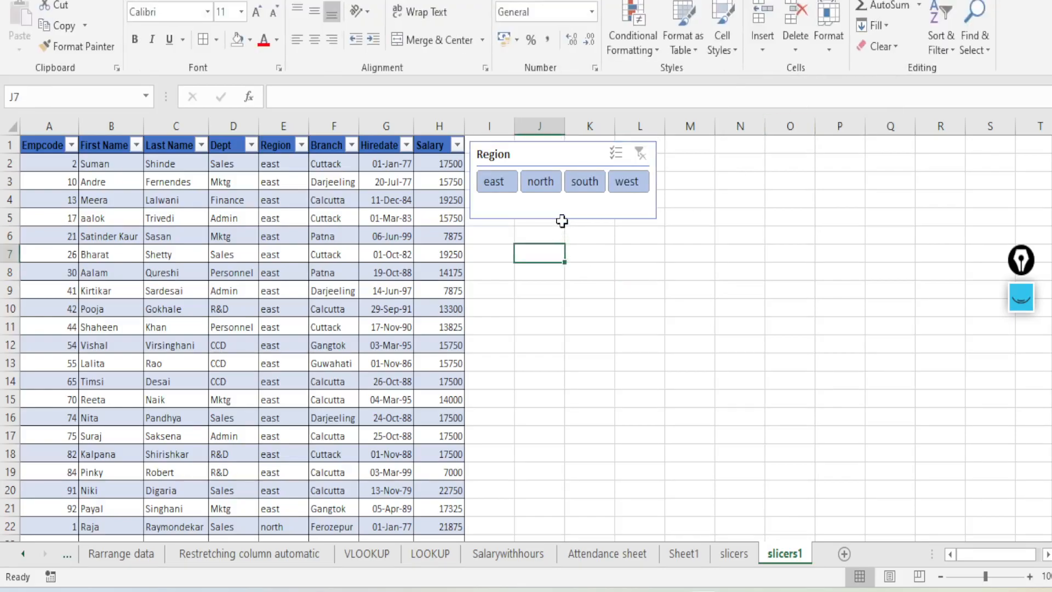
click(564, 217)
click(563, 256)
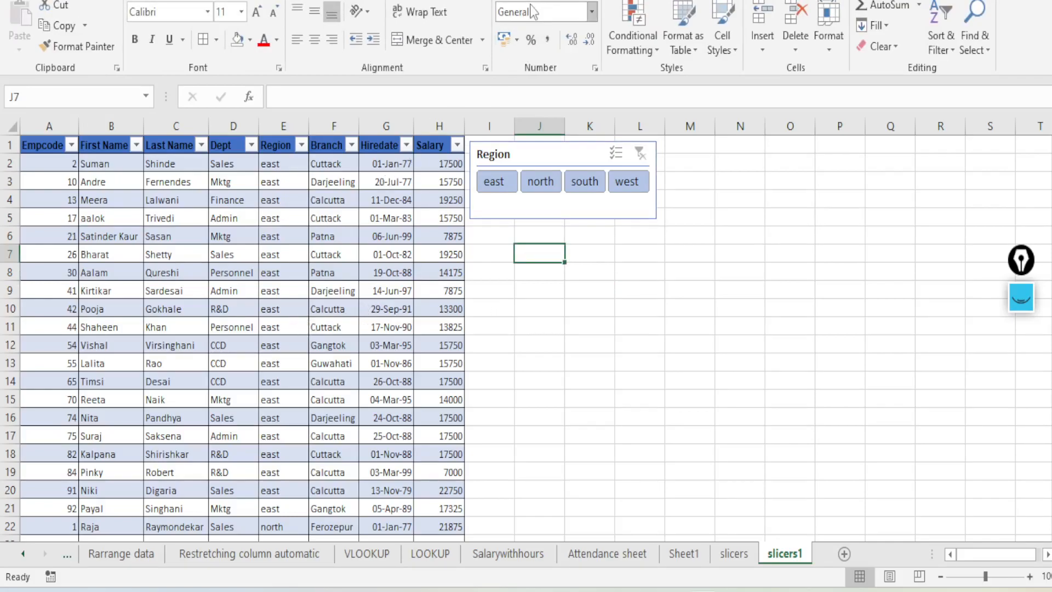
Insert slicers for the First Name, Dept and Salary columns of the employee table.
click(313, 270)
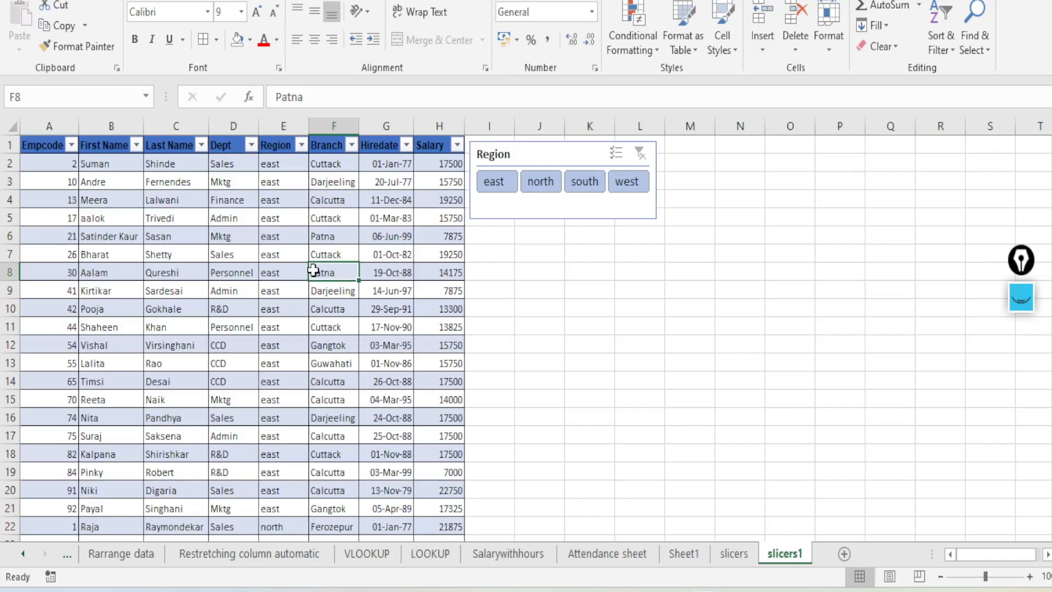
click(432, 1)
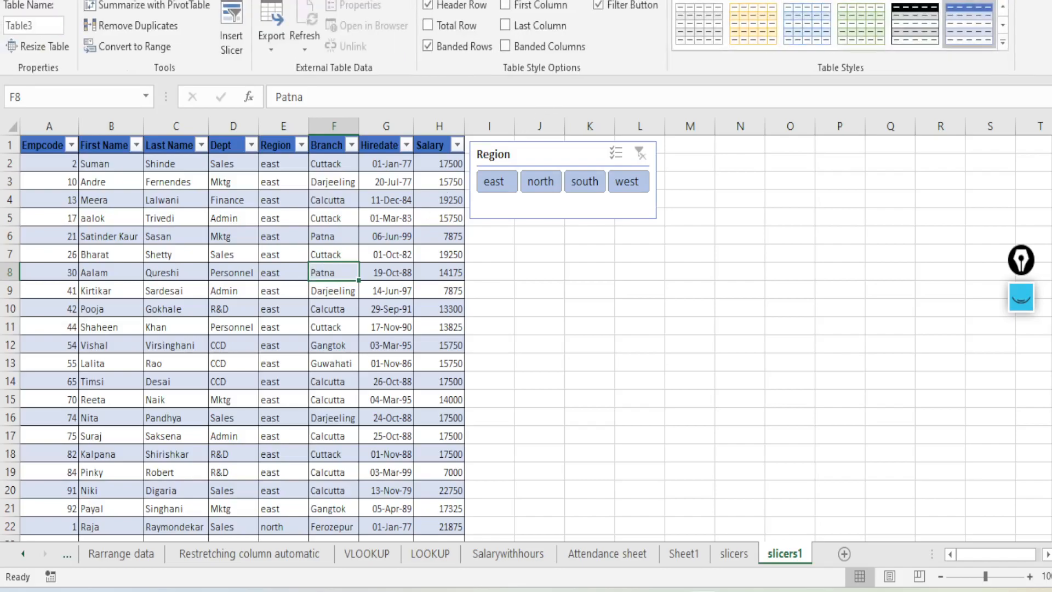
click(242, 48)
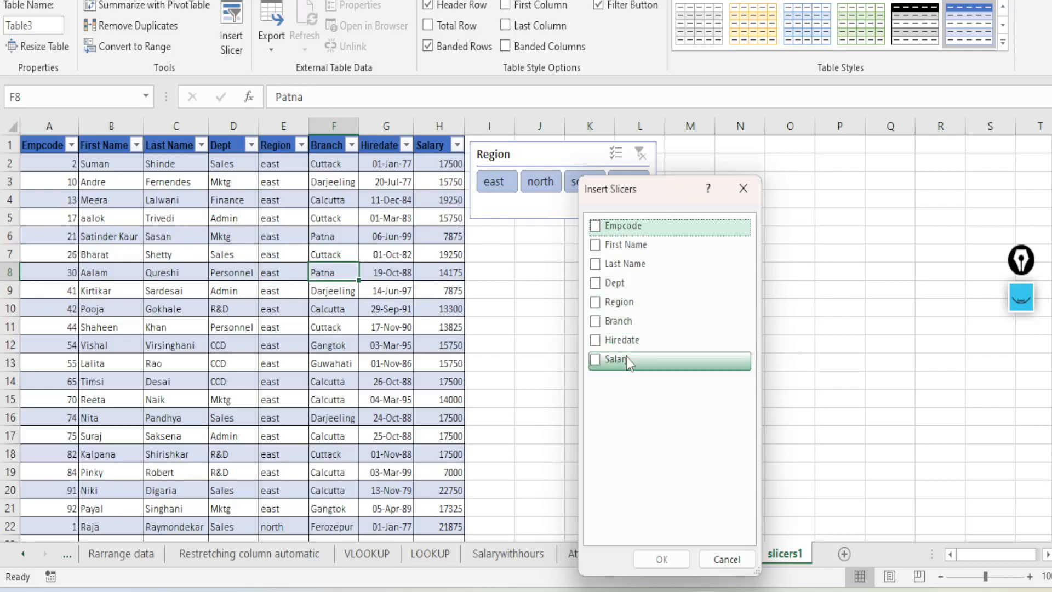
click(601, 364)
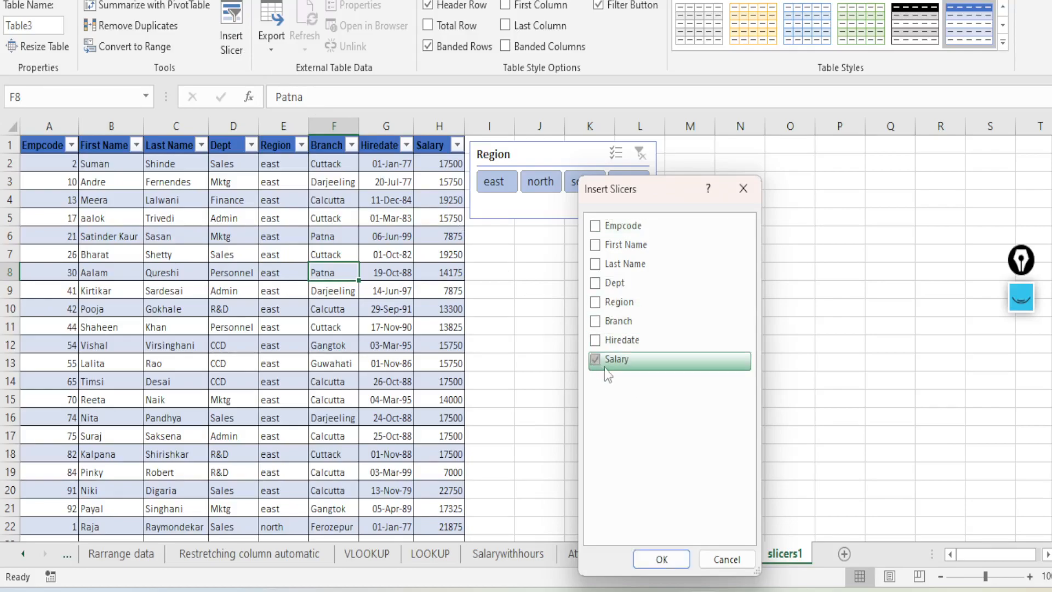
click(596, 283)
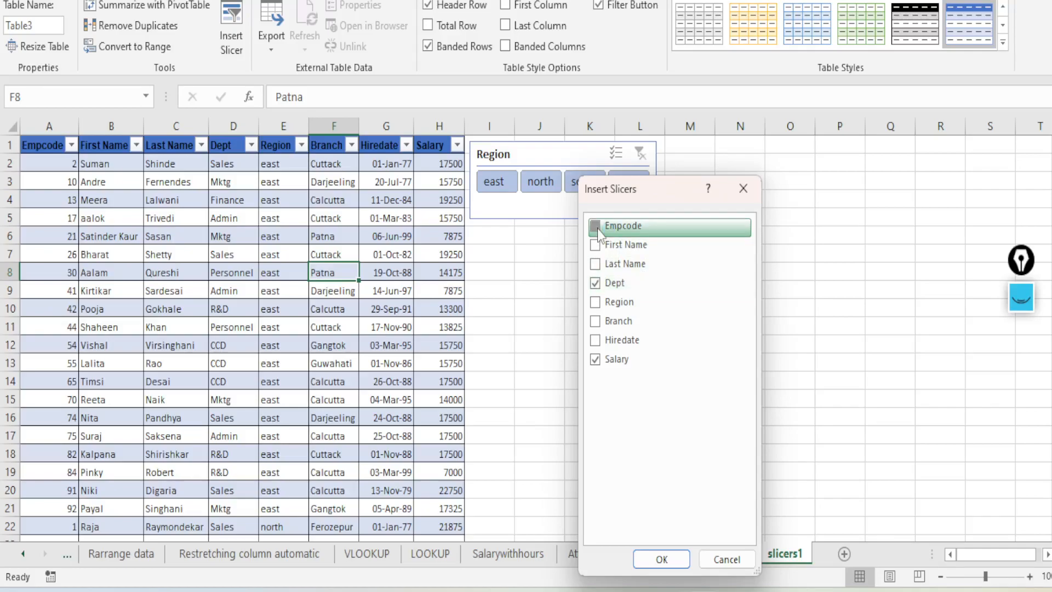
click(593, 243)
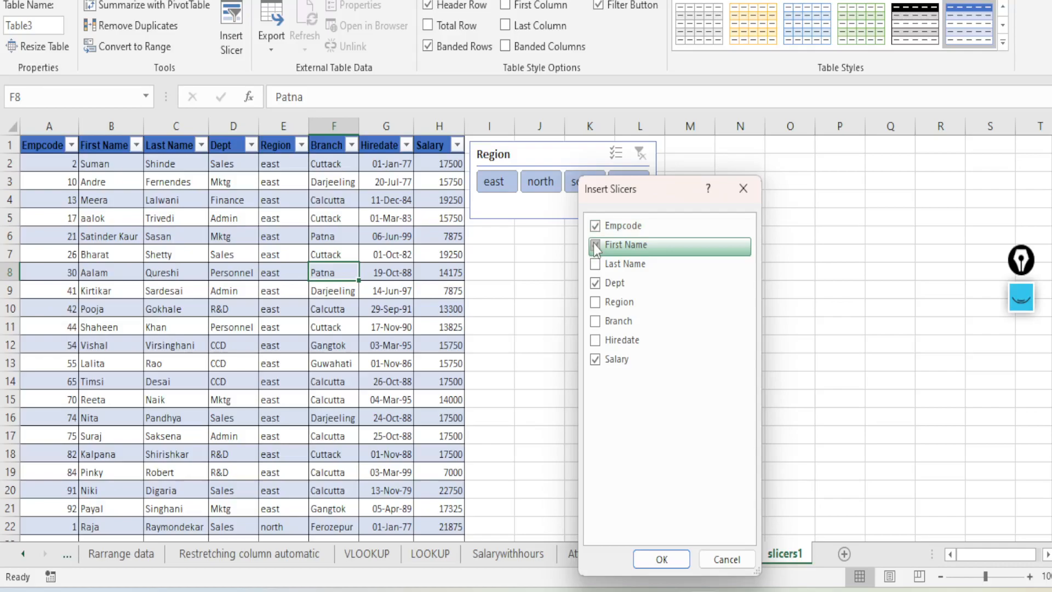
click(593, 226)
click(654, 553)
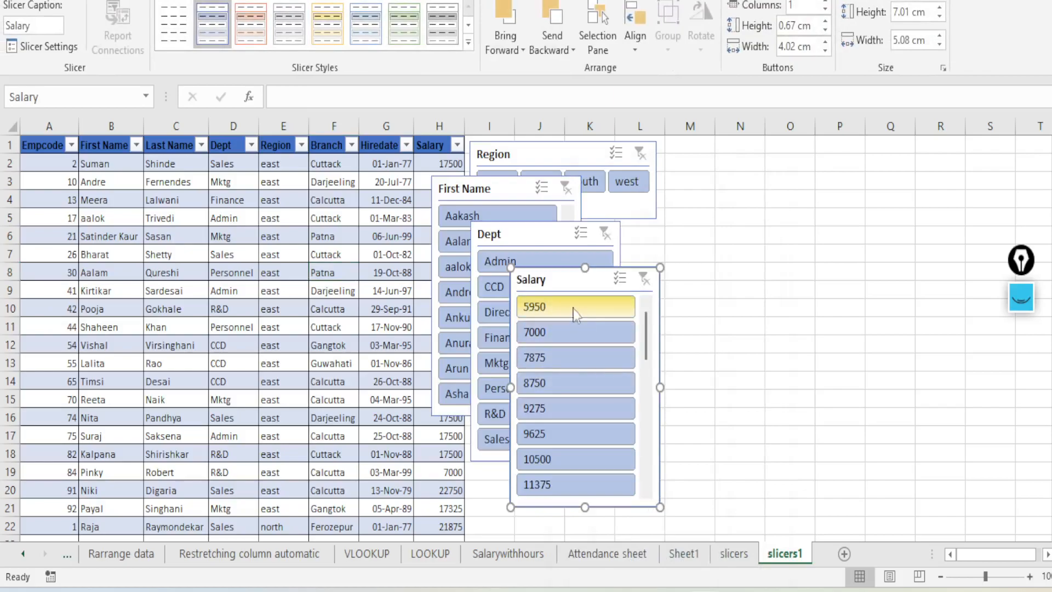
Spread out the new slicers, placing First Name below Region, Salary beside Region, and Dept beyond Salary.
drag(592, 284, 727, 168)
drag(541, 235, 897, 160)
drag(500, 189, 547, 241)
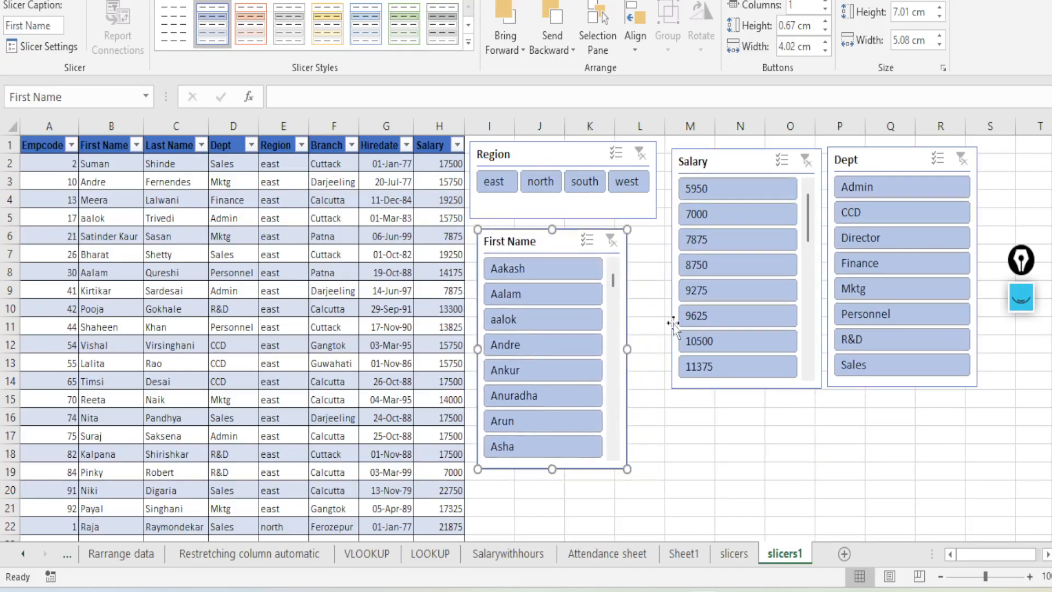
click(720, 454)
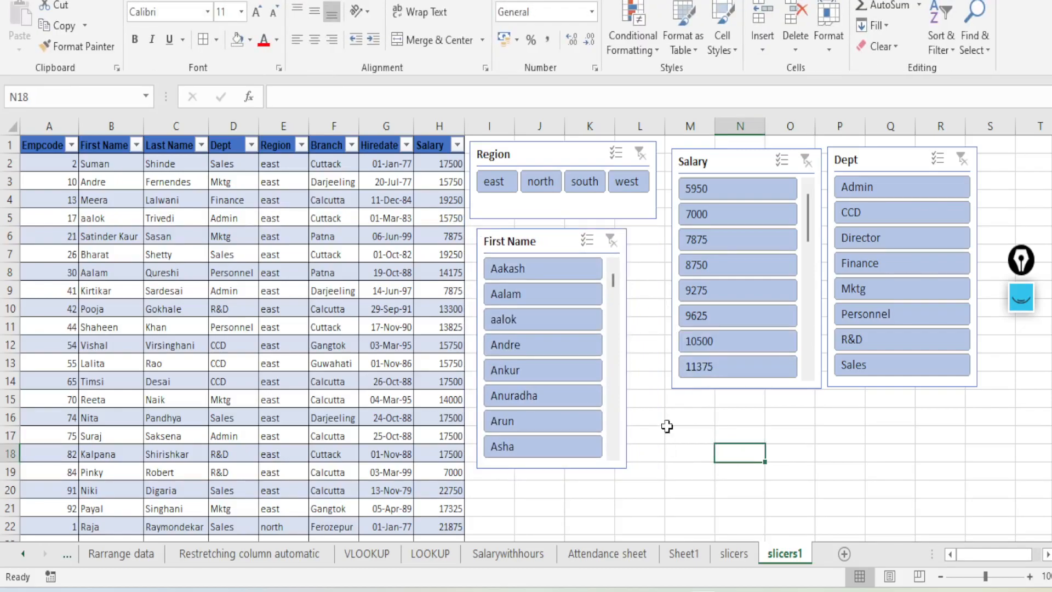
click(651, 166)
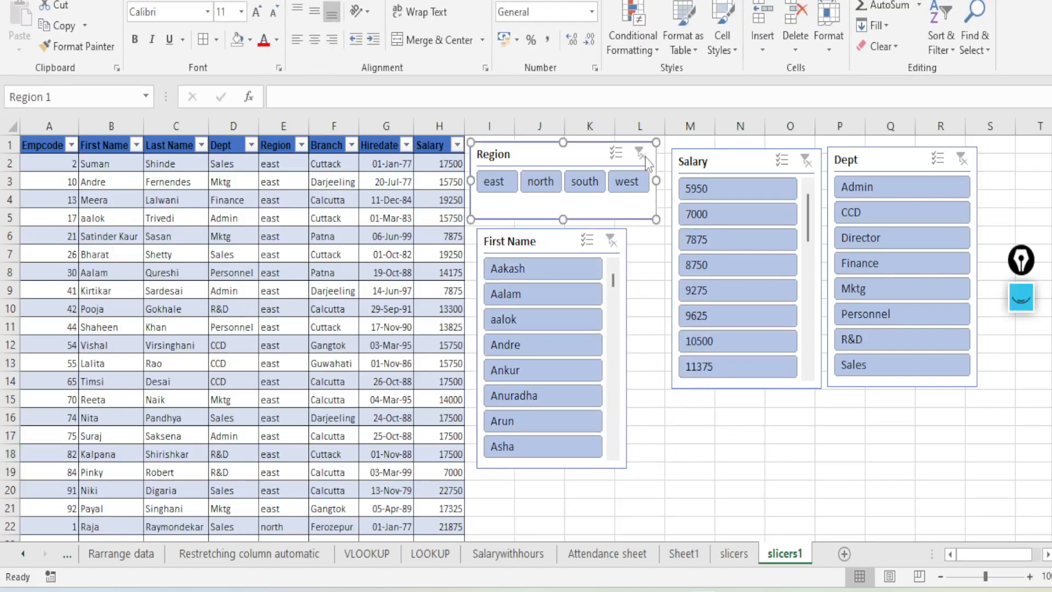
Filter the employee table with the slicers to show only Admin department employees in the east region.
click(691, 397)
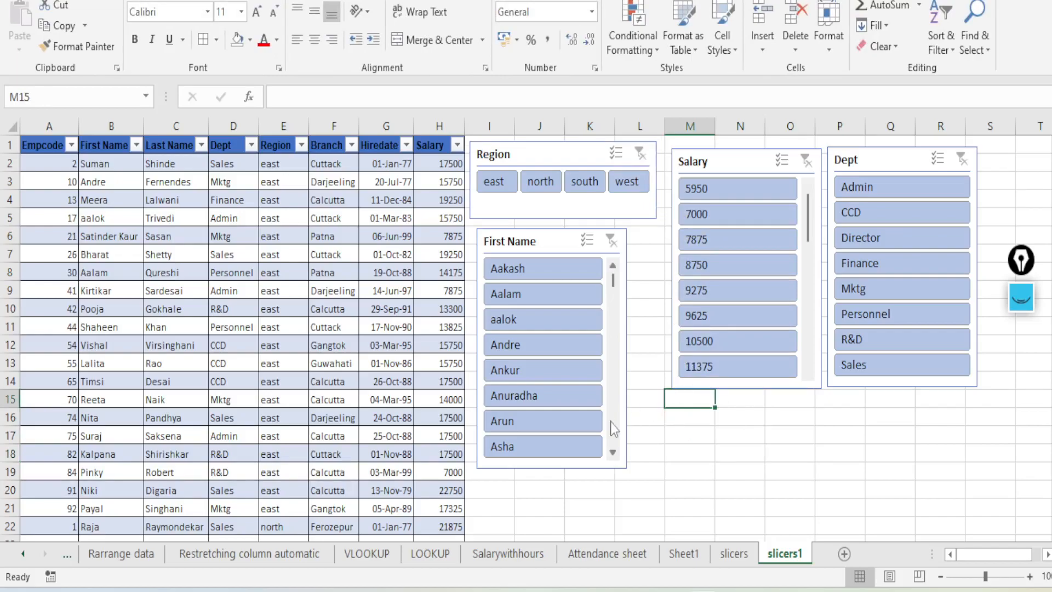
click(495, 182)
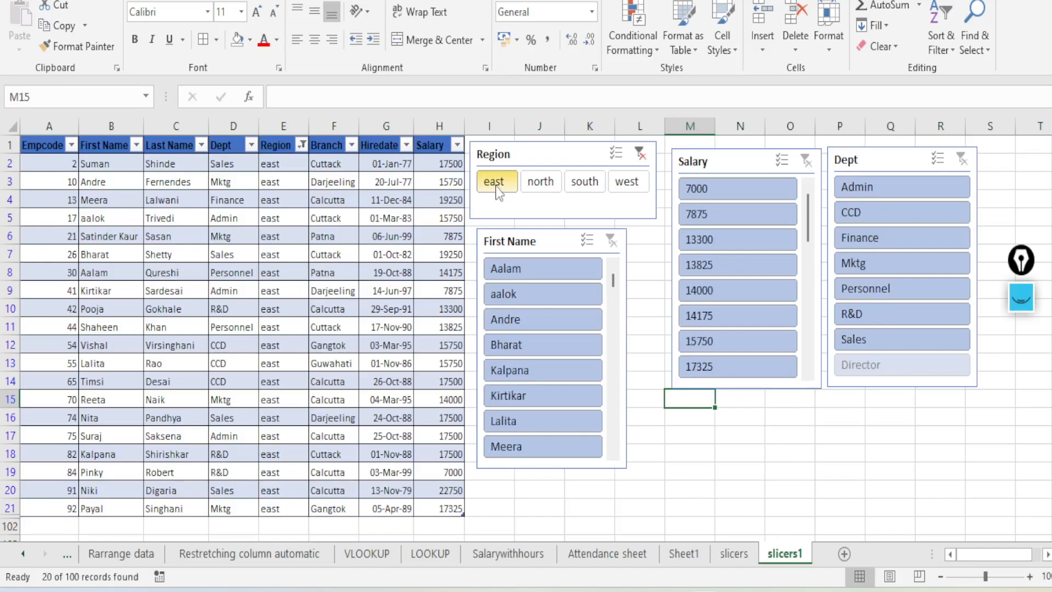
click(876, 191)
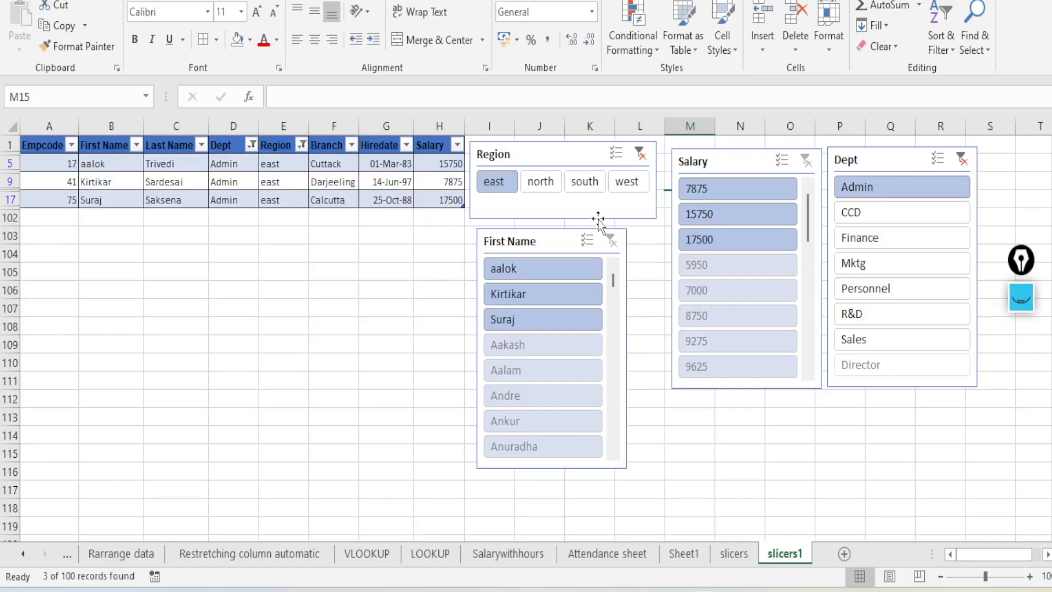
Switch the Region slicer to south with Admin still selected, and clear both the Region and Dept filters.
click(585, 182)
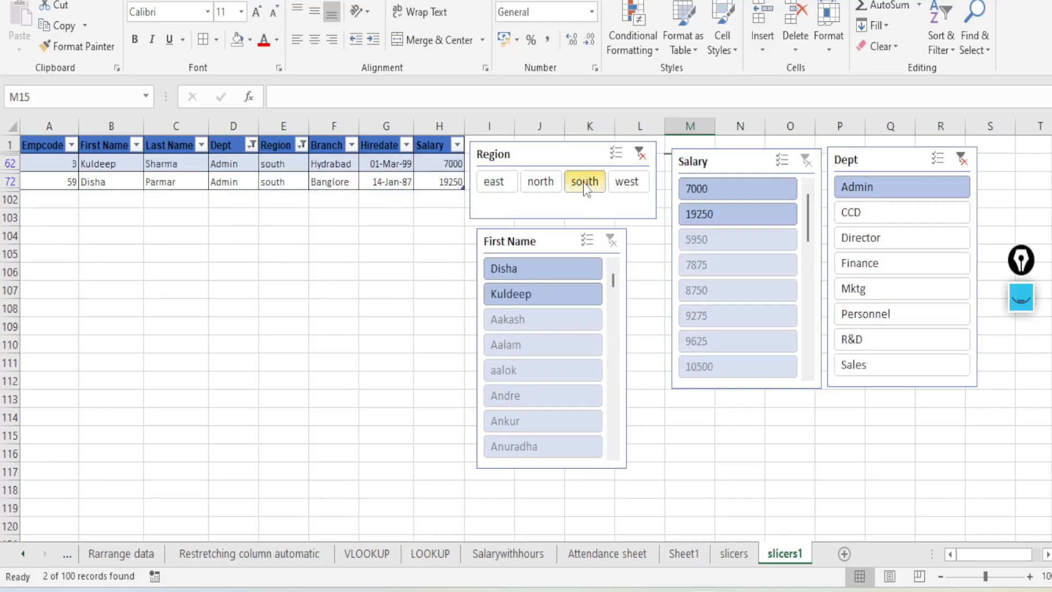
click(640, 154)
click(961, 158)
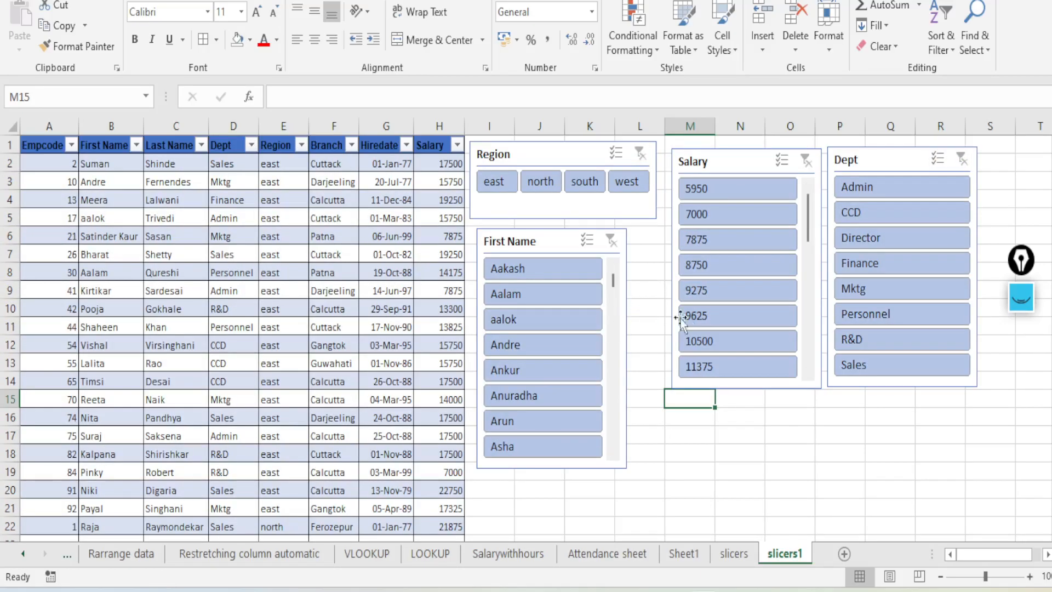
Filter the table to Finance employees in the east region, inspect the matching record, and clear the Region and Dept filters.
click(887, 268)
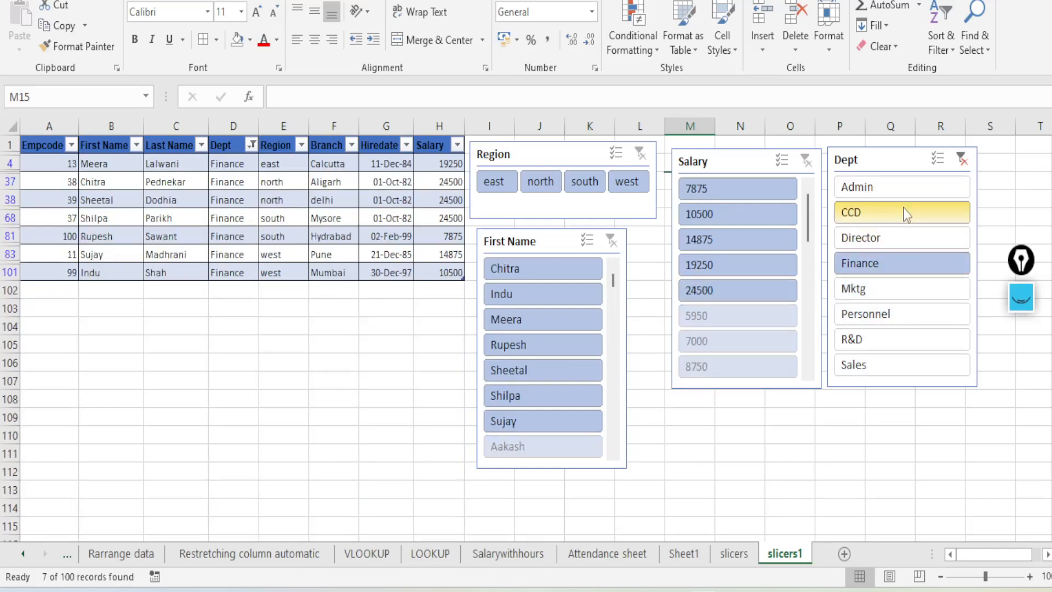
click(496, 184)
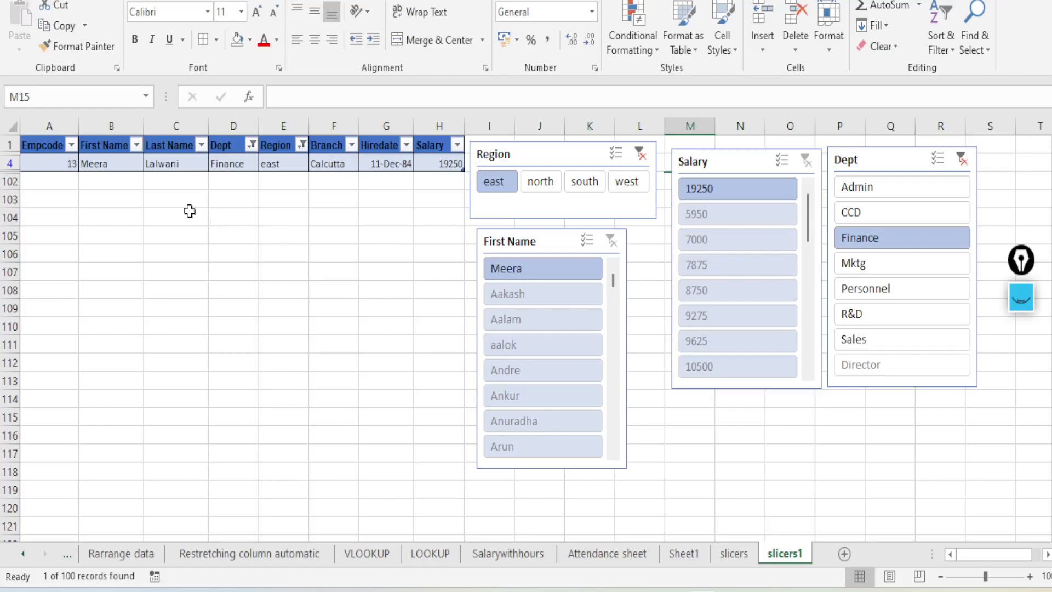
click(109, 168)
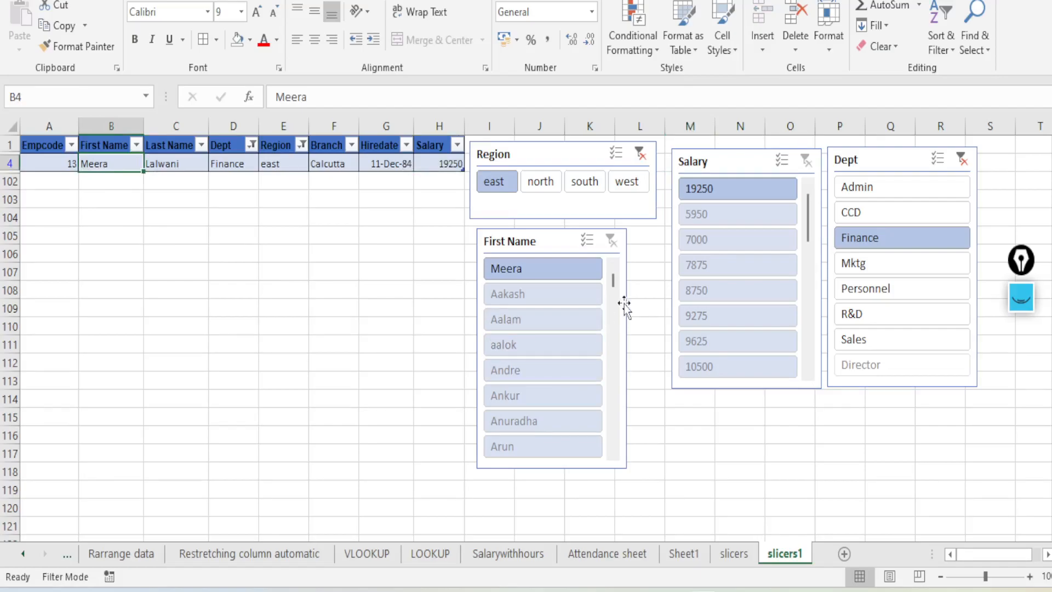
click(639, 154)
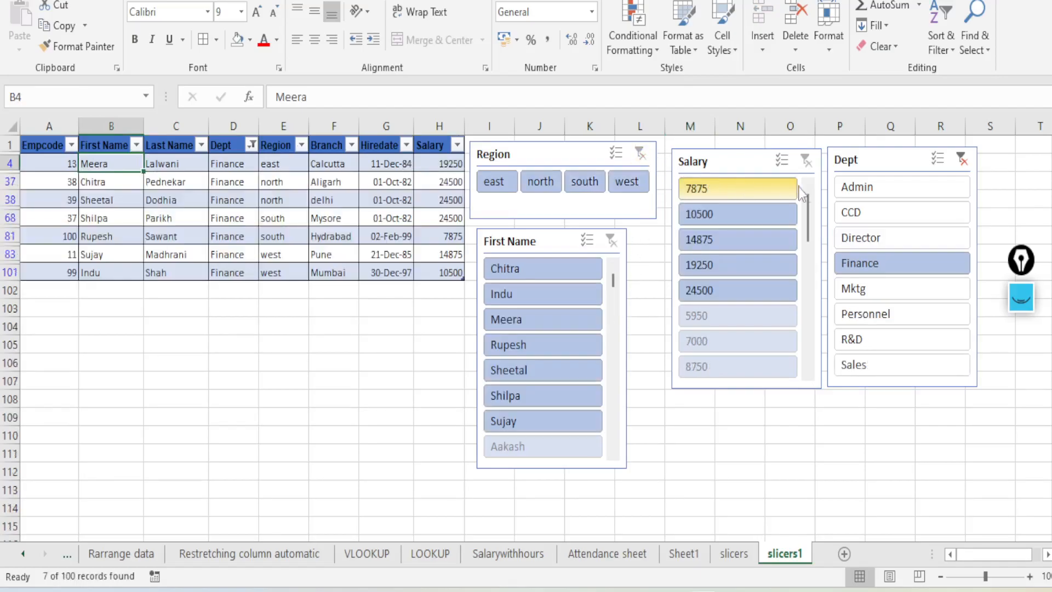
click(964, 160)
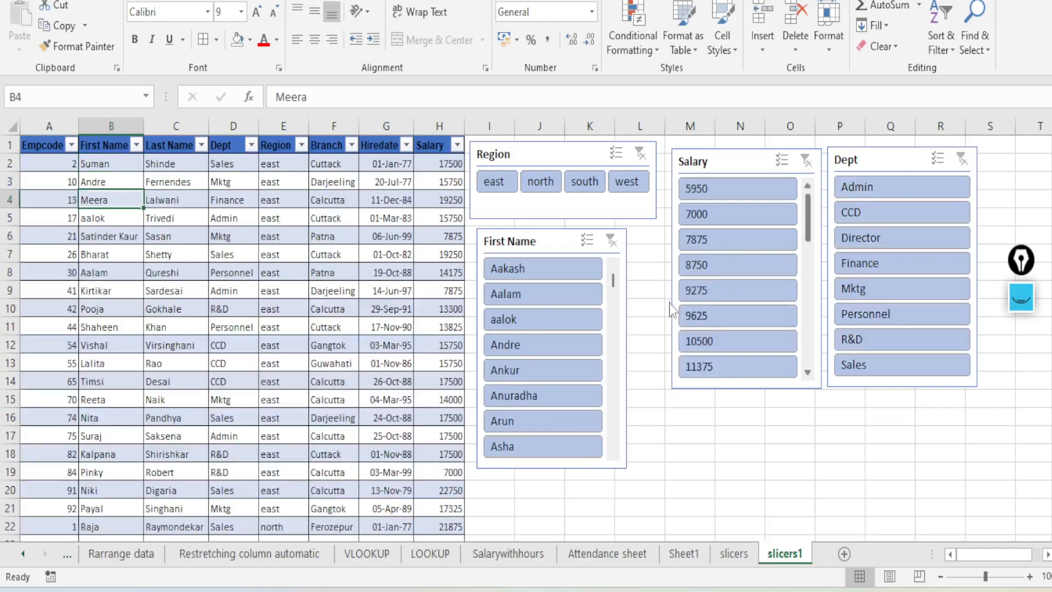